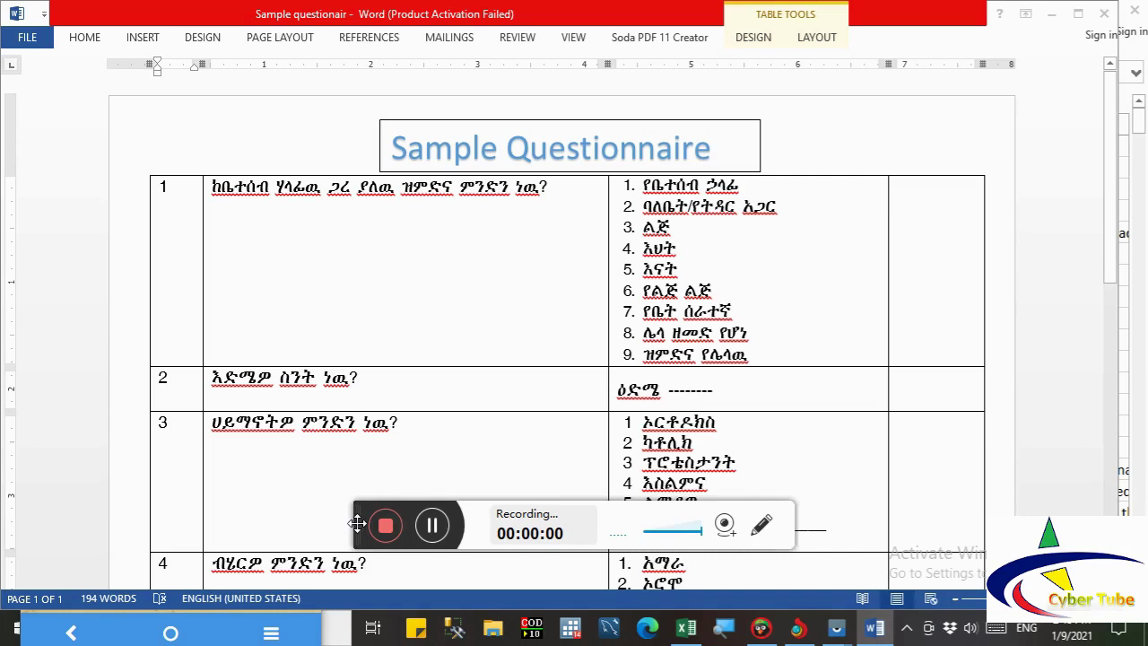
Step: Read the Amharic questionnaire in Word down to question 11, then switch to the Excel workbook
{"action": "left_click_drag", "start_coordinate": [356, 523], "coordinate": [849, 621]}
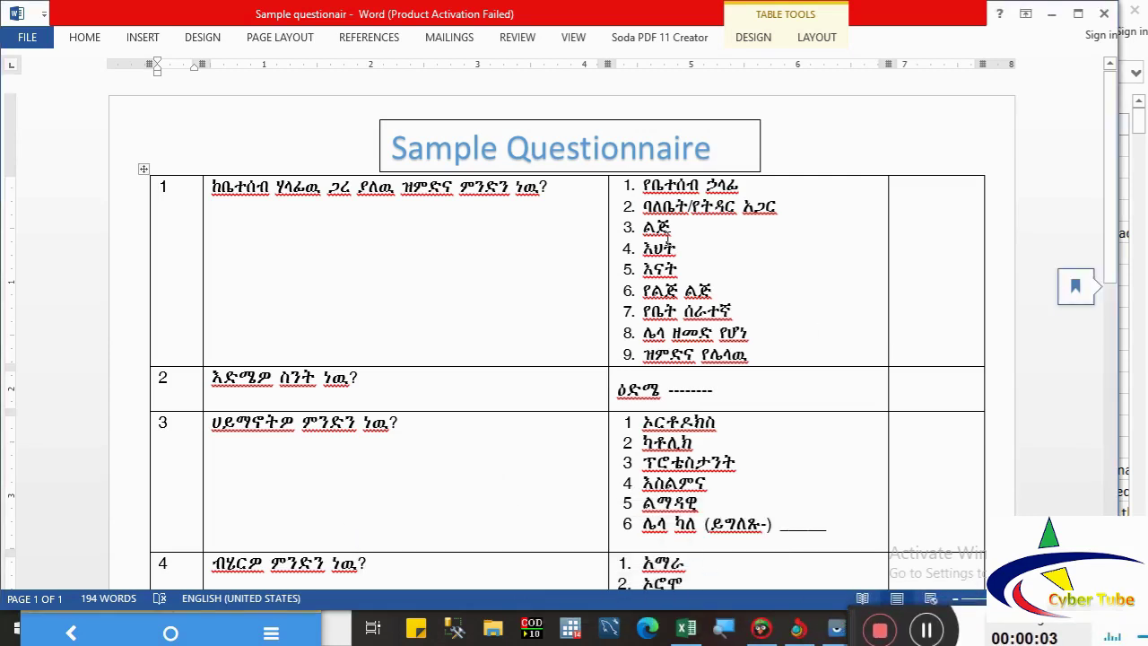
{"action": "scroll", "coordinate": [1114, 255], "scroll_direction": "down", "scroll_amount": 3}
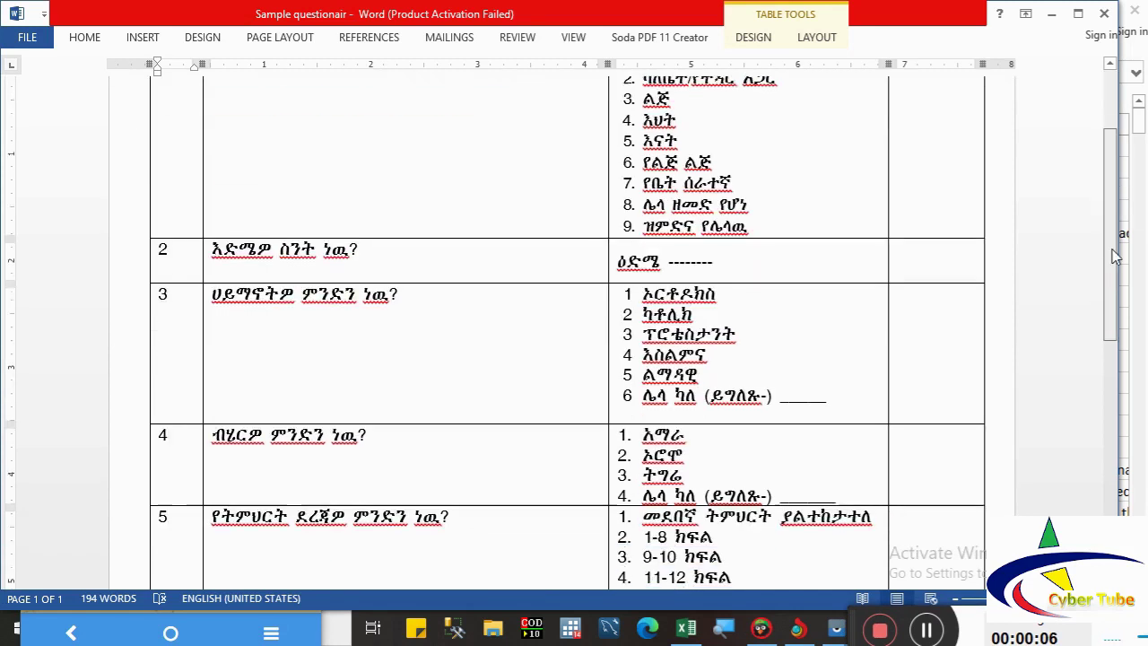
{"action": "scroll", "coordinate": [1115, 256], "scroll_direction": "down", "scroll_amount": 5}
{"action": "scroll", "coordinate": [1114, 256], "scroll_direction": "down", "scroll_amount": 5}
{"action": "scroll", "coordinate": [1114, 255], "scroll_direction": "down", "scroll_amount": 1}
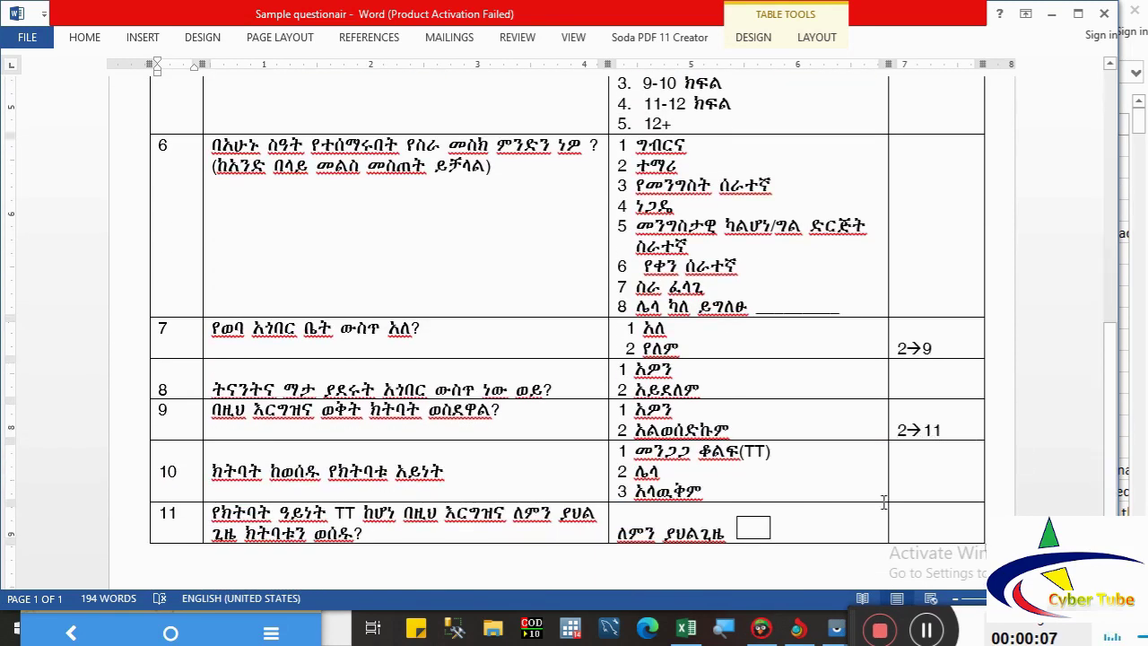
{"action": "left_click", "coordinate": [687, 627]}
Step: Inspect the Amharic form entry in Excel cell C15
{"action": "left_click", "coordinate": [533, 422]}
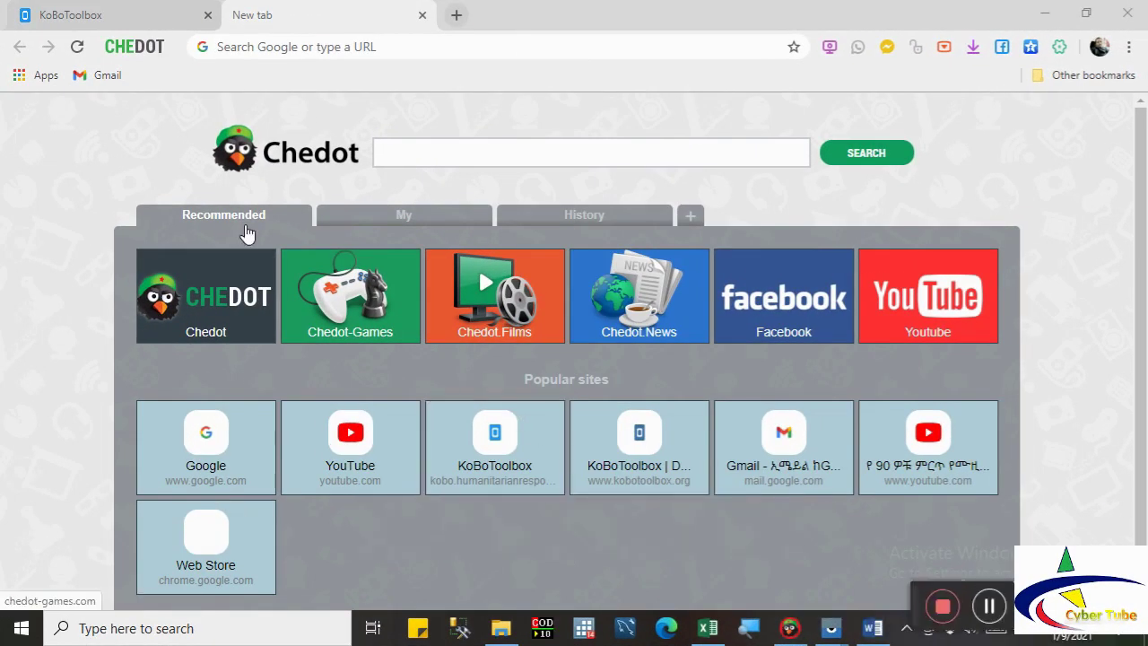
Step: Open the 'Activate your KoBoToolbox Account' email in Gmail and follow its activation link
{"action": "left_click", "coordinate": [224, 54]}
{"action": "left_click", "coordinate": [97, 75]}
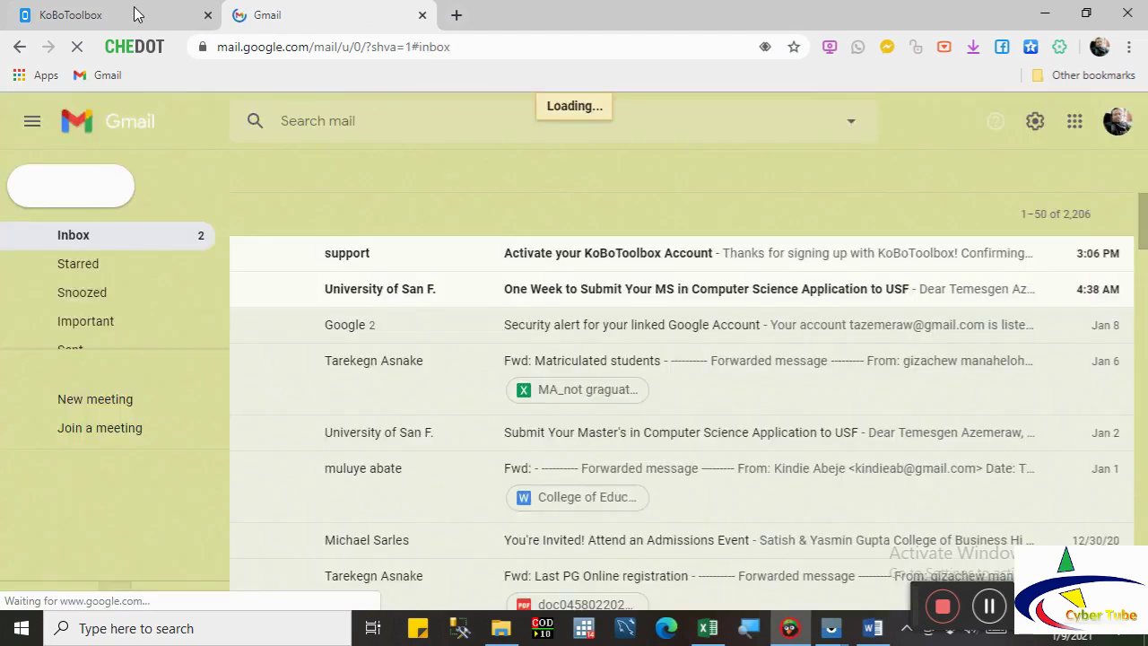
{"action": "left_click", "coordinate": [134, 13]}
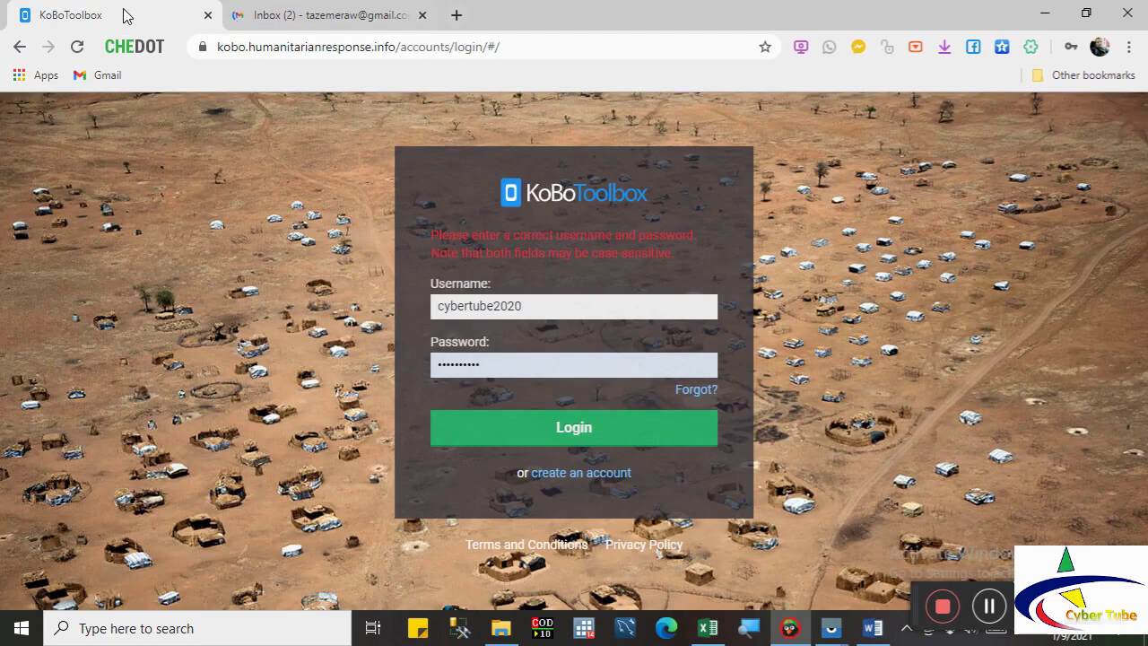
{"action": "left_click", "coordinate": [314, 14]}
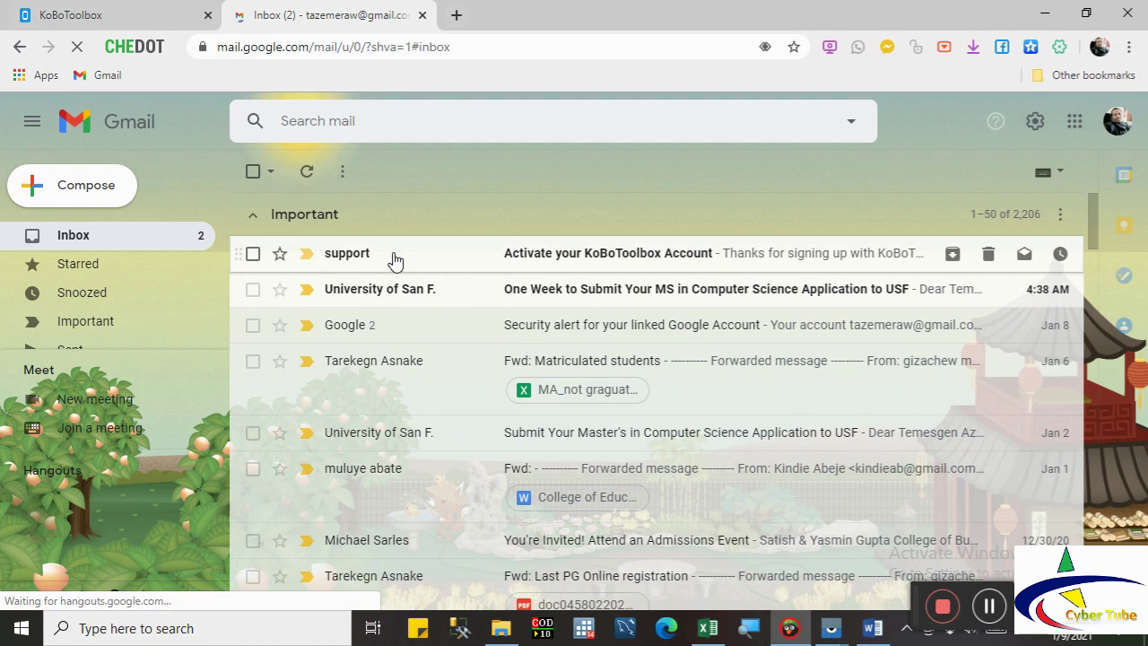
{"action": "left_click", "coordinate": [393, 259]}
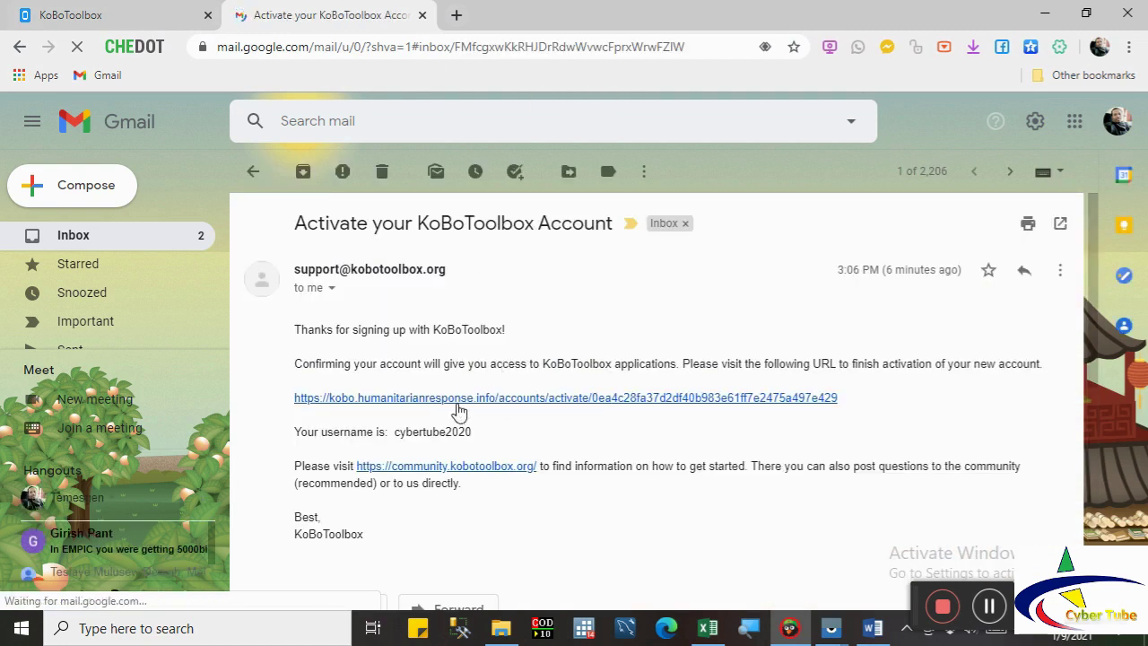
{"action": "left_click", "coordinate": [455, 398]}
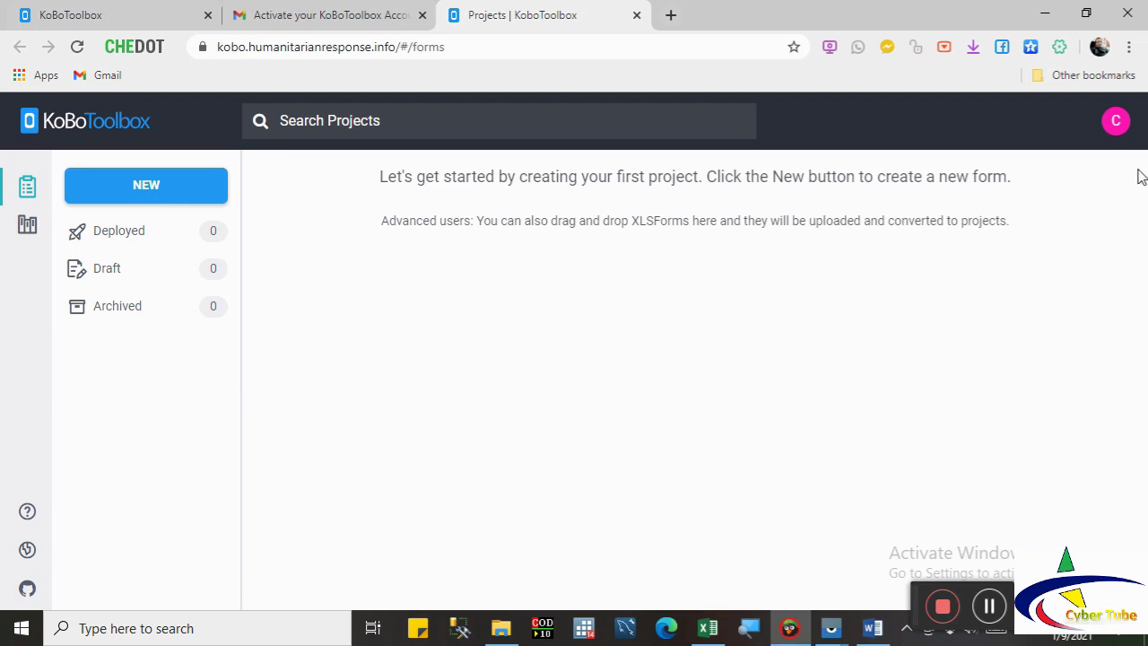
Step: Check the signed-in account from the avatar menu, then start a NEW project
{"action": "left_click", "coordinate": [1117, 128]}
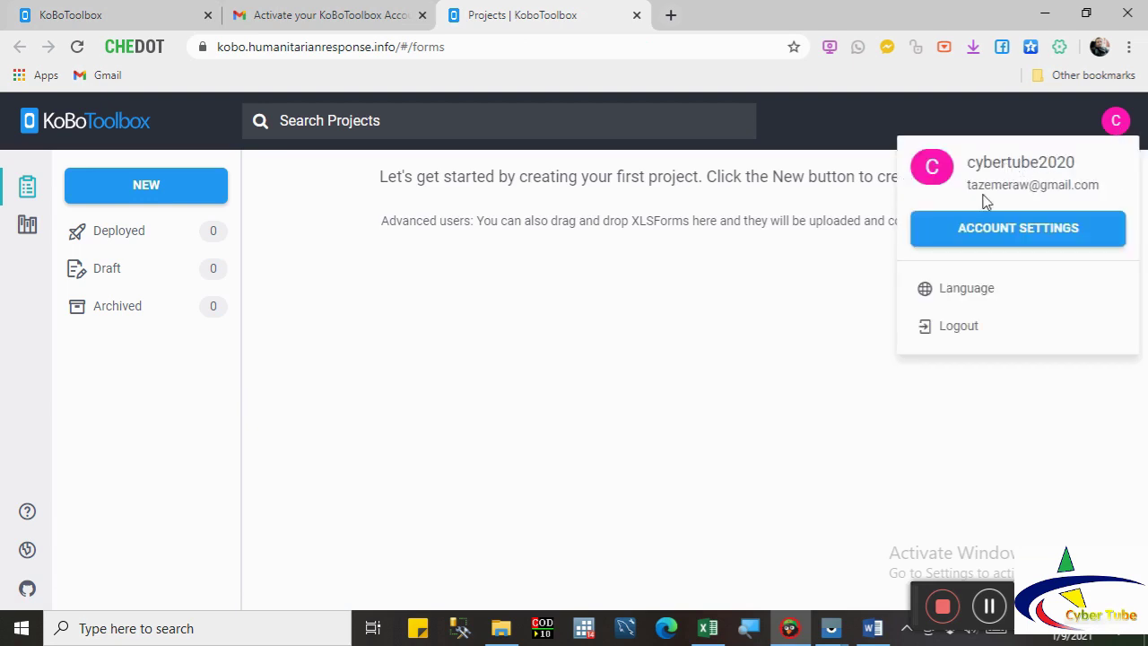
{"action": "left_click", "coordinate": [766, 322]}
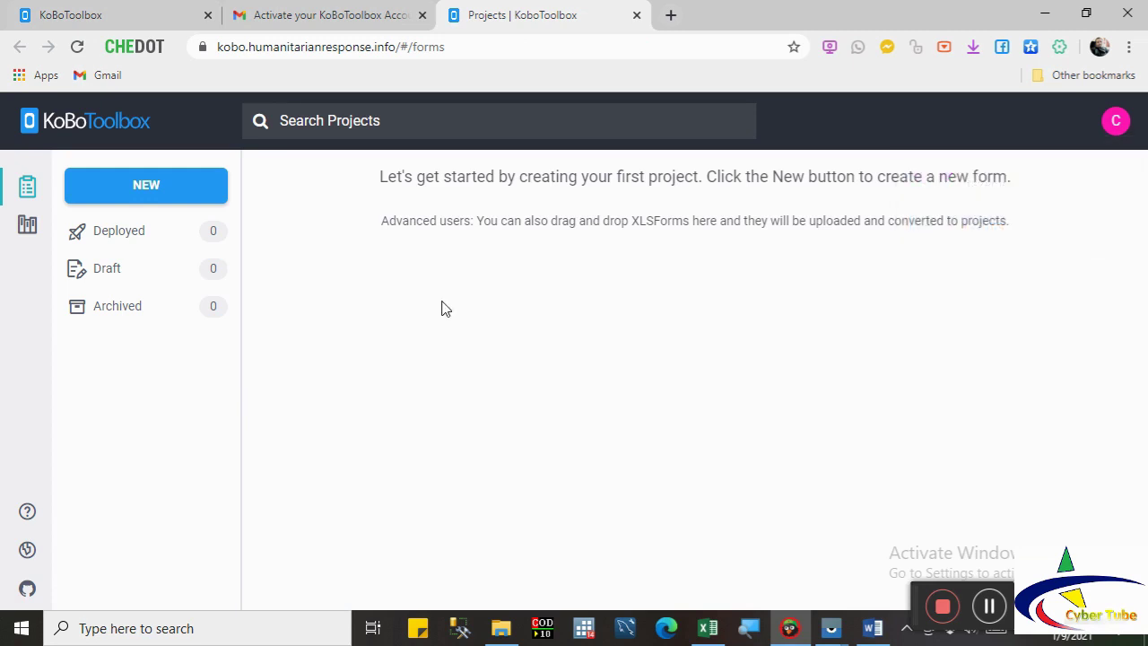
{"action": "left_click", "coordinate": [127, 196]}
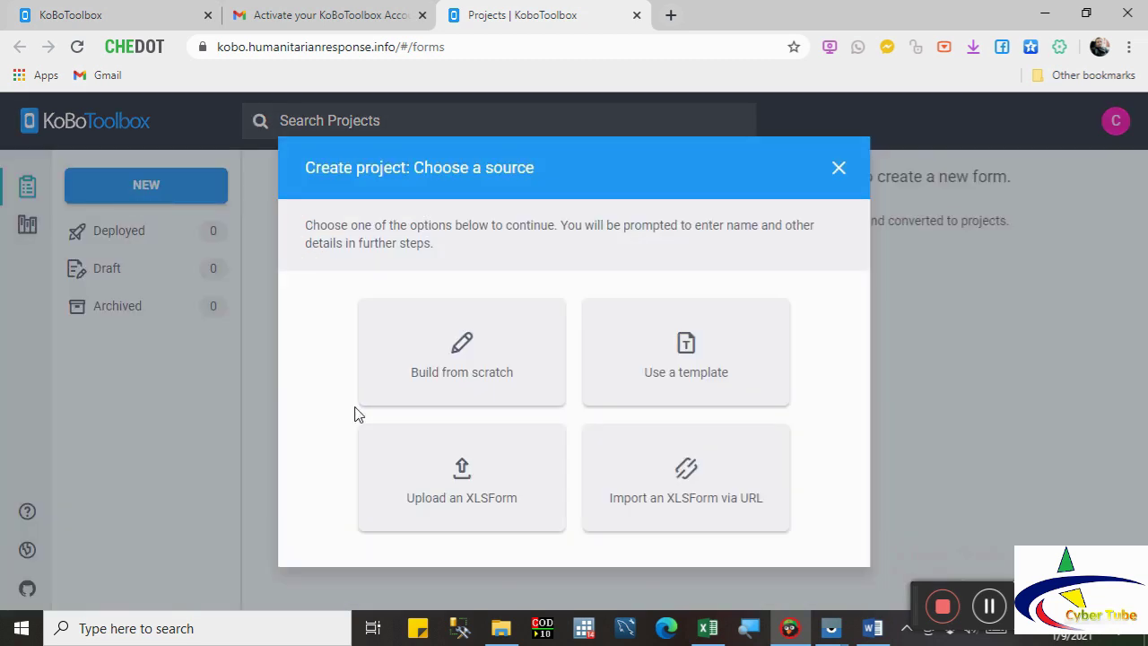
Step: Upload the Sample XLSForm from the Desktop and create the 'Sample' project
{"action": "left_click", "coordinate": [471, 494]}
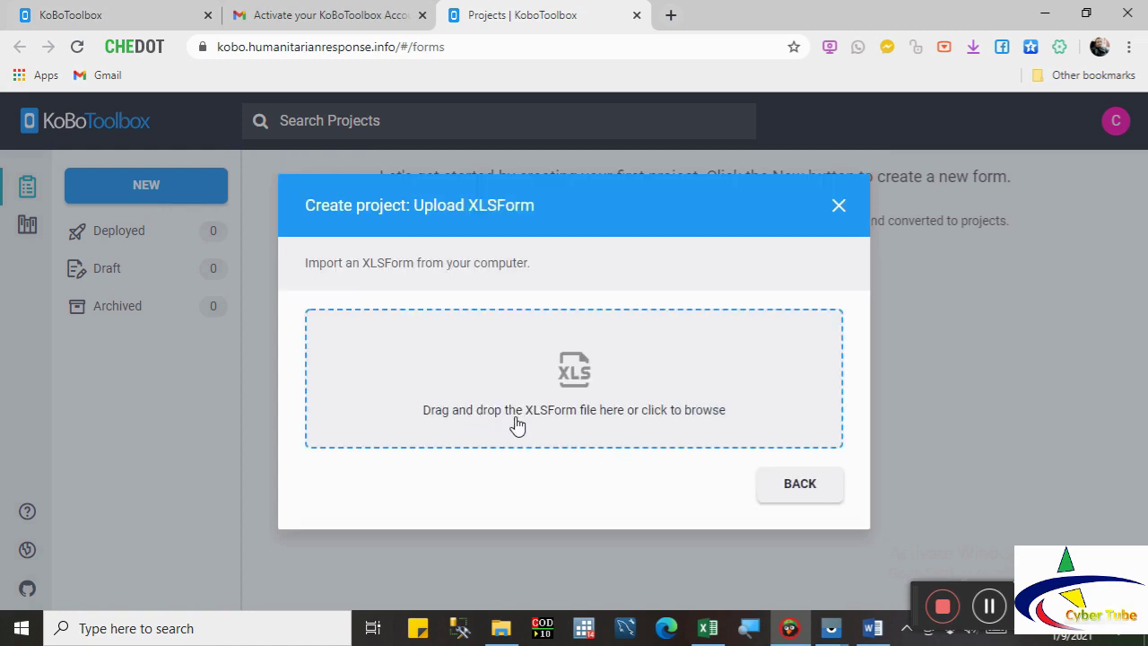
{"action": "left_click", "coordinate": [568, 399]}
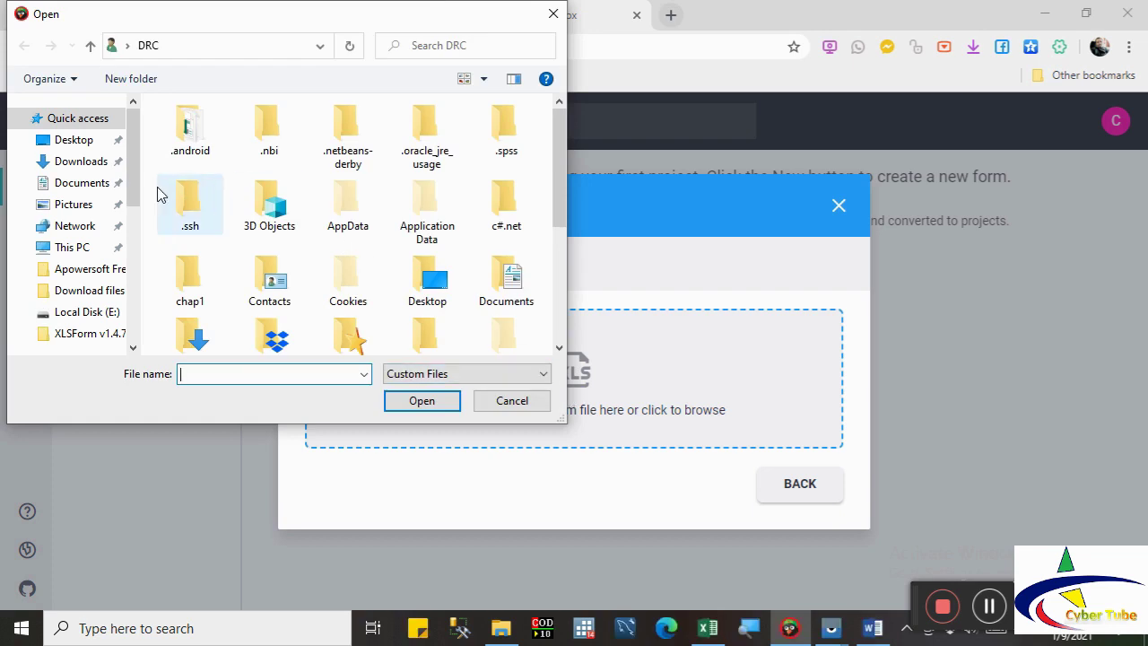
{"action": "left_click", "coordinate": [64, 146]}
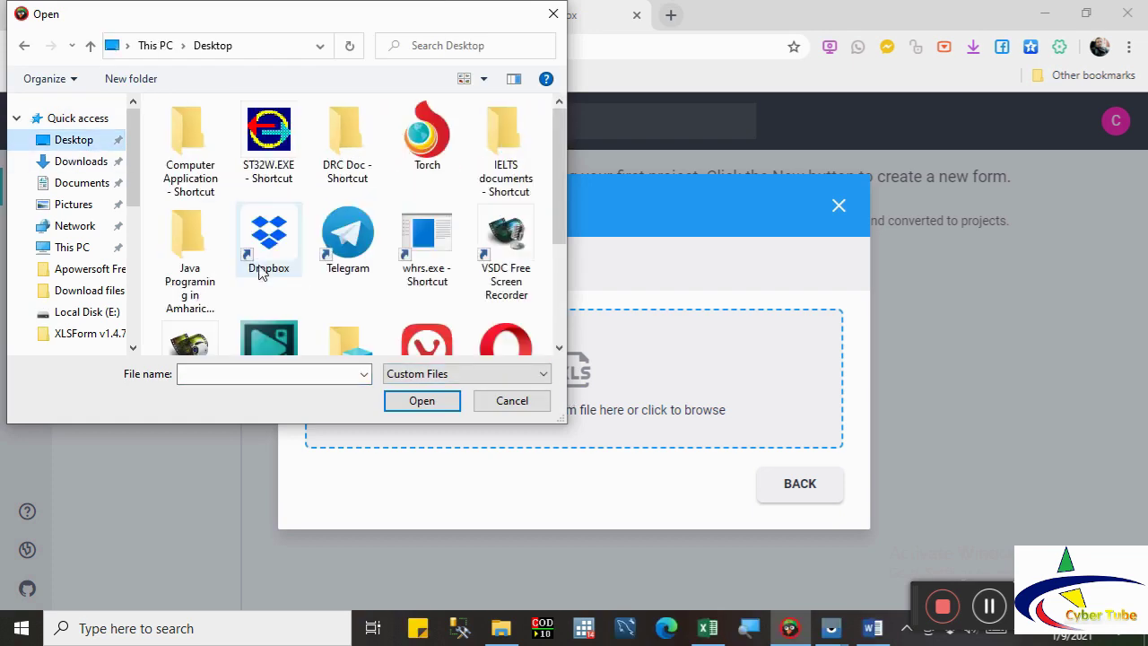
{"action": "left_click_drag", "start_coordinate": [558, 164], "coordinate": [556, 231]}
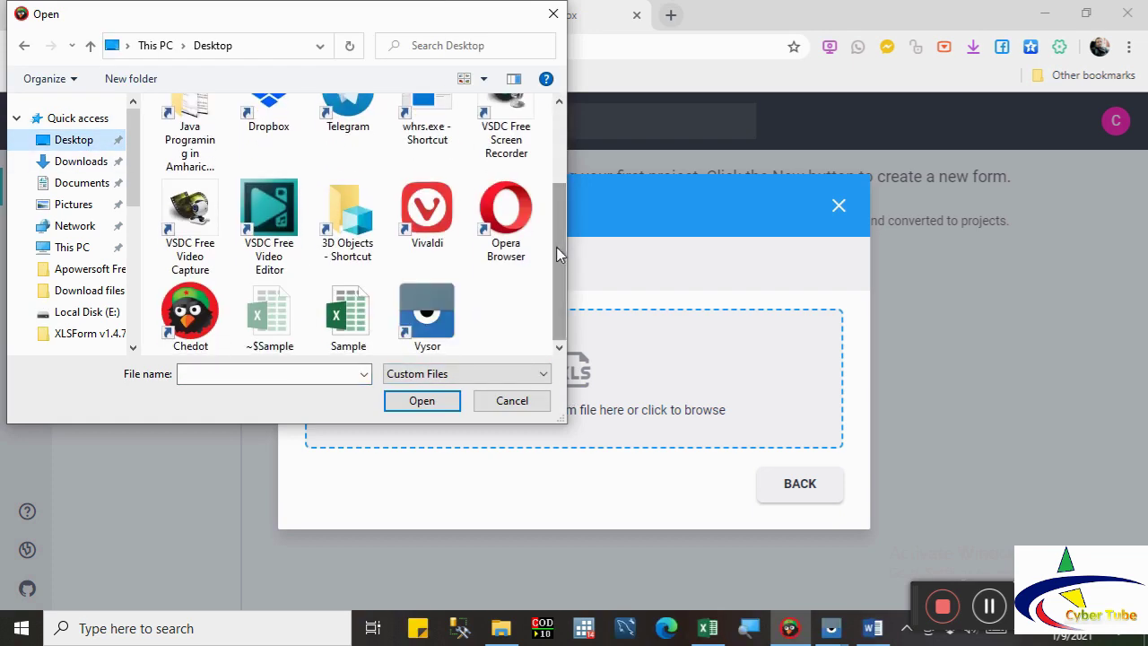
{"action": "left_click", "coordinate": [358, 315]}
{"action": "left_click", "coordinate": [418, 403]}
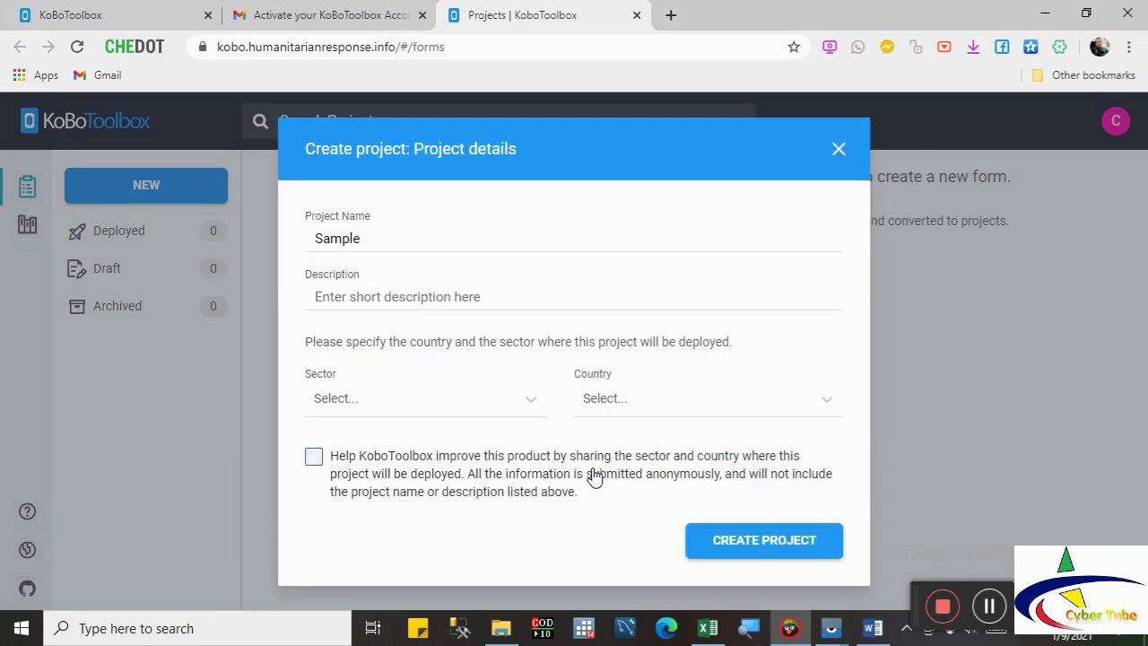
{"action": "left_click", "coordinate": [737, 547]}
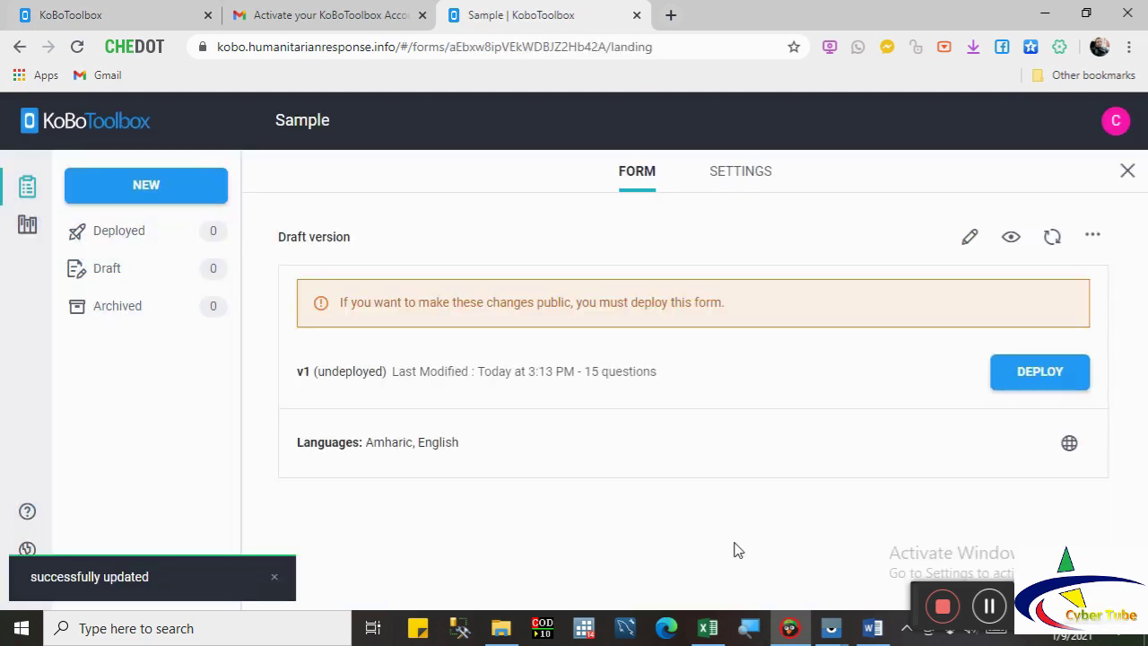
Step: Deploy the 15-question Sample form and open its Form Preview
{"action": "left_click", "coordinate": [1037, 381]}
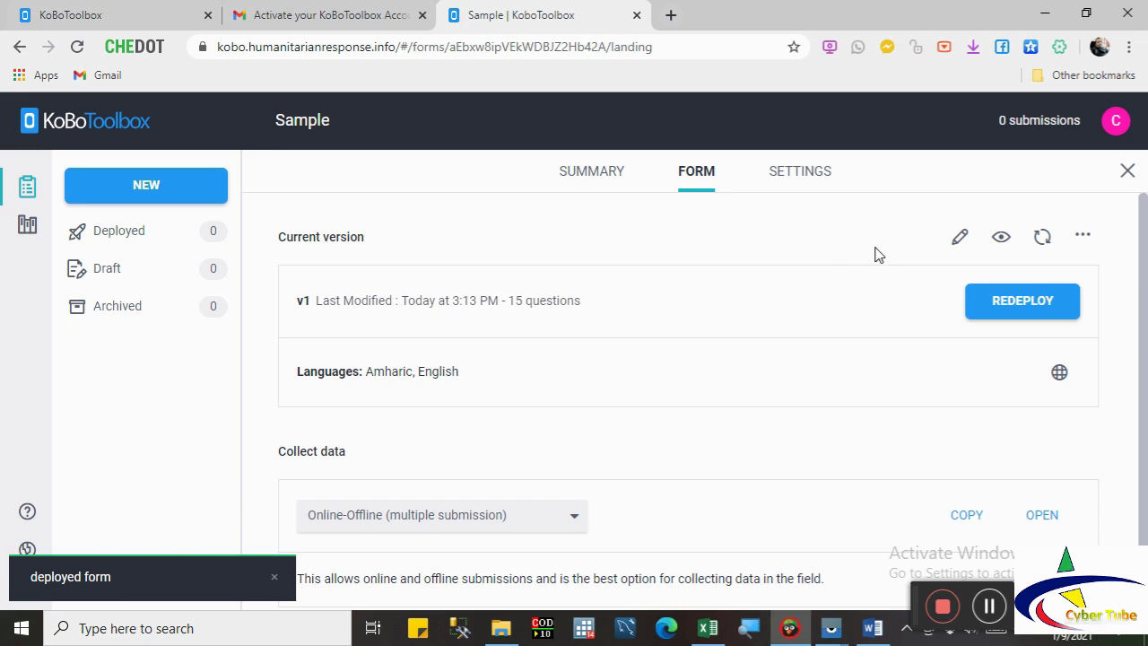
{"action": "left_click", "coordinate": [998, 240]}
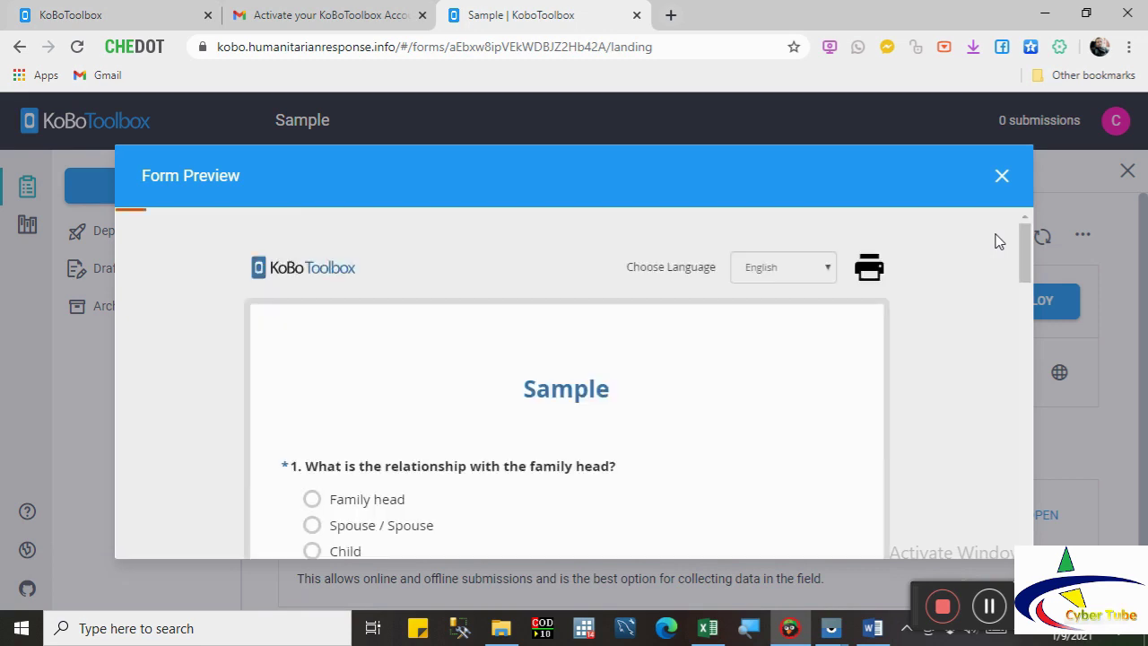
Step: Scroll the preview, switch its language to Amharic, then close the preview
{"action": "left_click_drag", "start_coordinate": [1027, 260], "coordinate": [1033, 349]}
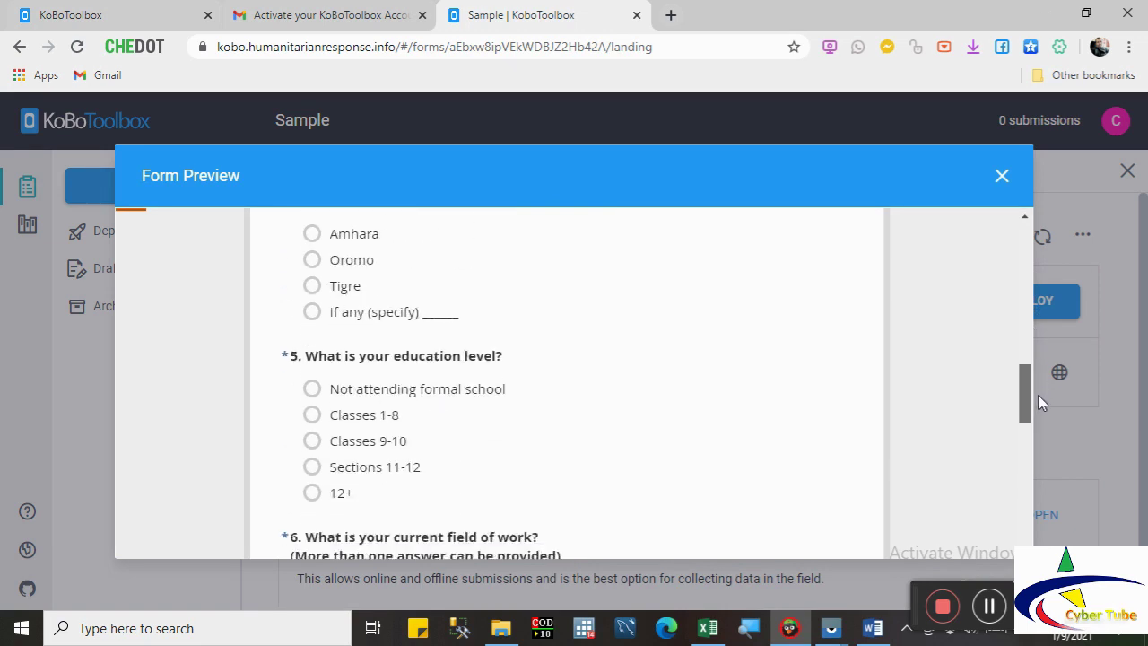
{"action": "left_click_drag", "start_coordinate": [1033, 350], "coordinate": [1017, 247]}
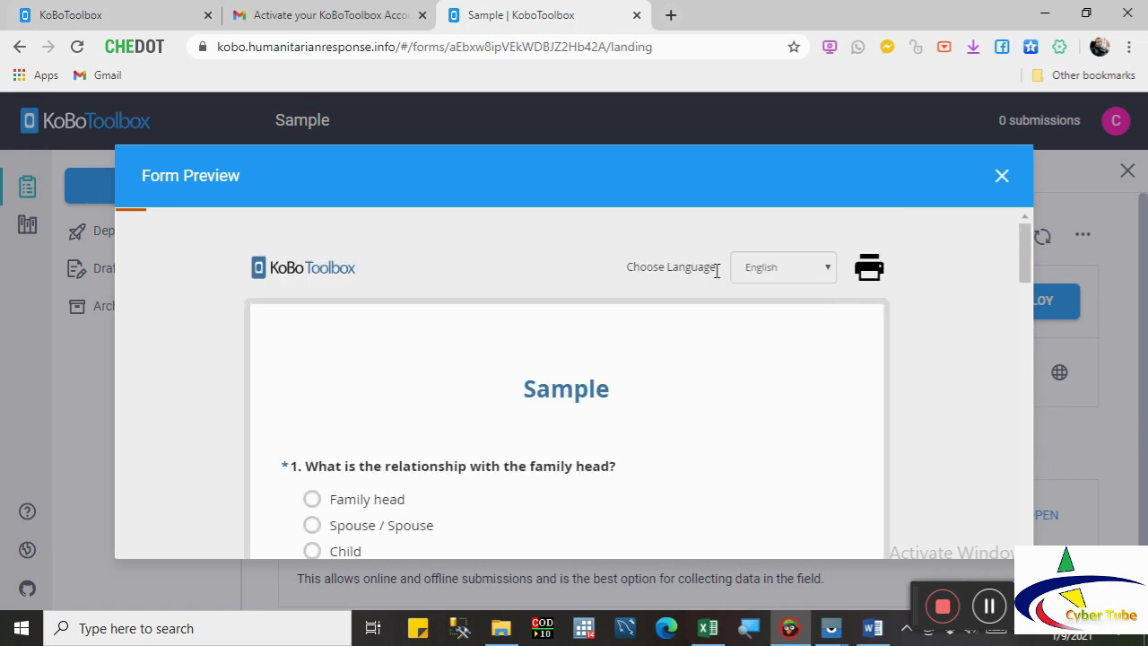
{"action": "left_click", "coordinate": [763, 268]}
{"action": "left_click", "coordinate": [764, 310]}
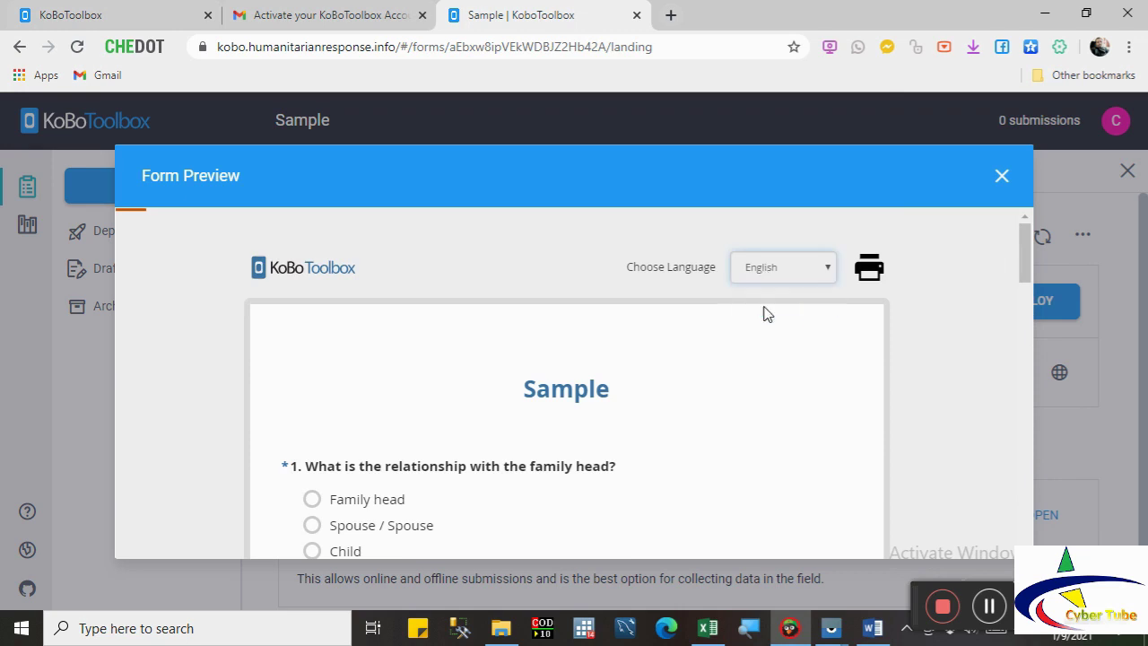
{"action": "mouse_move", "coordinate": [1025, 249]}
{"action": "left_mouse_down"}
{"action": "mouse_move", "coordinate": [1028, 518]}
{"action": "mouse_move", "coordinate": [1013, 233]}
{"action": "left_mouse_up"}
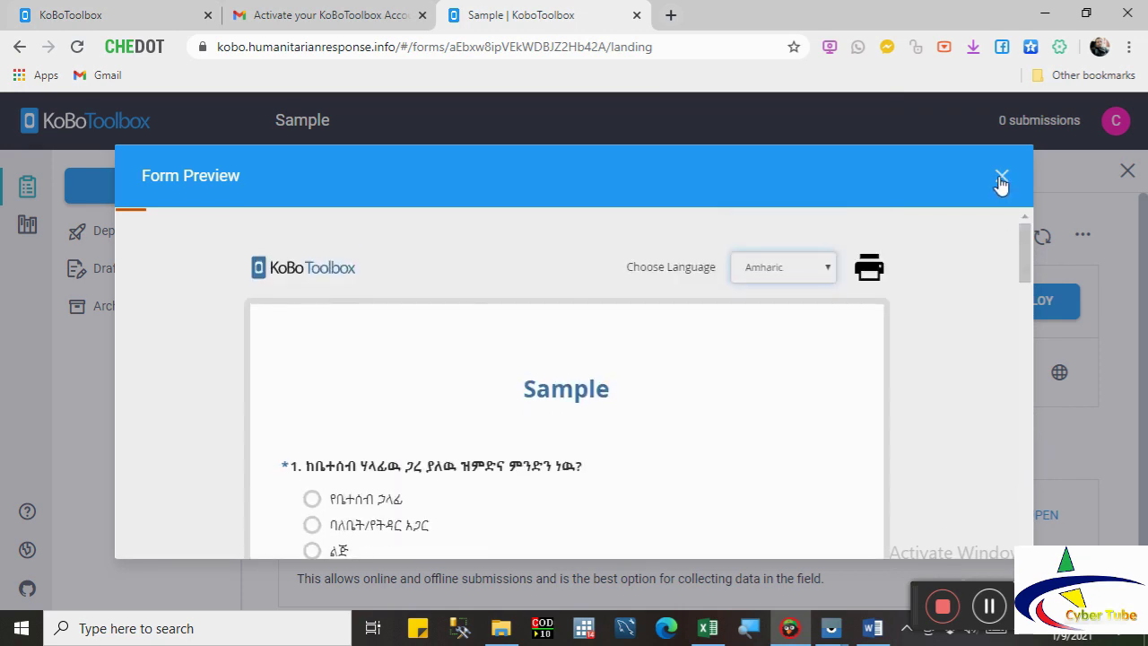
{"action": "left_click", "coordinate": [1001, 177]}
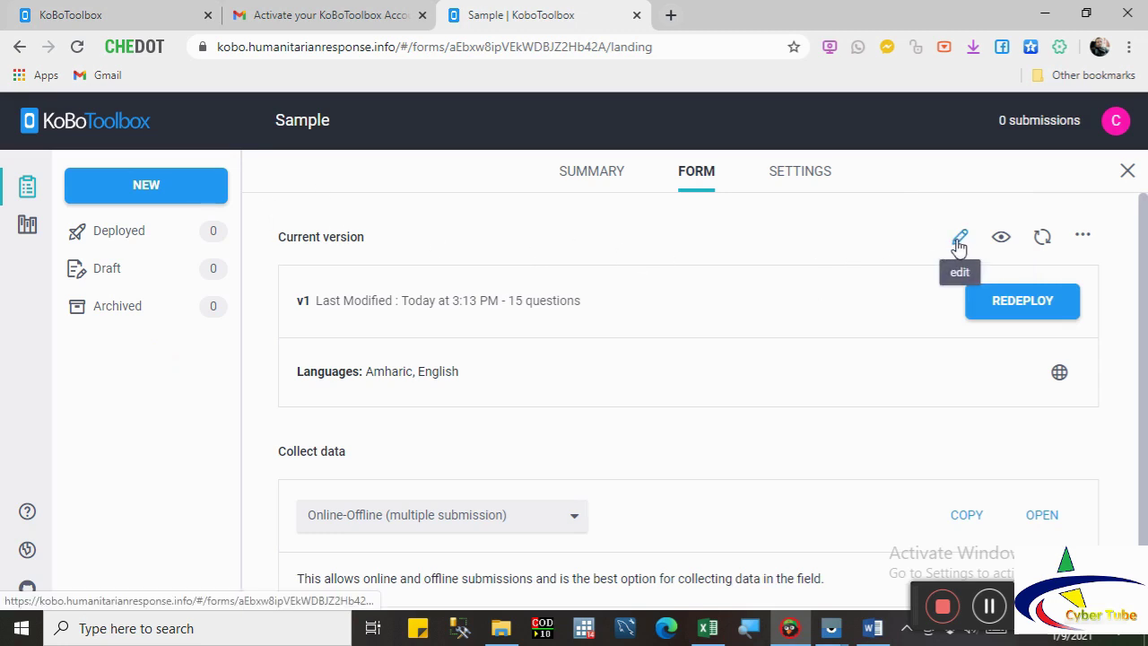
Step: Open the Sample form in the builder and review question 1's label and hint
{"action": "left_click", "coordinate": [959, 246]}
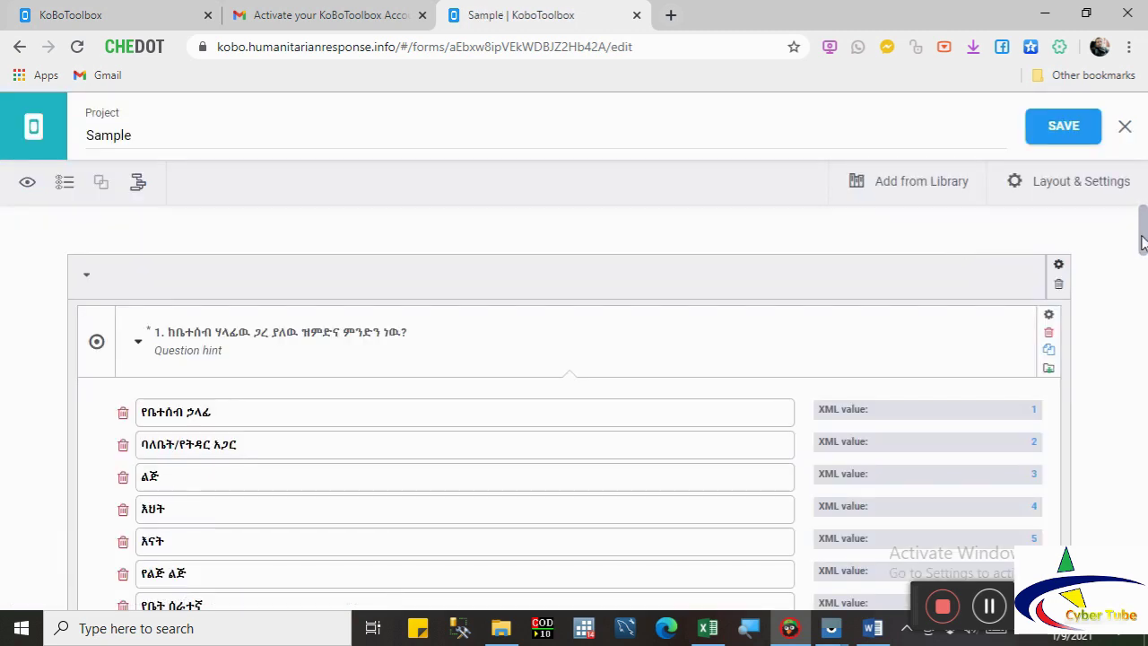
{"action": "left_click_drag", "start_coordinate": [1142, 242], "coordinate": [1142, 260]}
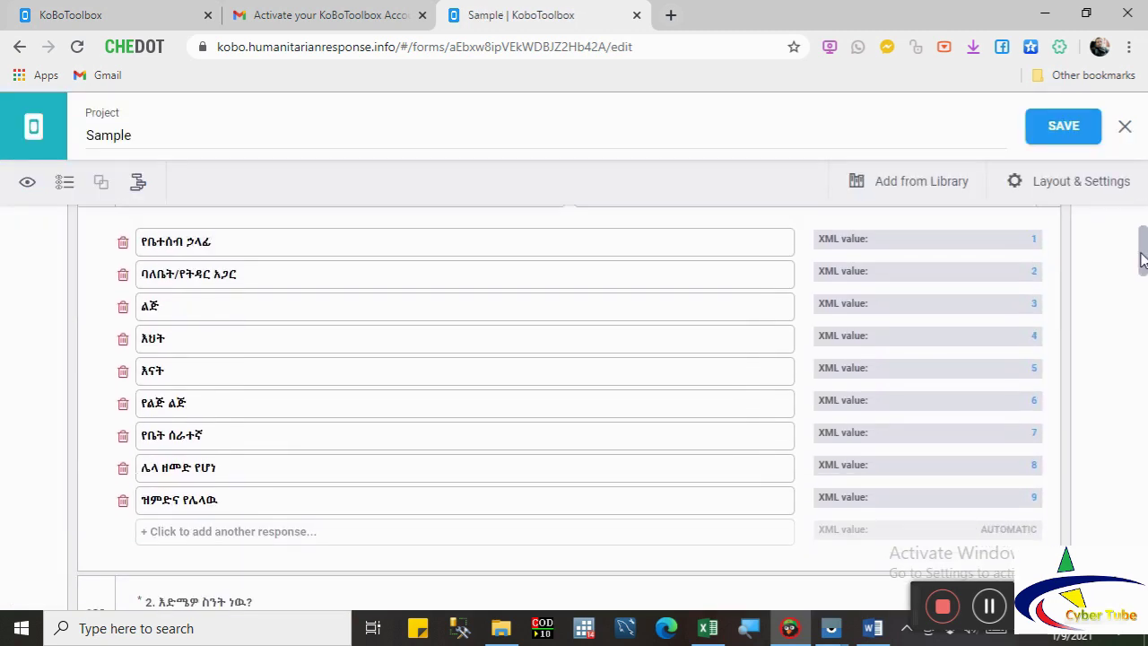
{"action": "left_click_drag", "start_coordinate": [1142, 260], "coordinate": [1141, 237]}
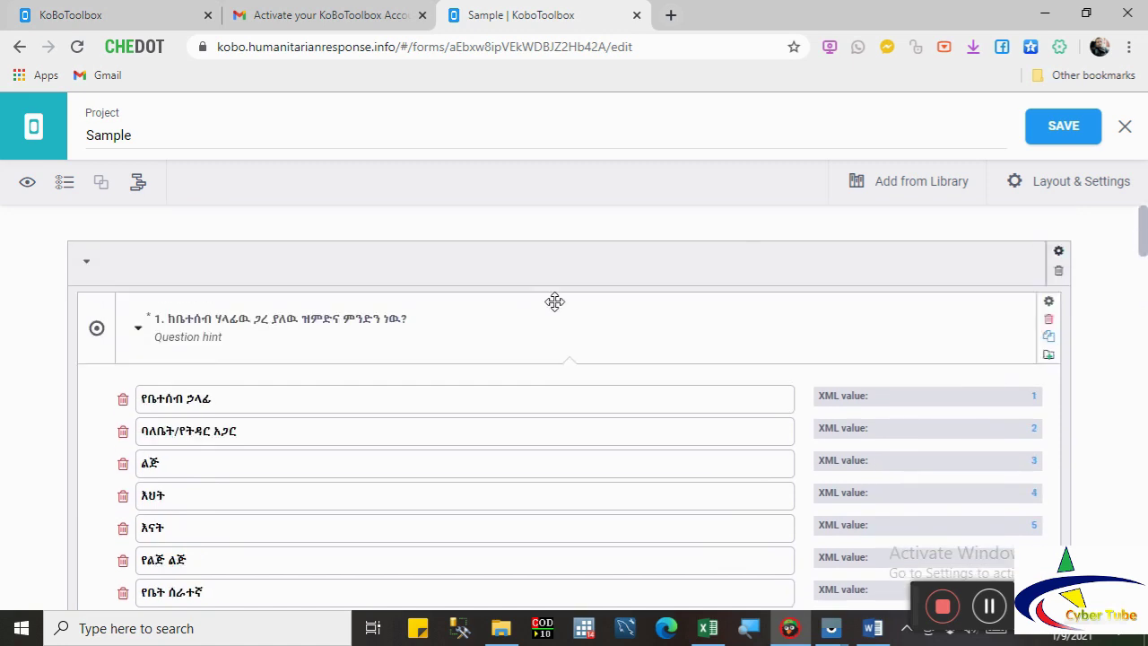
{"action": "left_click", "coordinate": [414, 333]}
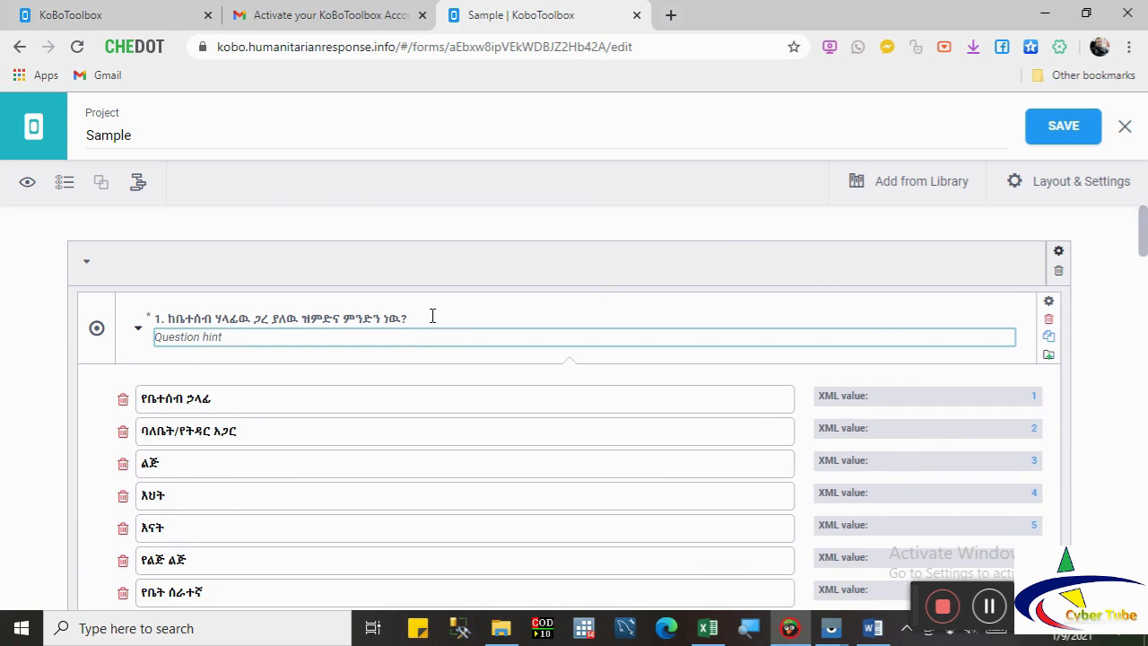
{"action": "left_click_drag", "start_coordinate": [432, 315], "coordinate": [374, 317]}
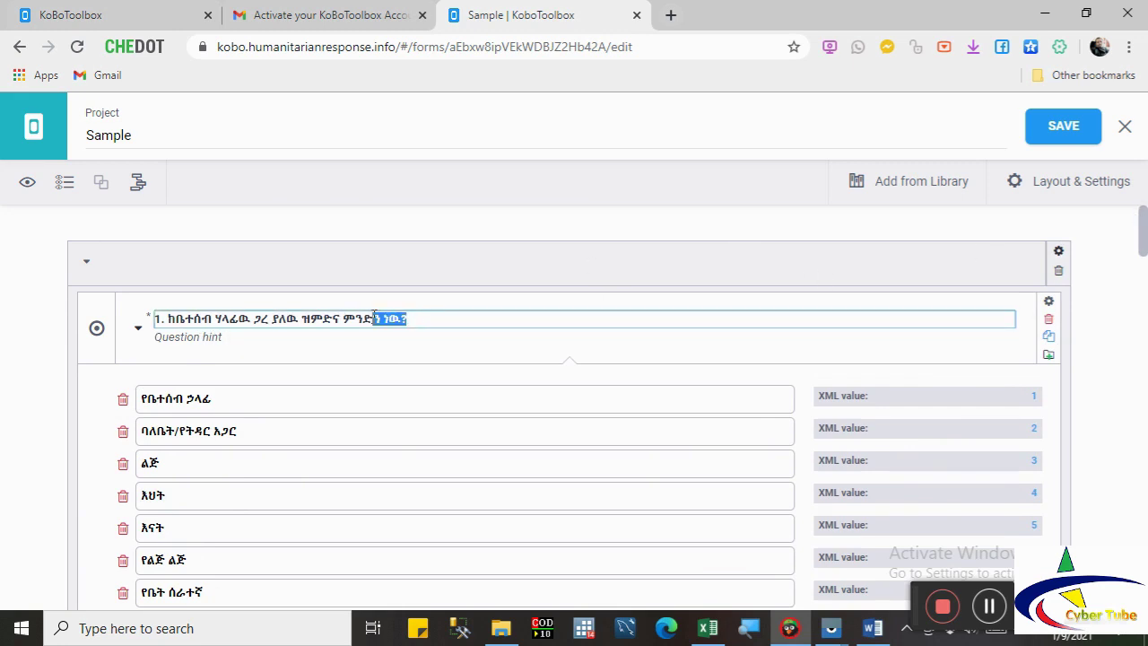
{"action": "left_click", "coordinate": [463, 323]}
Step: Scroll through the questions, save the form, and close the editor
{"action": "mouse_move", "coordinate": [1144, 246]}
{"action": "left_mouse_down"}
{"action": "mouse_move", "coordinate": [1144, 538]}
{"action": "mouse_move", "coordinate": [1142, 525]}
{"action": "left_mouse_up"}
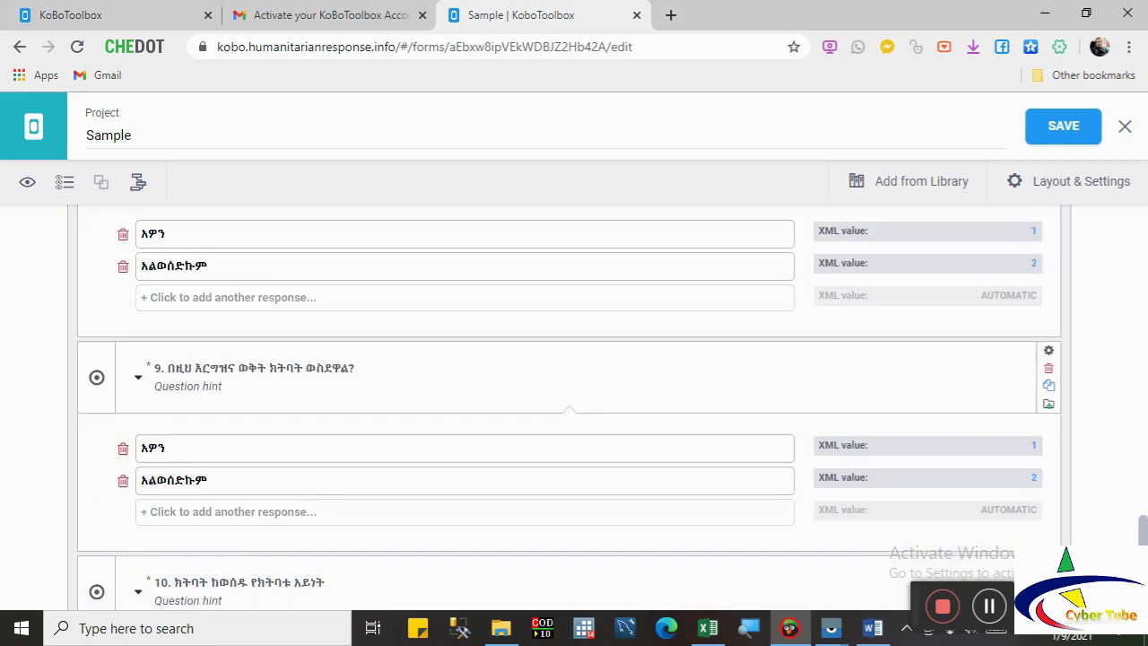
{"action": "left_click_drag", "start_coordinate": [1141, 428], "coordinate": [1135, 240]}
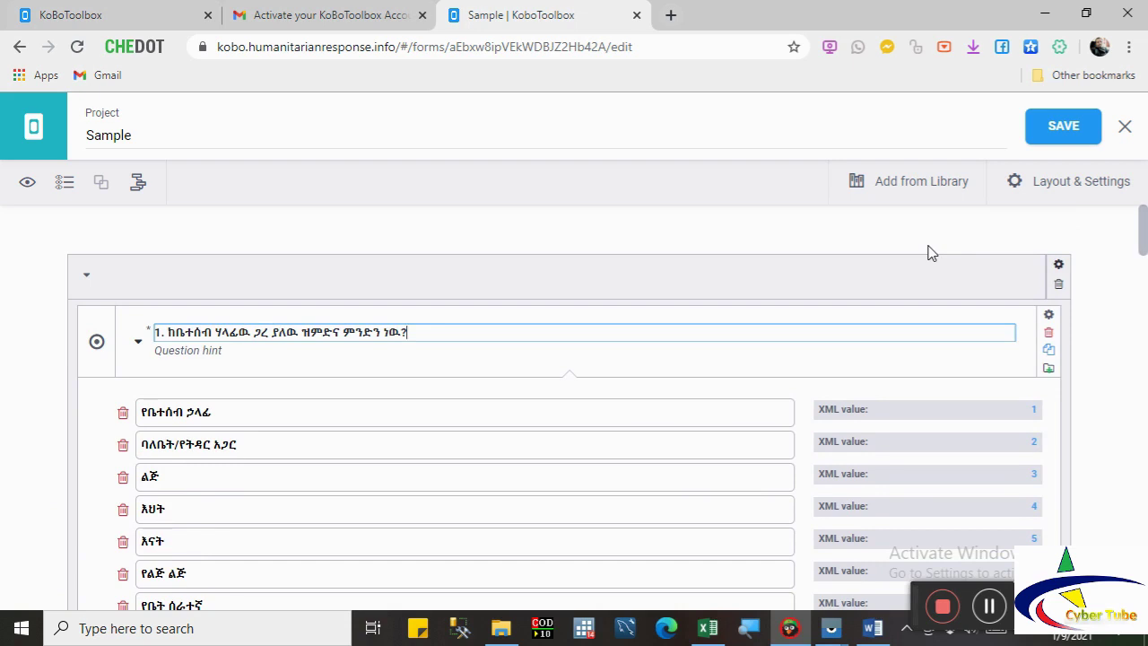
{"action": "left_click", "coordinate": [1063, 132]}
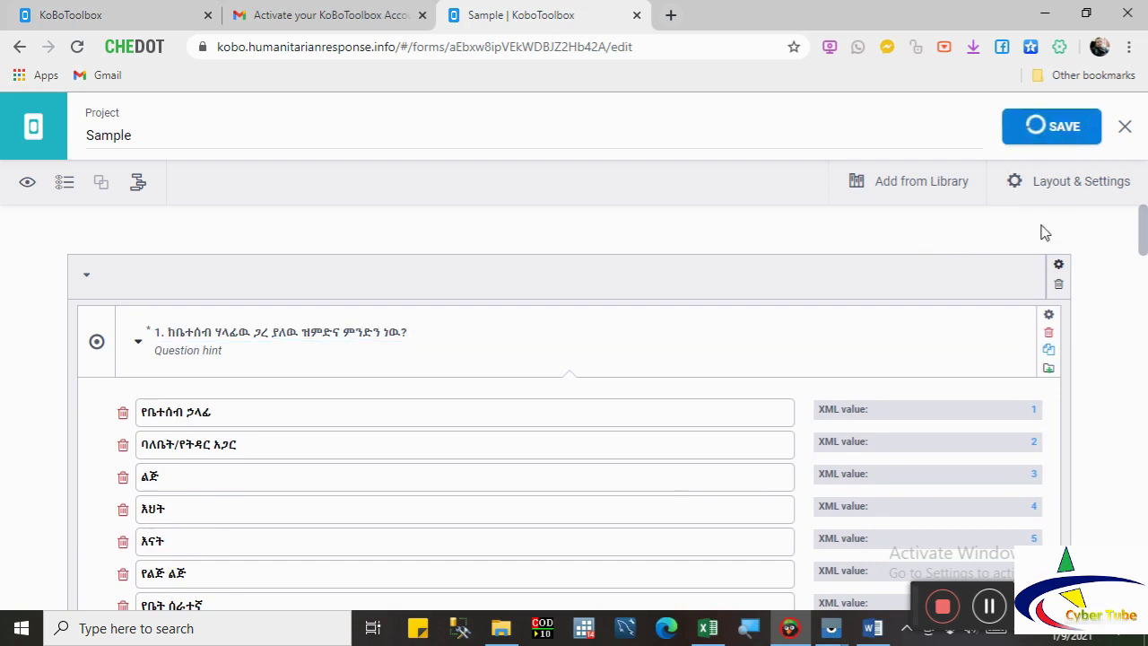
{"action": "left_click", "coordinate": [1123, 127]}
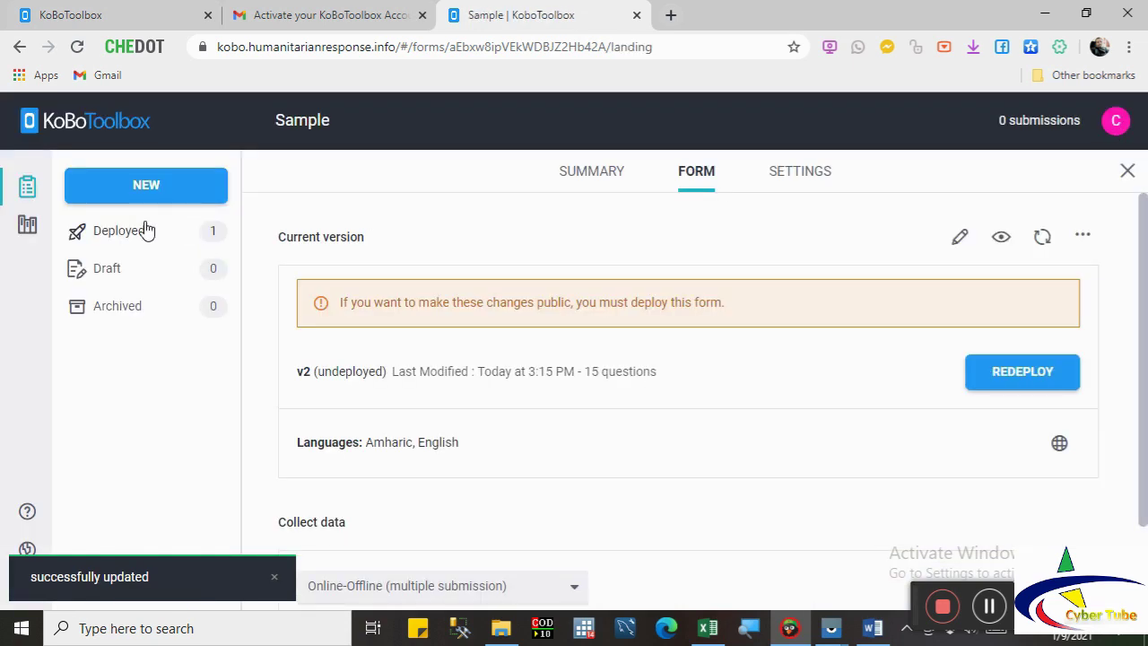
Step: Expand Deployed projects, check the Sample summary, then return to the Form tab's Collect data section
{"action": "left_click", "coordinate": [154, 235]}
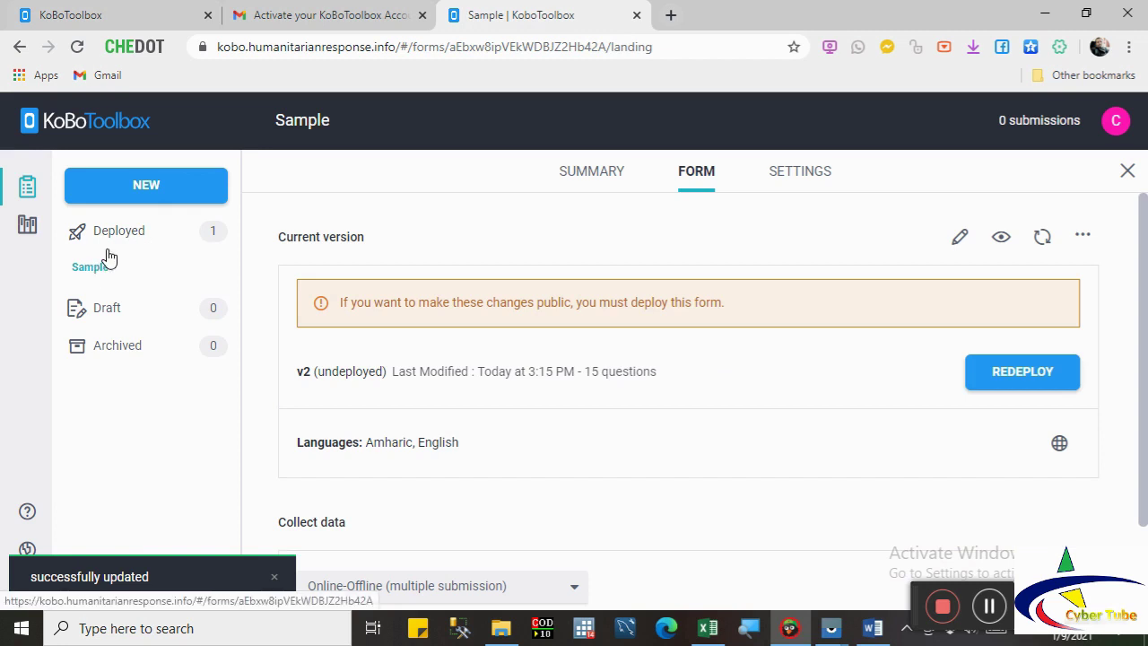
{"action": "left_click", "coordinate": [592, 179]}
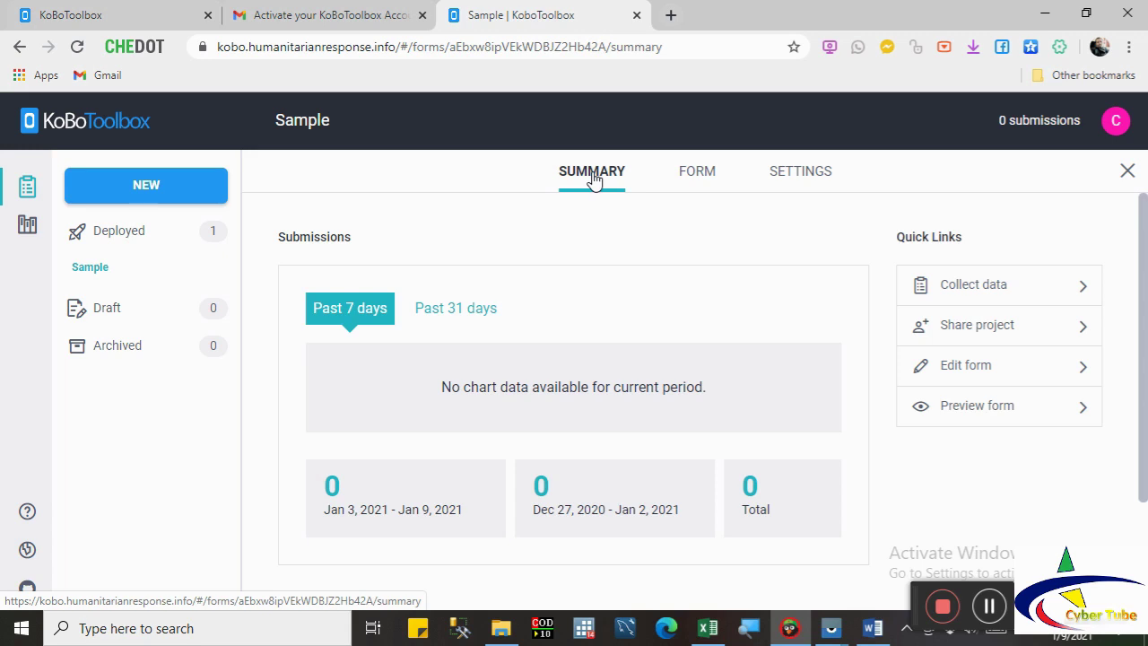
{"action": "left_click", "coordinate": [704, 177]}
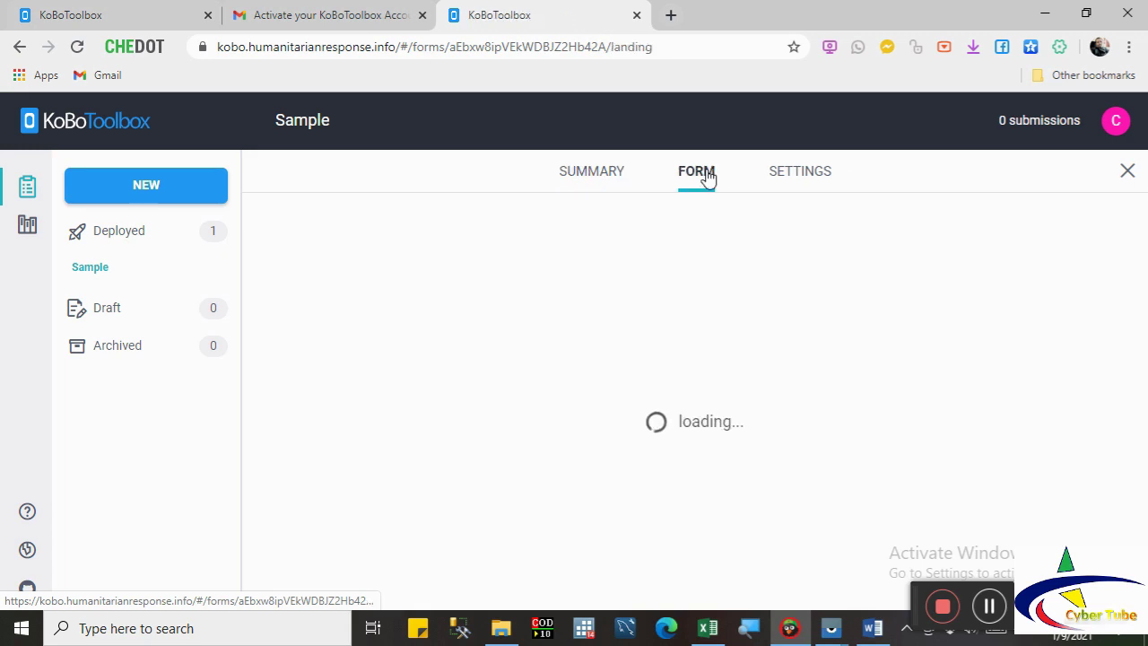
{"action": "left_click_drag", "start_coordinate": [1145, 267], "coordinate": [1145, 360]}
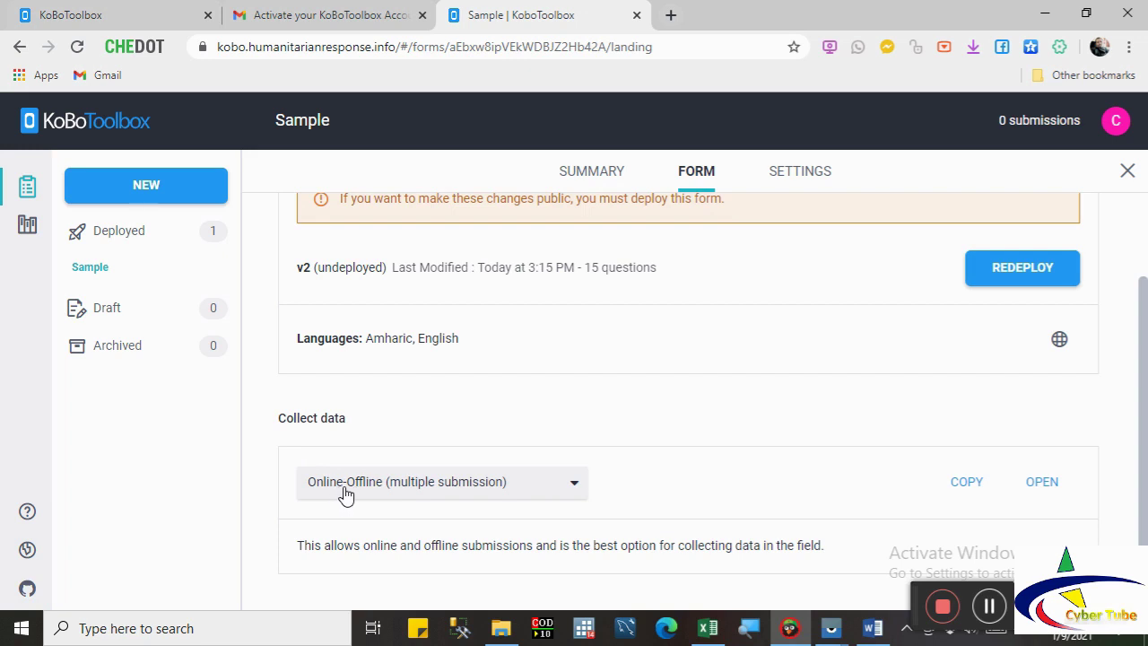
Step: Set Collect data to the Android application option
{"action": "left_click", "coordinate": [531, 493]}
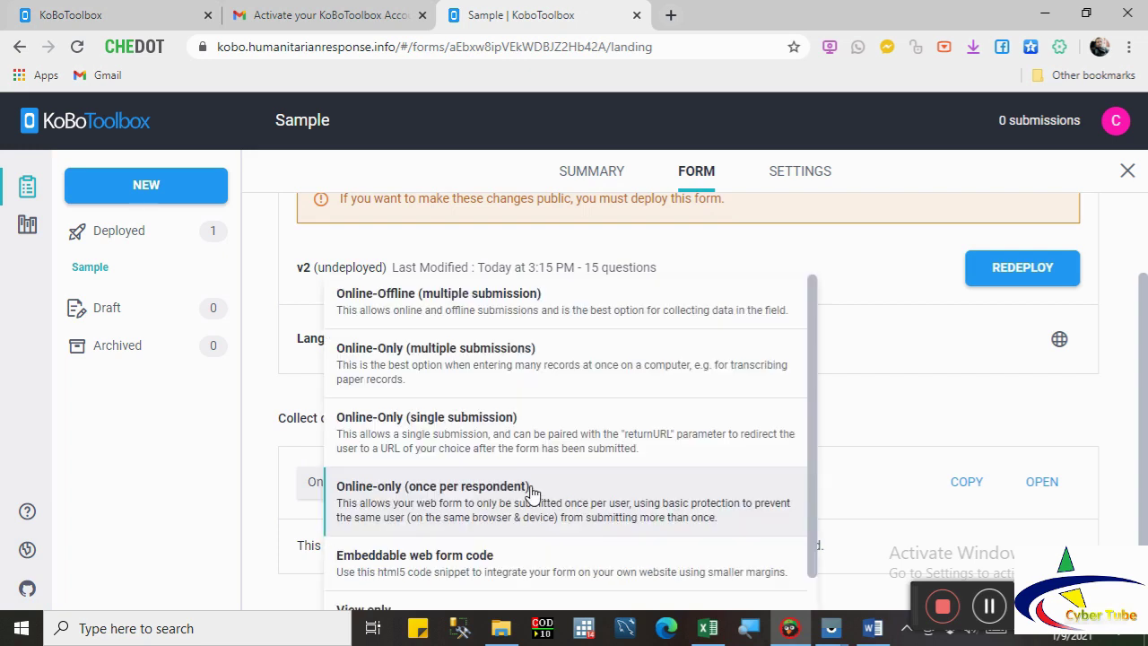
{"action": "left_click_drag", "start_coordinate": [812, 462], "coordinate": [816, 525]}
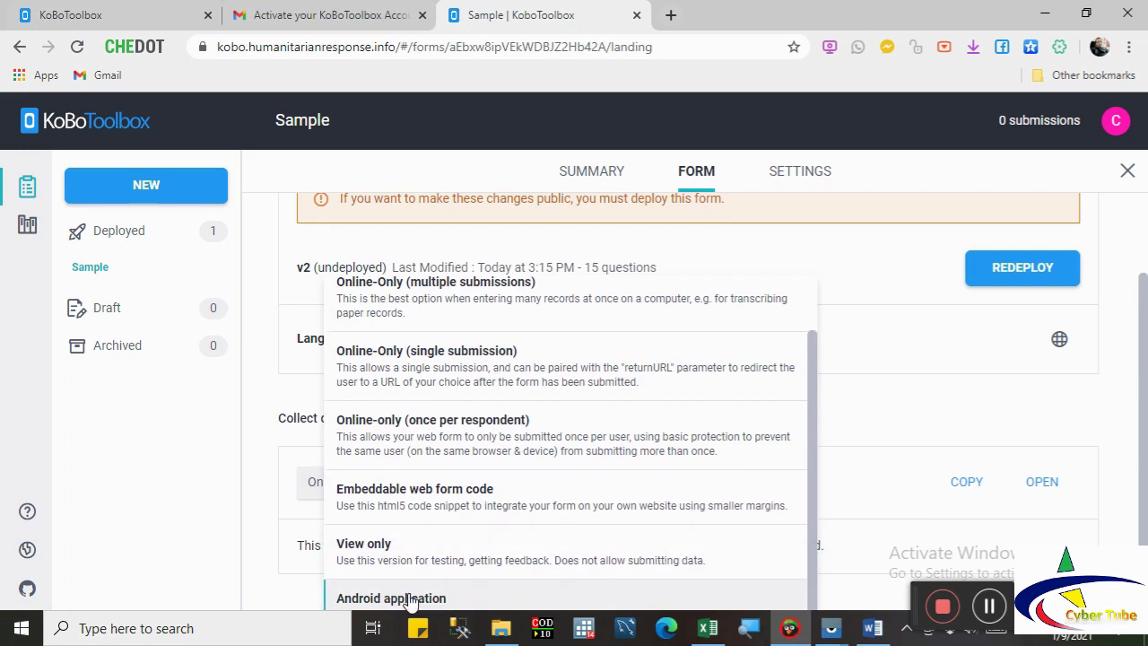
{"action": "left_click", "coordinate": [403, 596]}
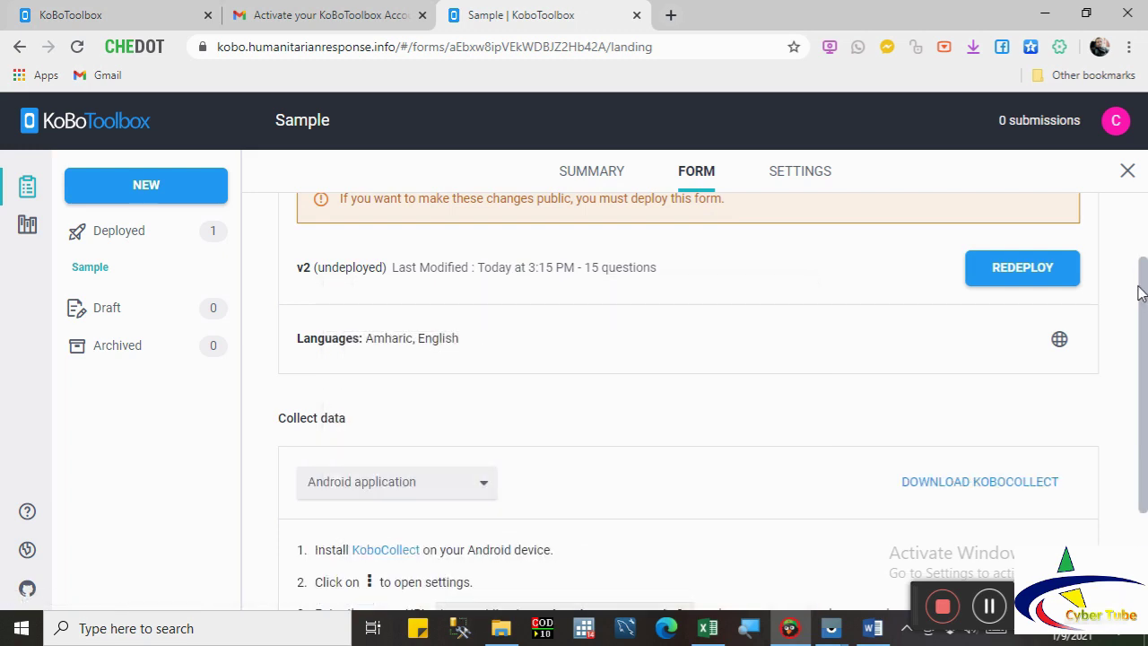
{"action": "left_click_drag", "start_coordinate": [1143, 269], "coordinate": [1144, 388]}
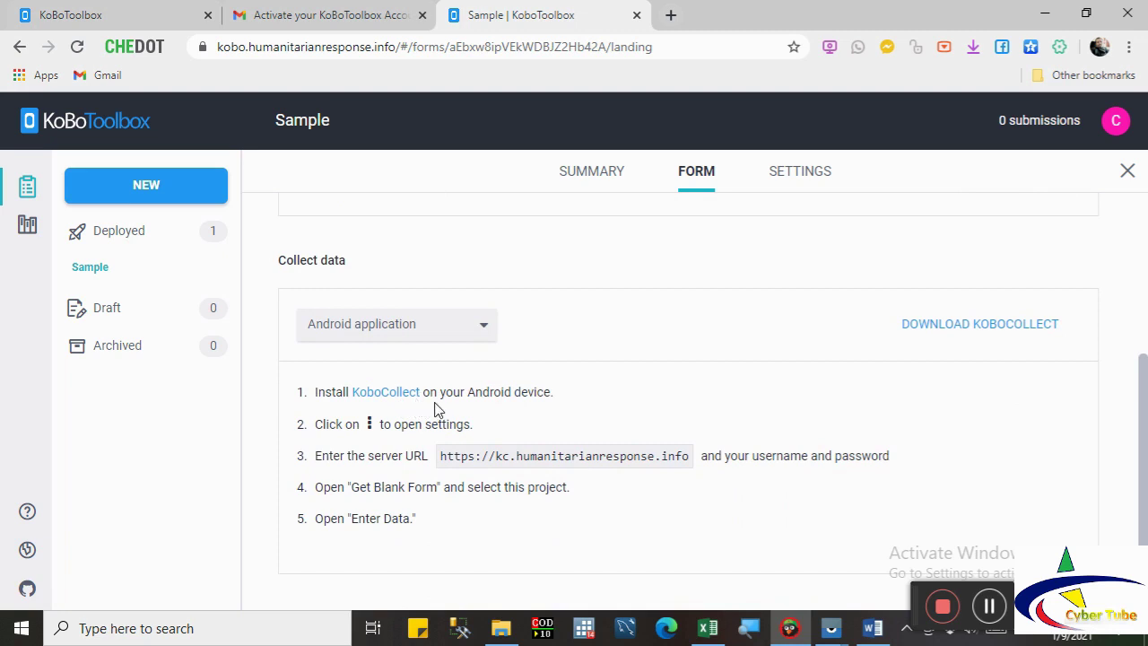
{"action": "left_click_drag", "start_coordinate": [544, 397], "coordinate": [438, 399]}
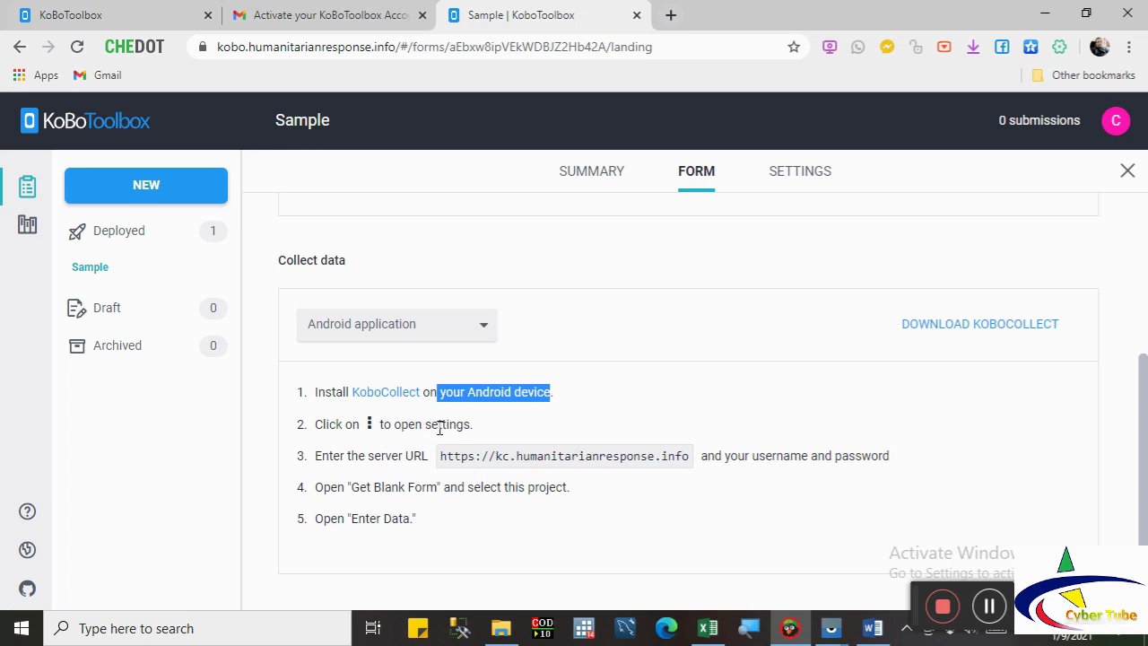
{"action": "left_click_drag", "start_coordinate": [439, 458], "coordinate": [695, 464]}
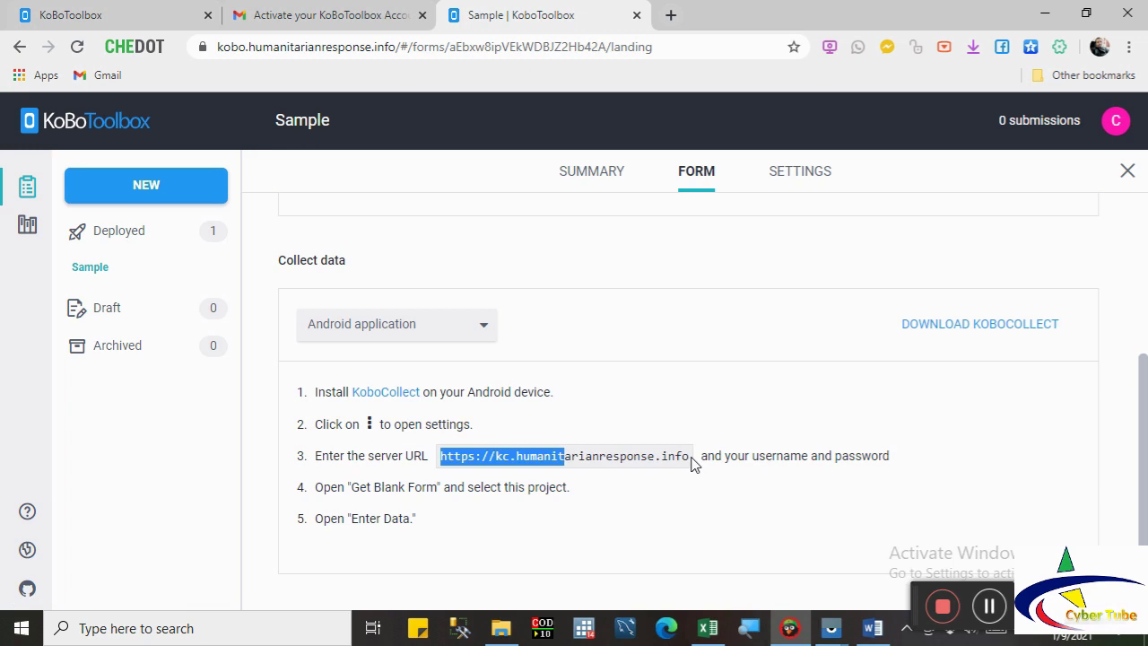
{"action": "right_click", "coordinate": [518, 452]}
{"action": "left_click", "coordinate": [550, 468]}
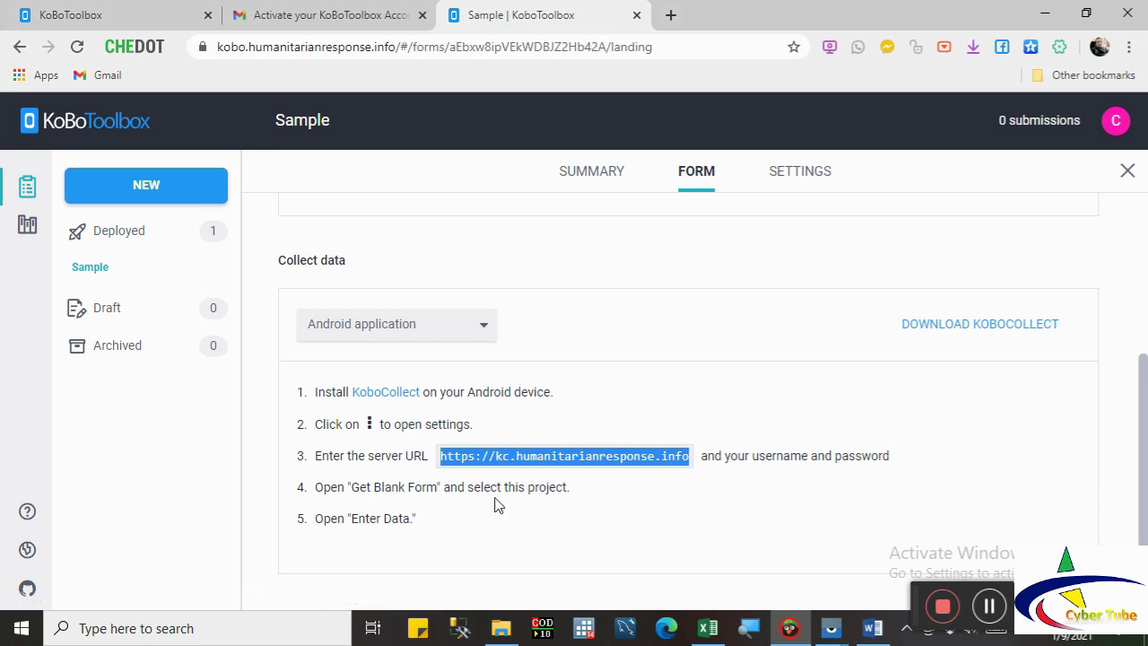
{"action": "left_click", "coordinate": [1045, 14]}
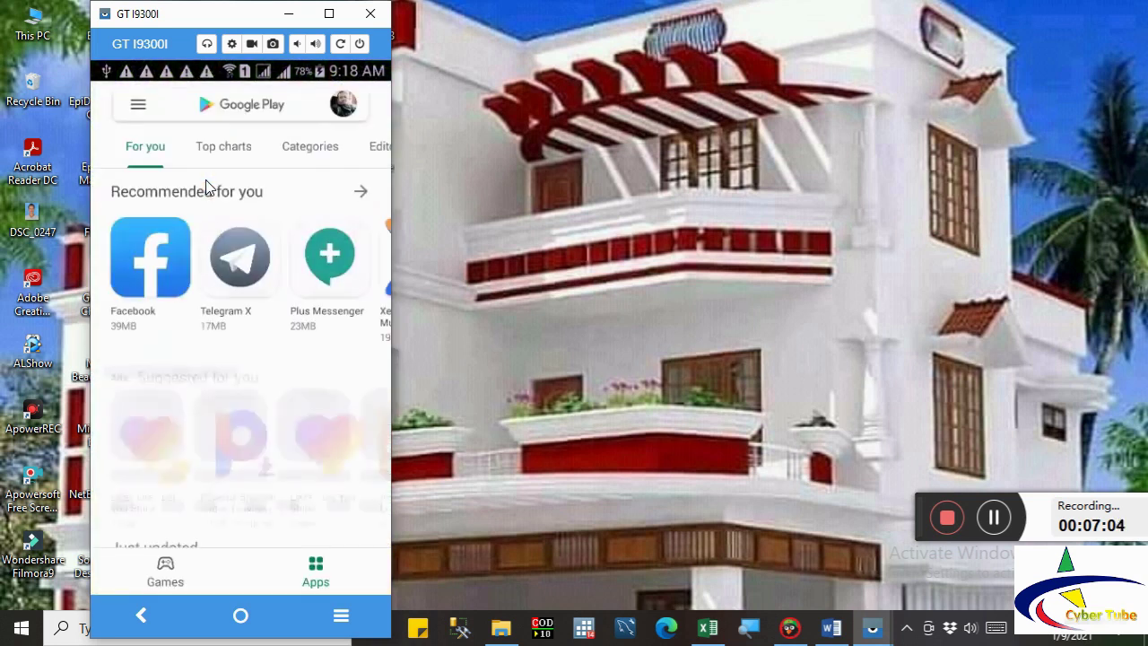
Step: Search Google Play for 'odkcollect'
{"action": "left_click", "coordinate": [242, 105]}
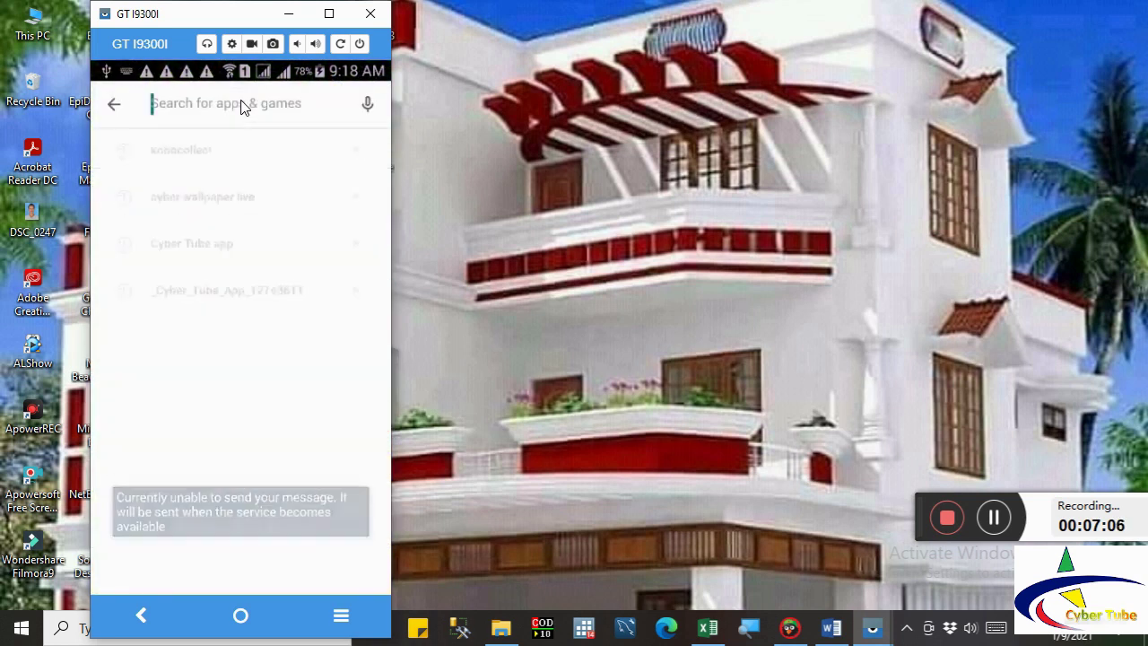
{"action": "type", "text": "o"}
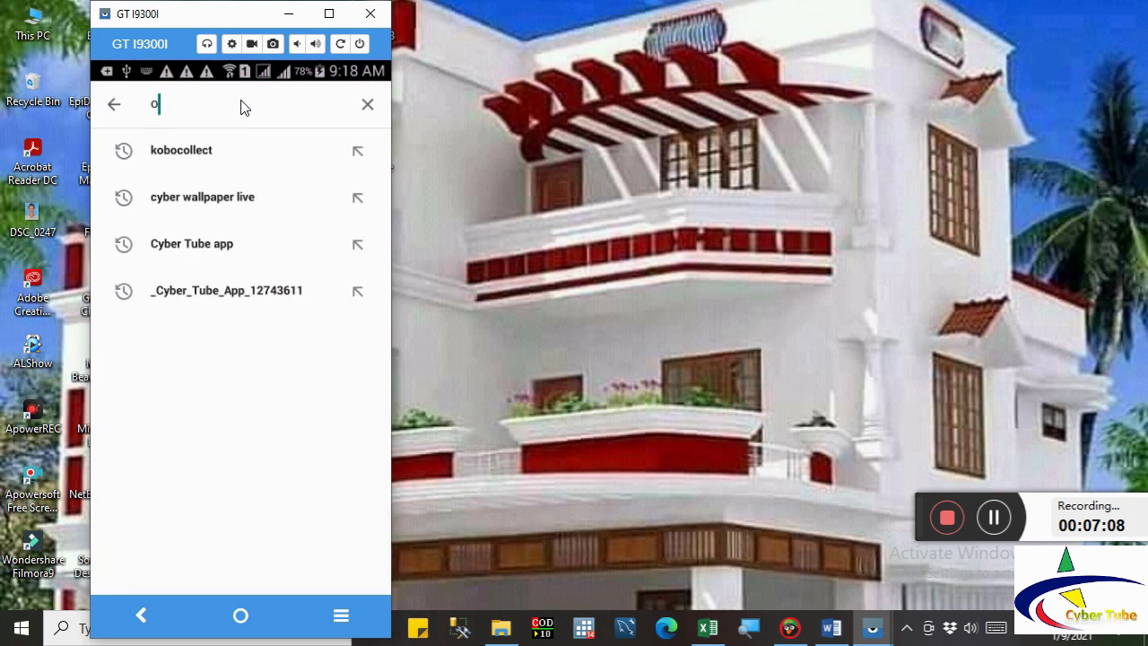
{"action": "type", "text": "dkco"}
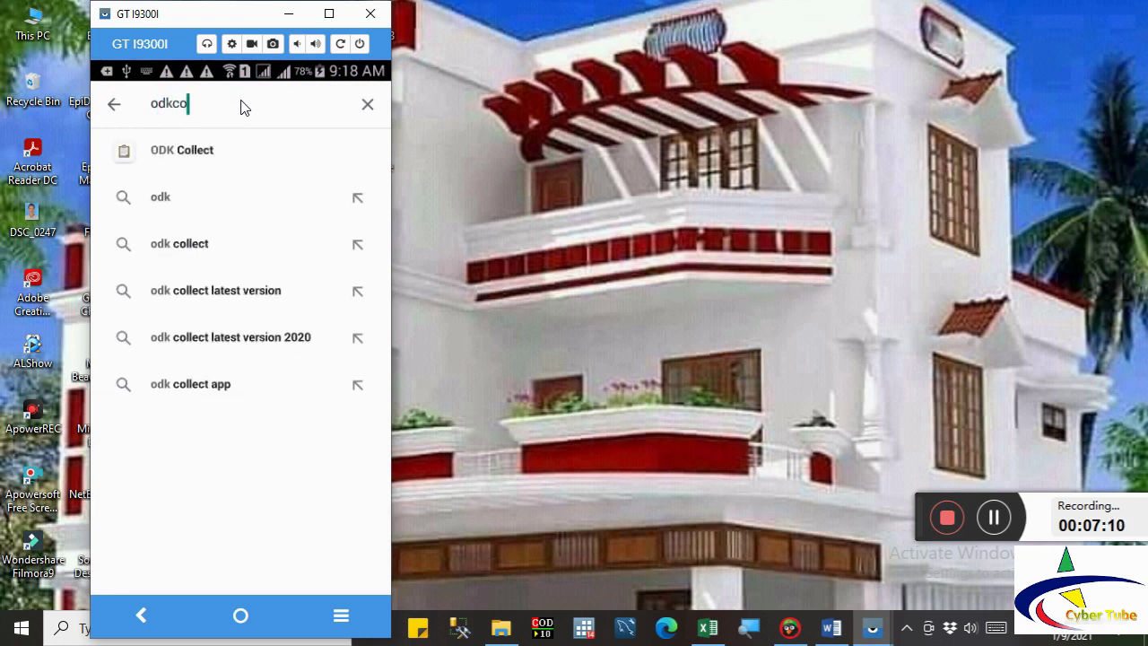
{"action": "type", "text": "llect"}
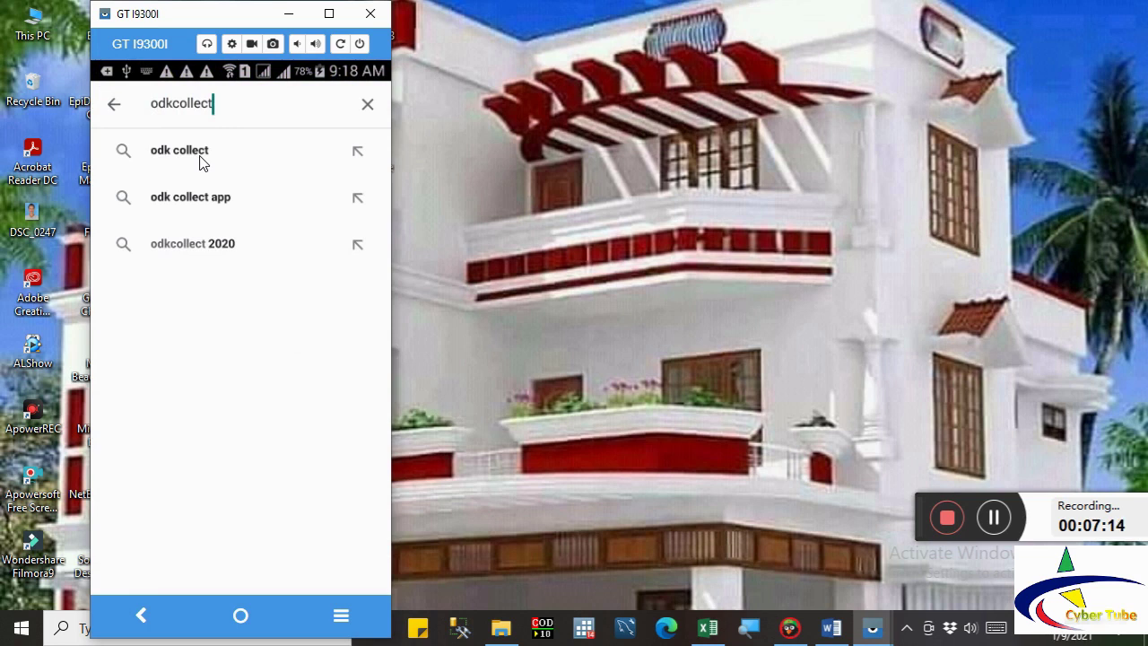
{"action": "left_click", "coordinate": [204, 200]}
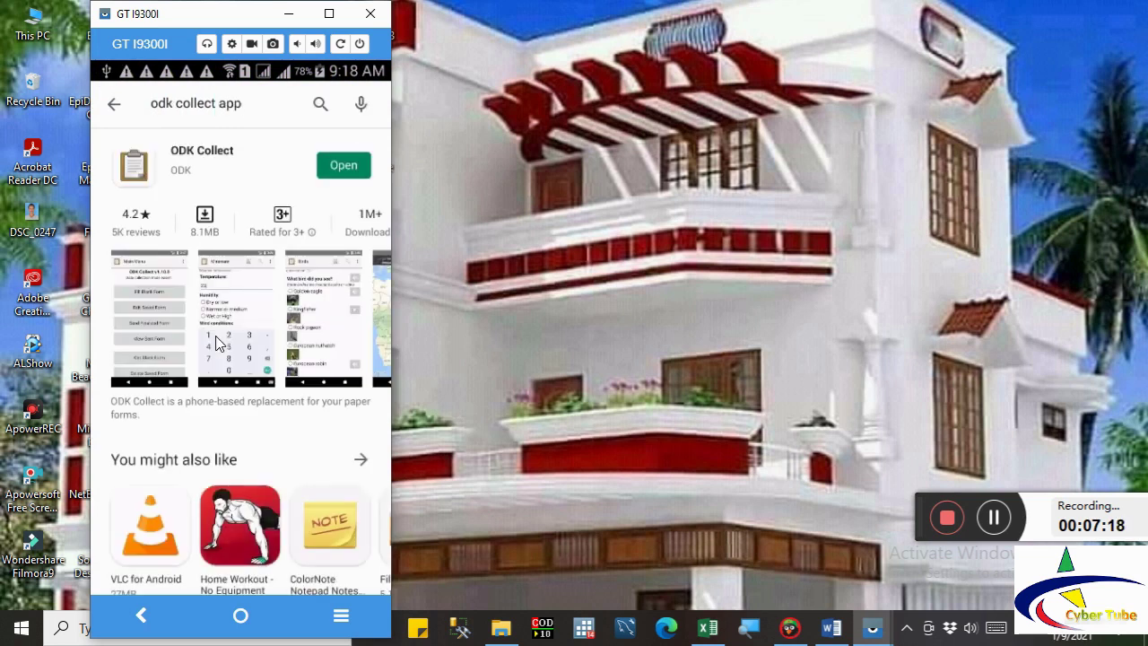
Step: Change the Play search to 'kobocollect', check ODK Collect is installed, then go back
{"action": "left_click", "coordinate": [247, 119]}
{"action": "key", "text": "BackSpace"}
{"action": "key", "text": "BackSpace"}
{"action": "key", "text": "BackSpace"}
{"action": "key", "text": "BackSpace"}
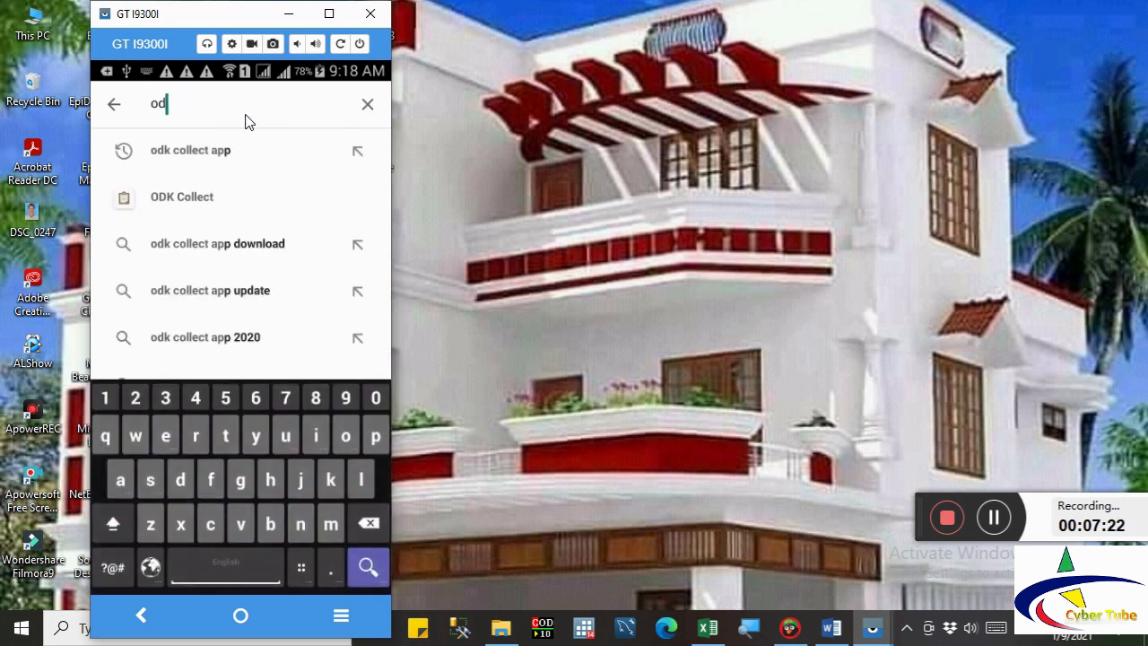
{"action": "key", "text": "BackSpace"}
{"action": "key", "text": "BackSpace"}
{"action": "type", "text": "kob"}
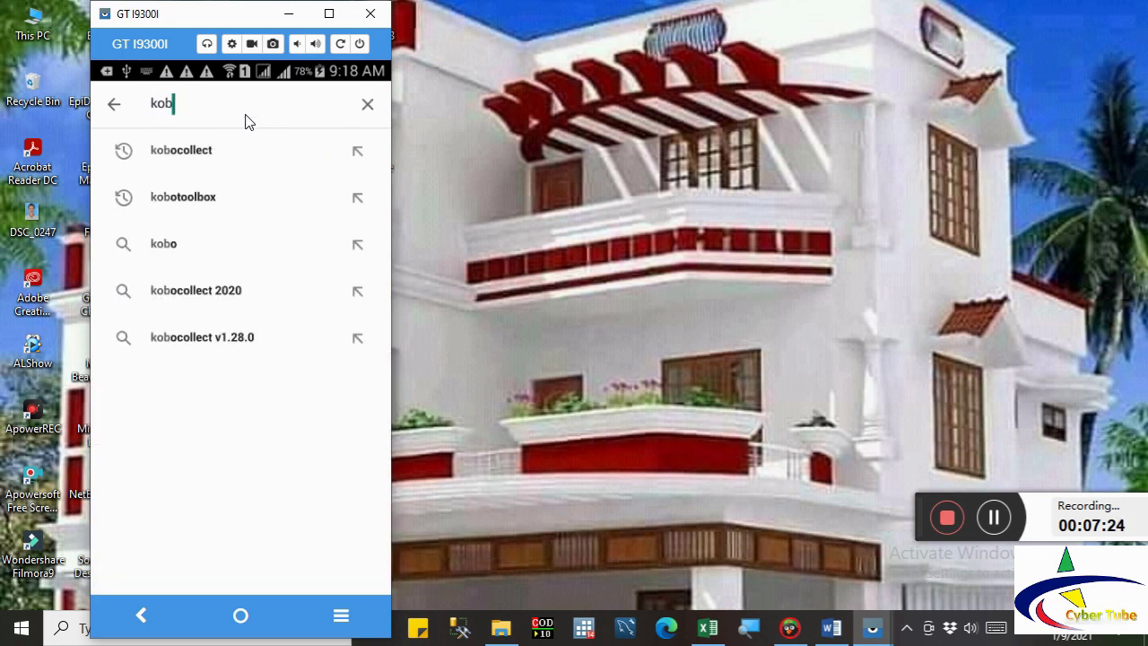
{"action": "left_click", "coordinate": [181, 154]}
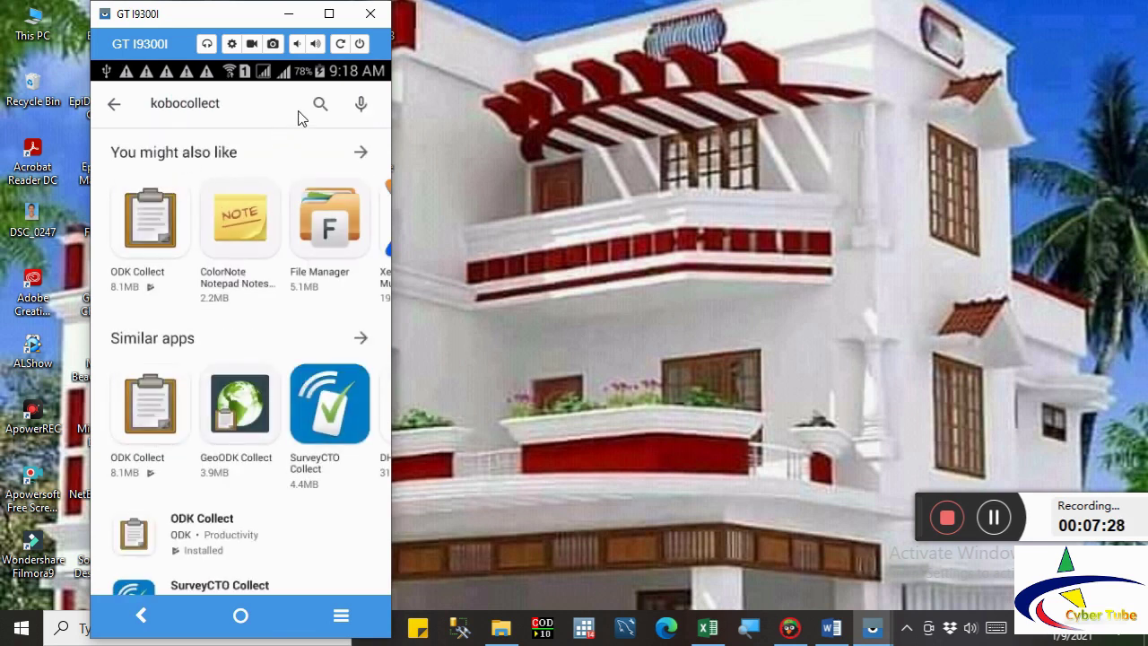
{"action": "left_click", "coordinate": [120, 107]}
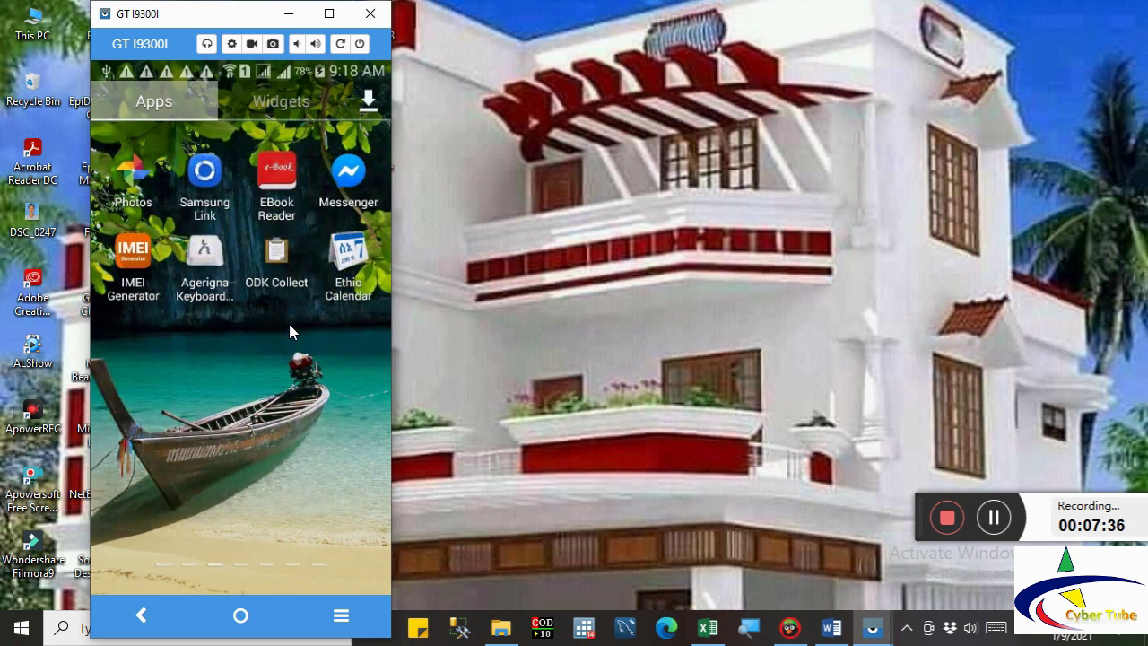
Step: Launch ODK Collect and open General Settings from its options menu
{"action": "left_click", "coordinate": [277, 256]}
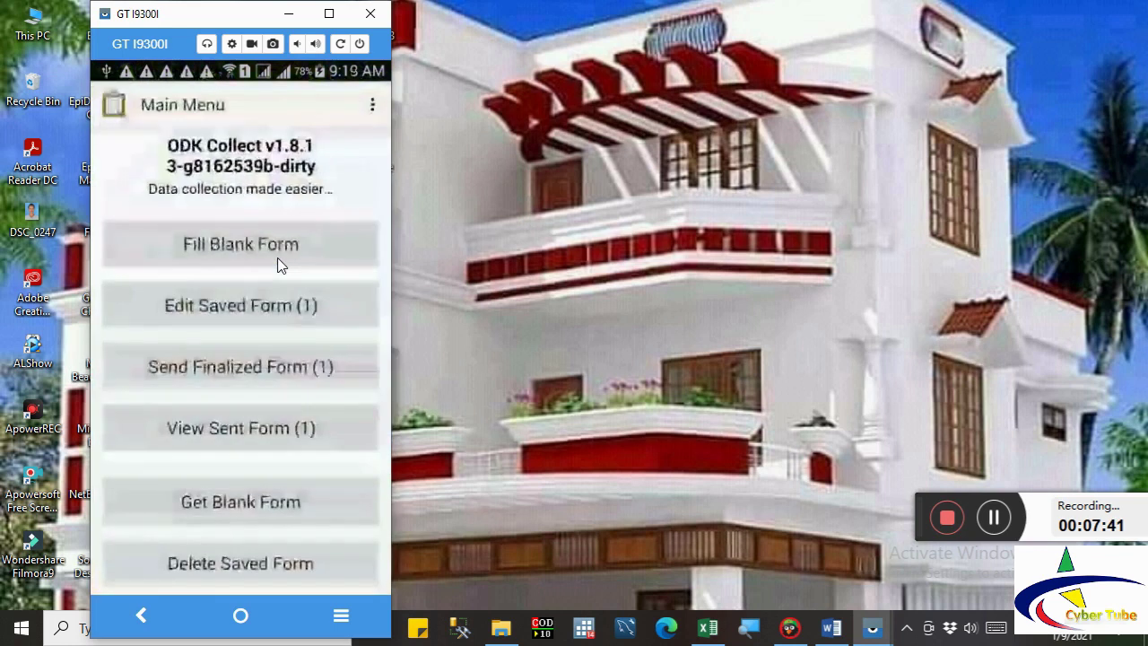
{"action": "left_click", "coordinate": [373, 107]}
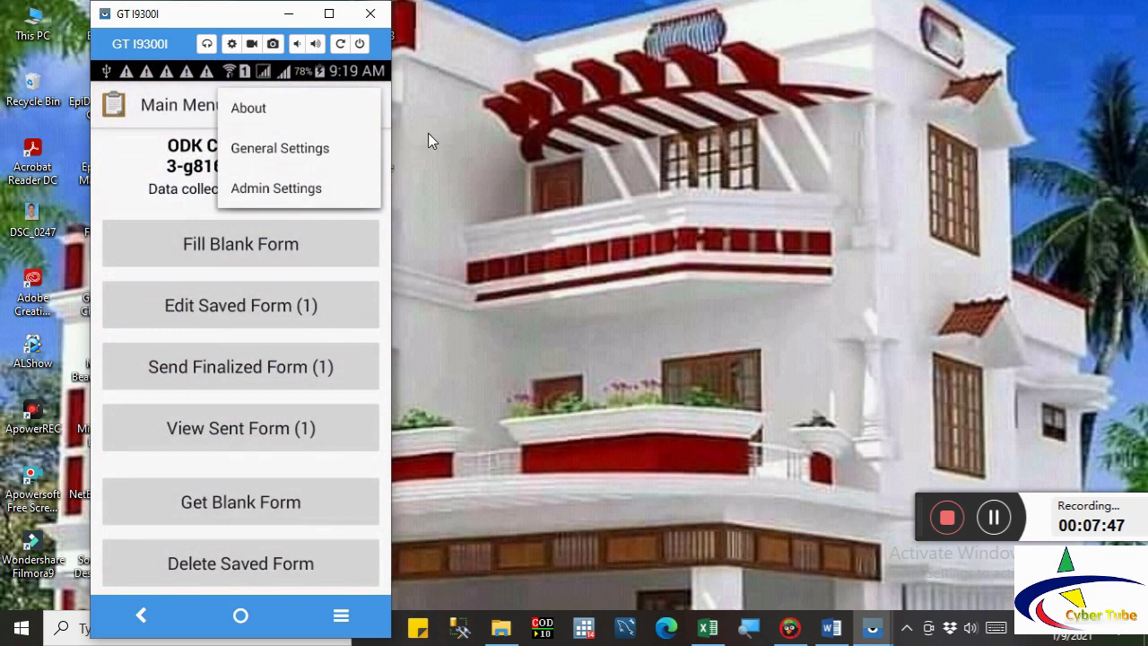
{"action": "left_click", "coordinate": [124, 151]}
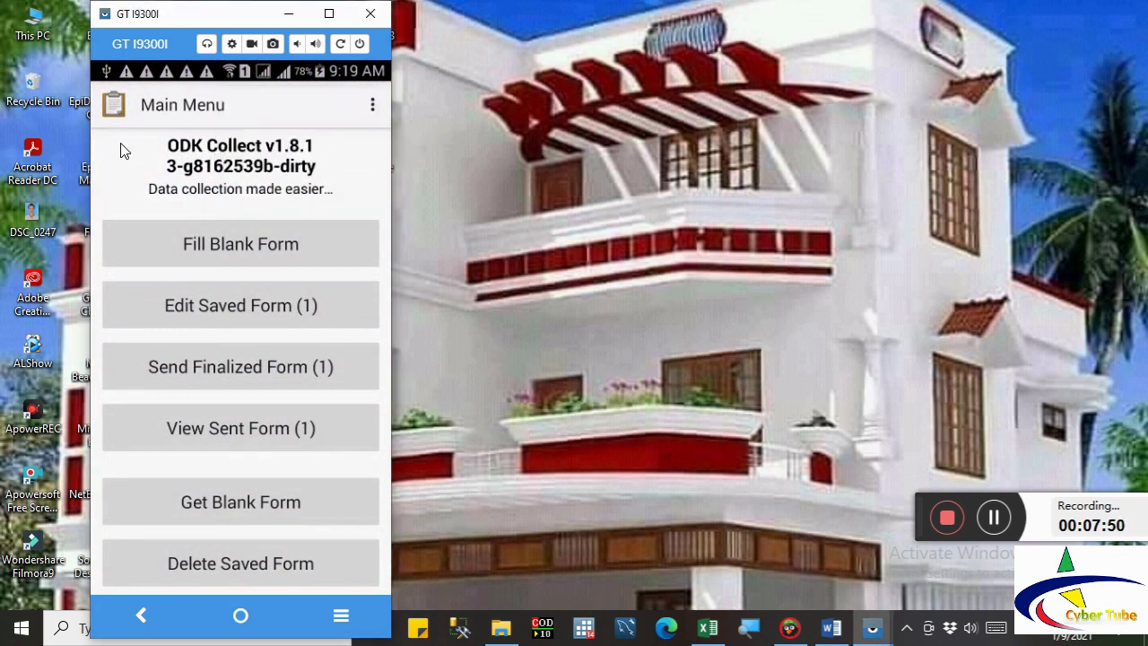
{"action": "left_click", "coordinate": [372, 106]}
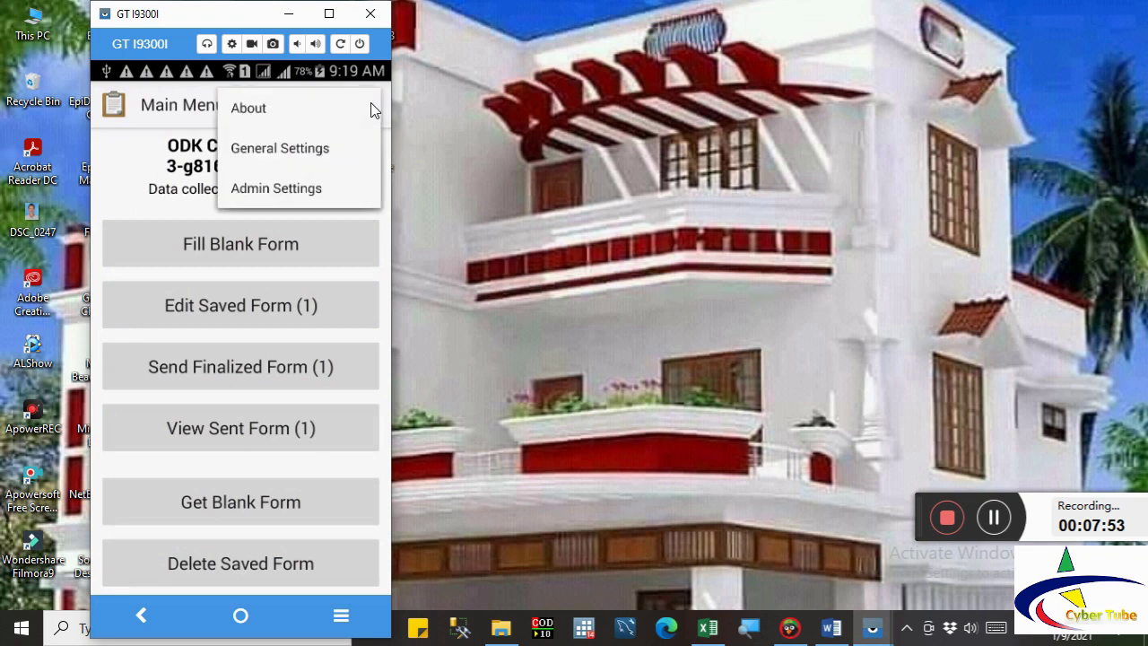
{"action": "left_click", "coordinate": [289, 154]}
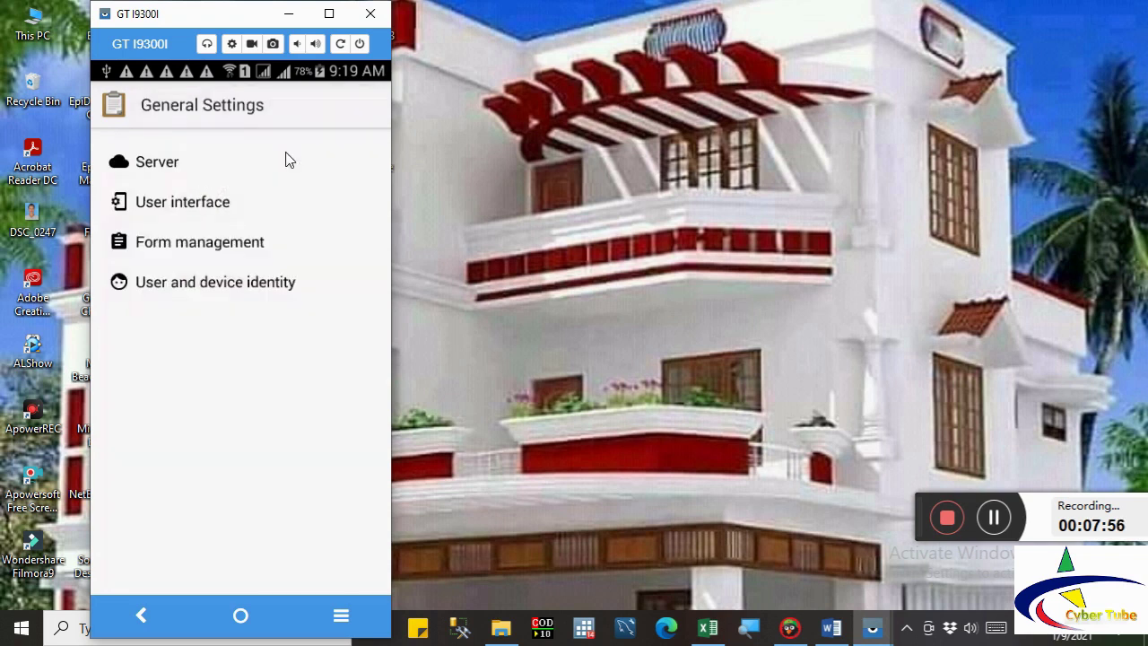
{"action": "left_click", "coordinate": [168, 170]}
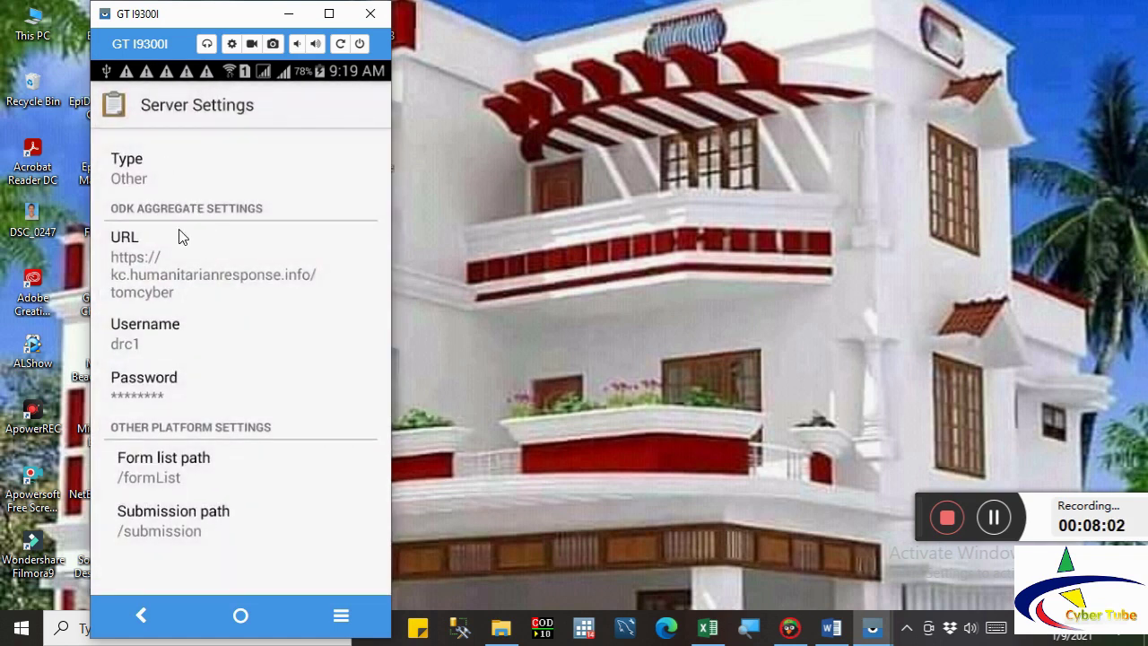
{"action": "left_click", "coordinate": [143, 281]}
{"action": "left_click", "coordinate": [158, 273]}
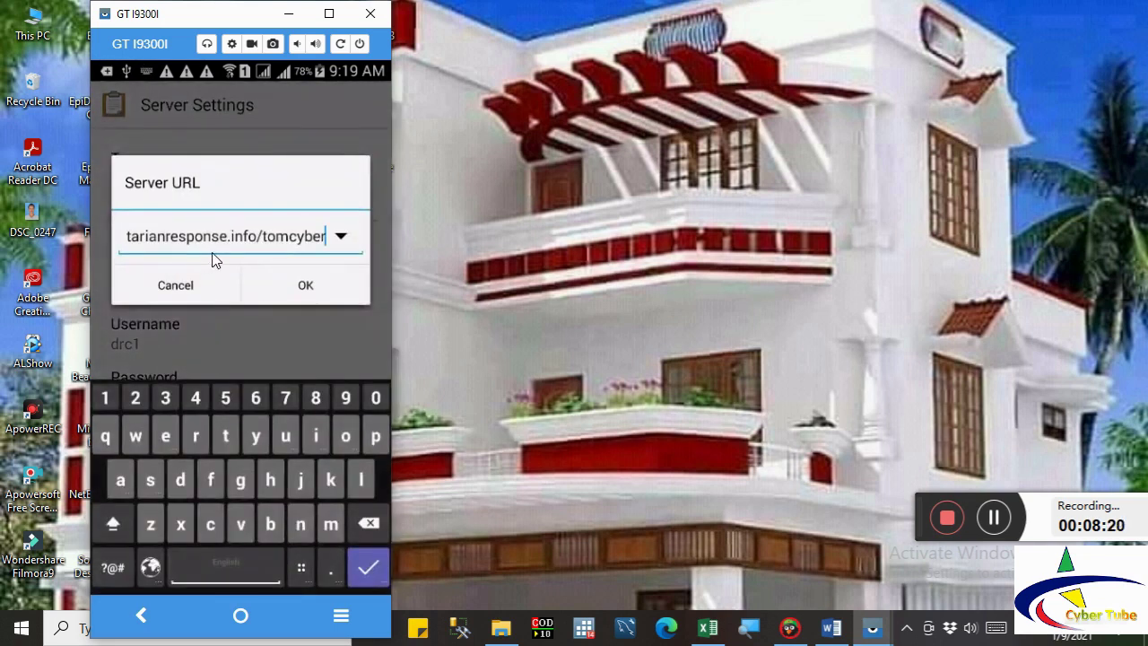
{"action": "key", "text": "Escape"}
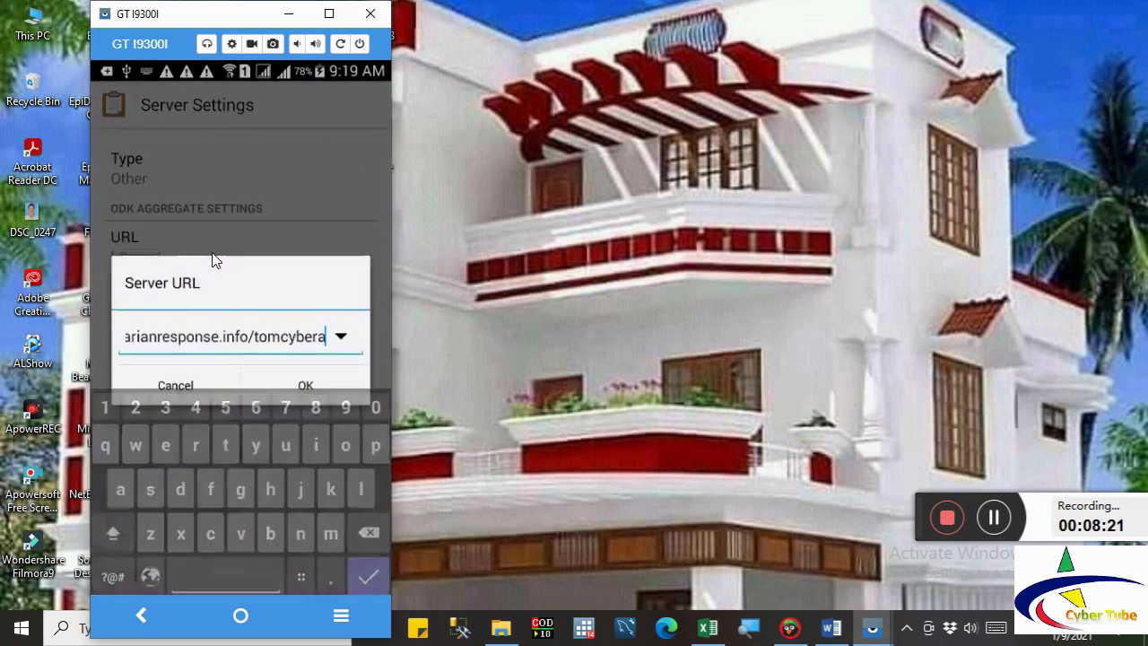
{"action": "key", "text": "Left"}
{"action": "key", "text": "Left"}
{"action": "key", "text": "Left"}
{"action": "key", "text": "Left"}
{"action": "key", "text": "Left"}
{"action": "key", "text": "Left"}
{"action": "key", "text": "BackSpace"}
{"action": "key", "text": "BackSpace"}
{"action": "key", "text": "BackSpace"}
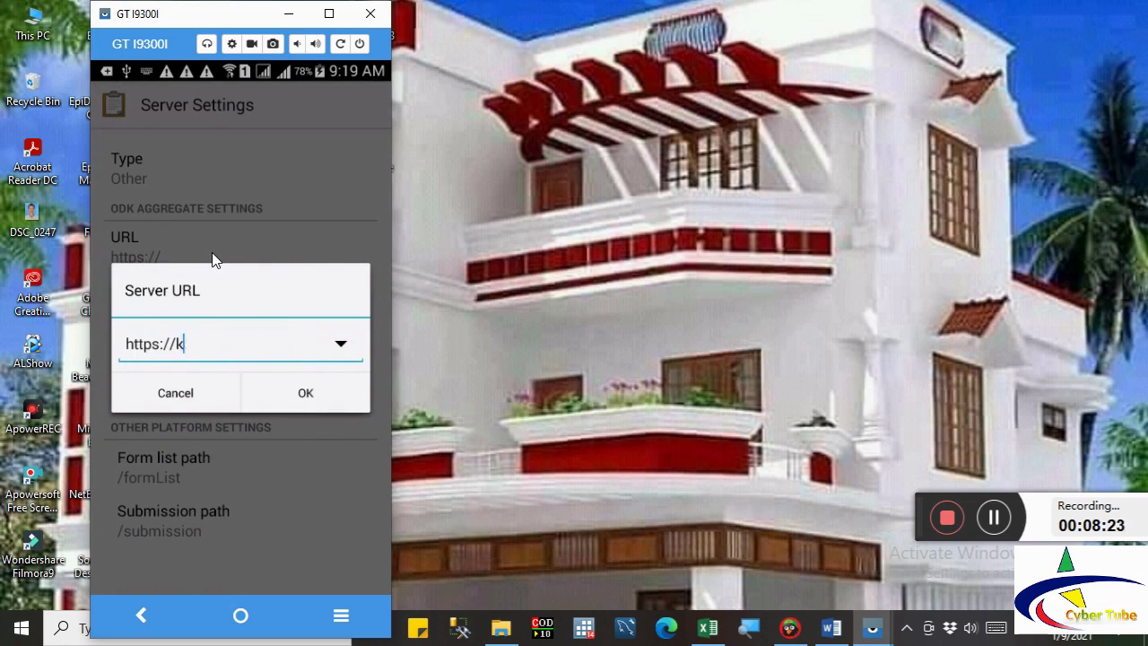
{"action": "key", "text": "BackSpace"}
{"action": "key", "text": "BackSpace"}
{"action": "key", "text": "BackSpace"}
{"action": "type", "text": "https://kc.humanitarianresponse"}
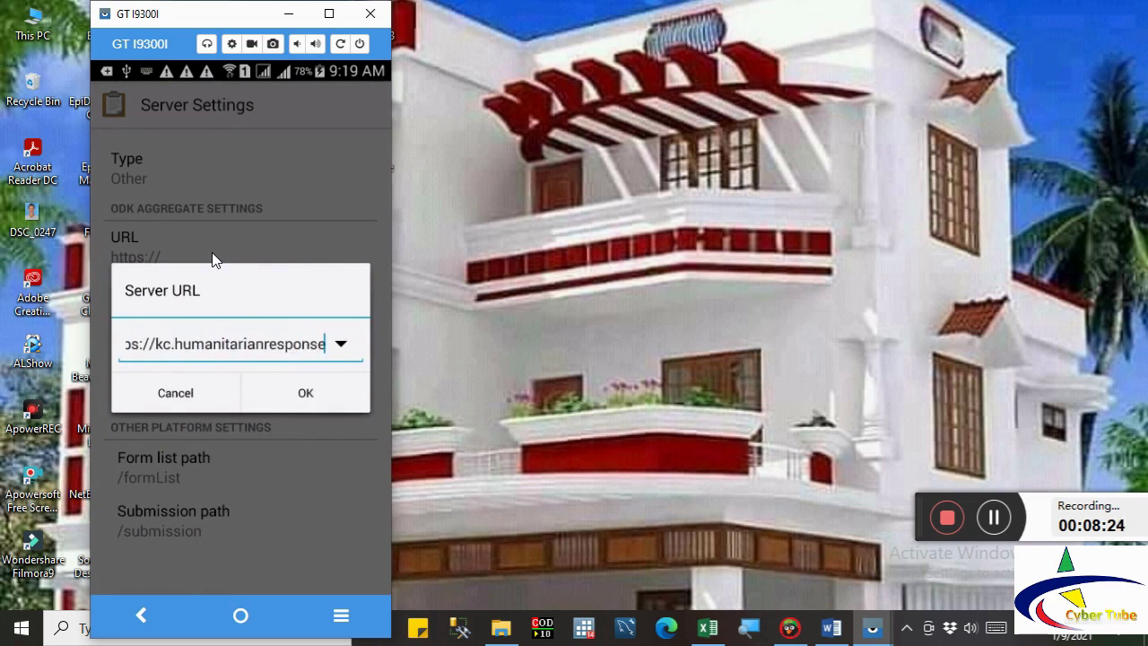
{"action": "type", "text": ".info/"}
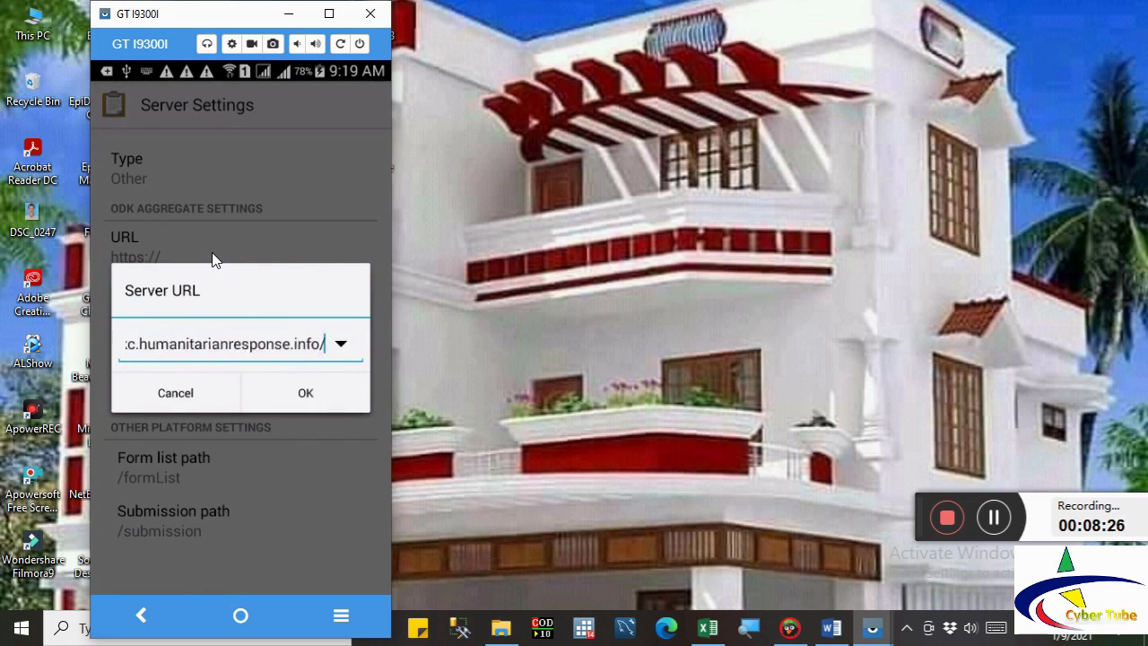
Step: Look up the KoBoToolbox account username, append it to the URL, and confirm
{"action": "left_click", "coordinate": [788, 628]}
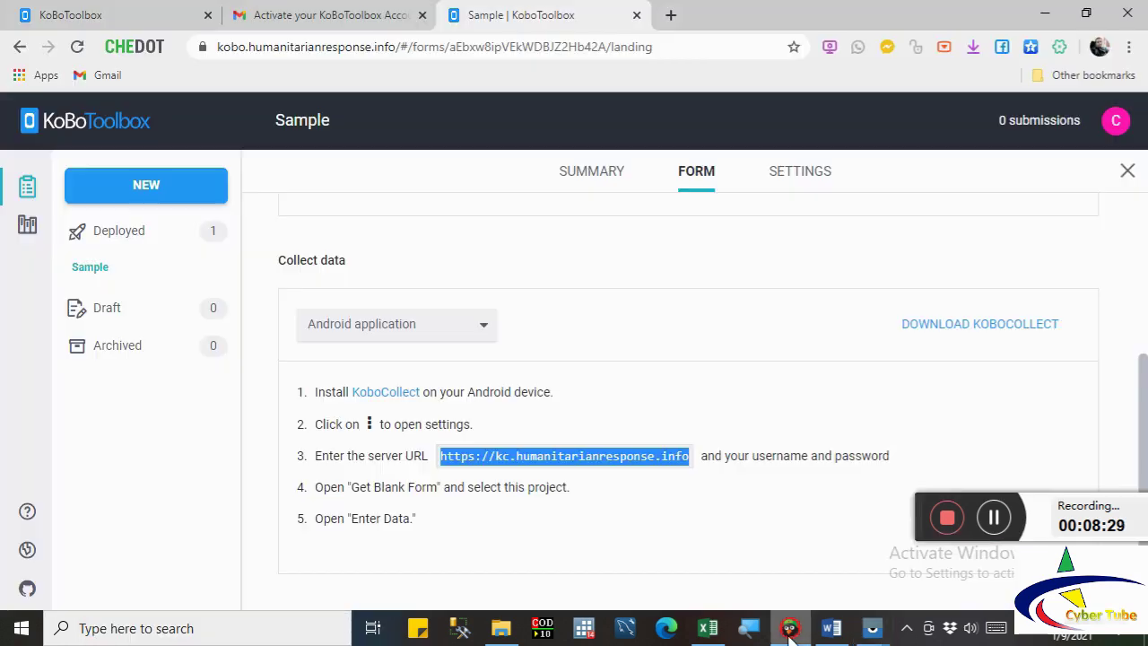
{"action": "left_click", "coordinate": [1115, 123]}
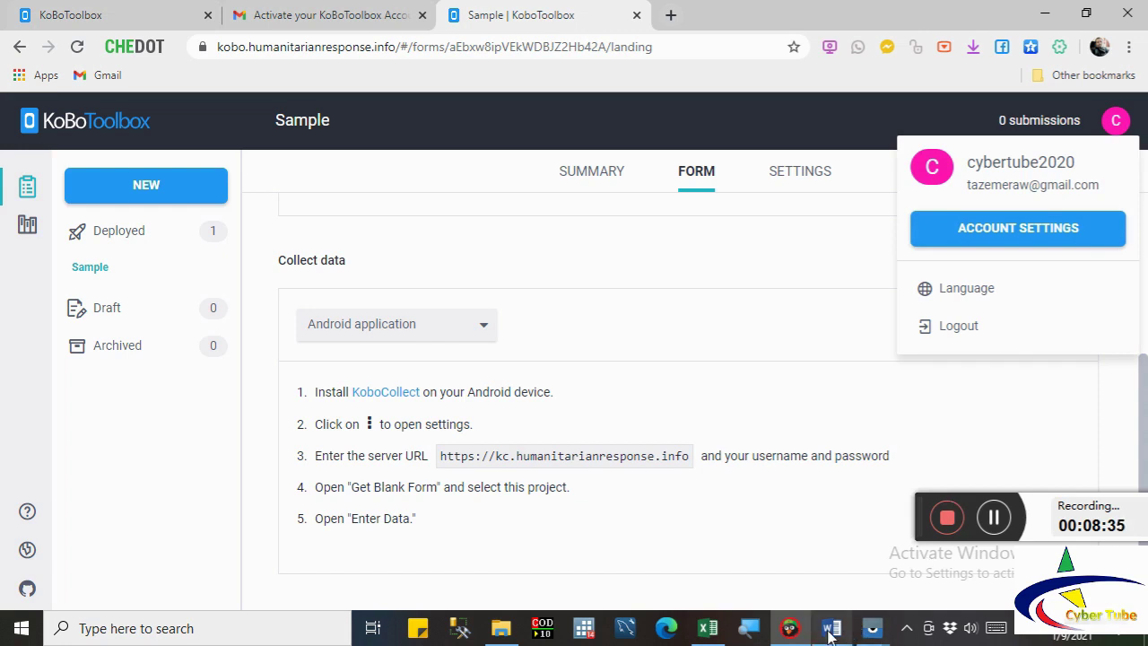
{"action": "left_click", "coordinate": [795, 633]}
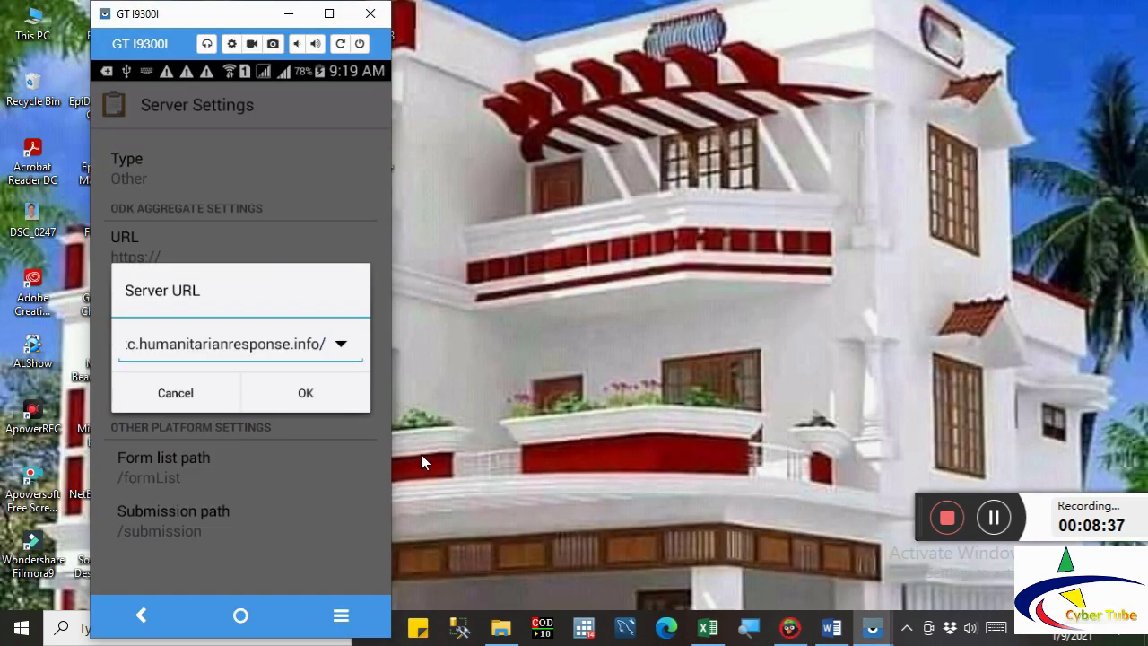
{"action": "type", "text": "cy"}
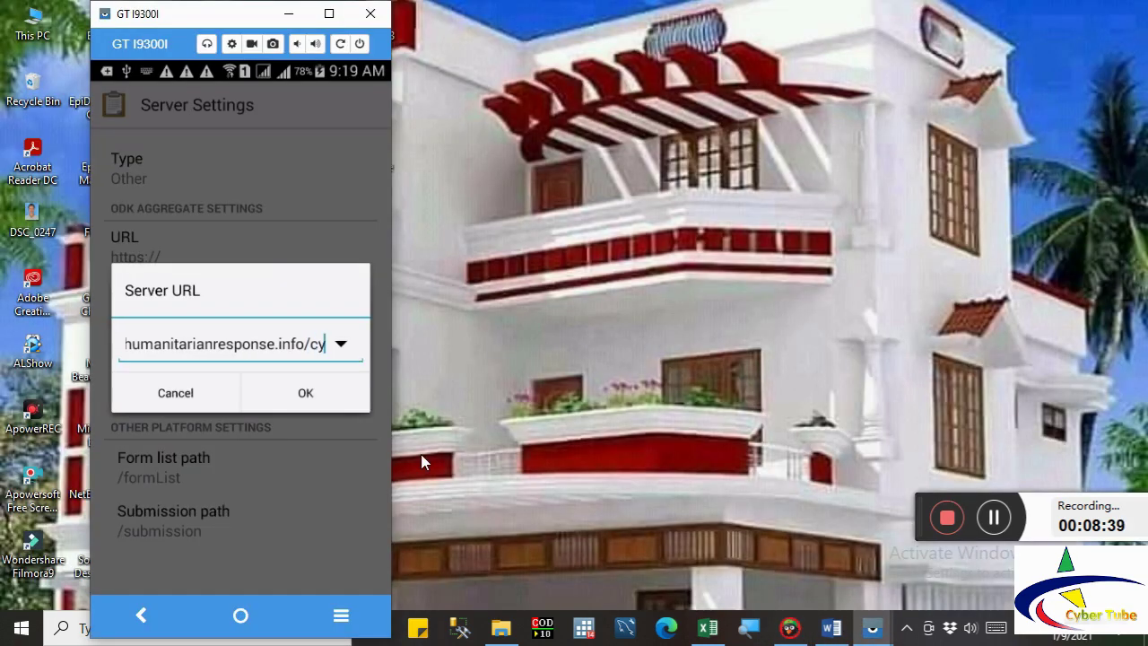
{"action": "type", "text": "bertu"}
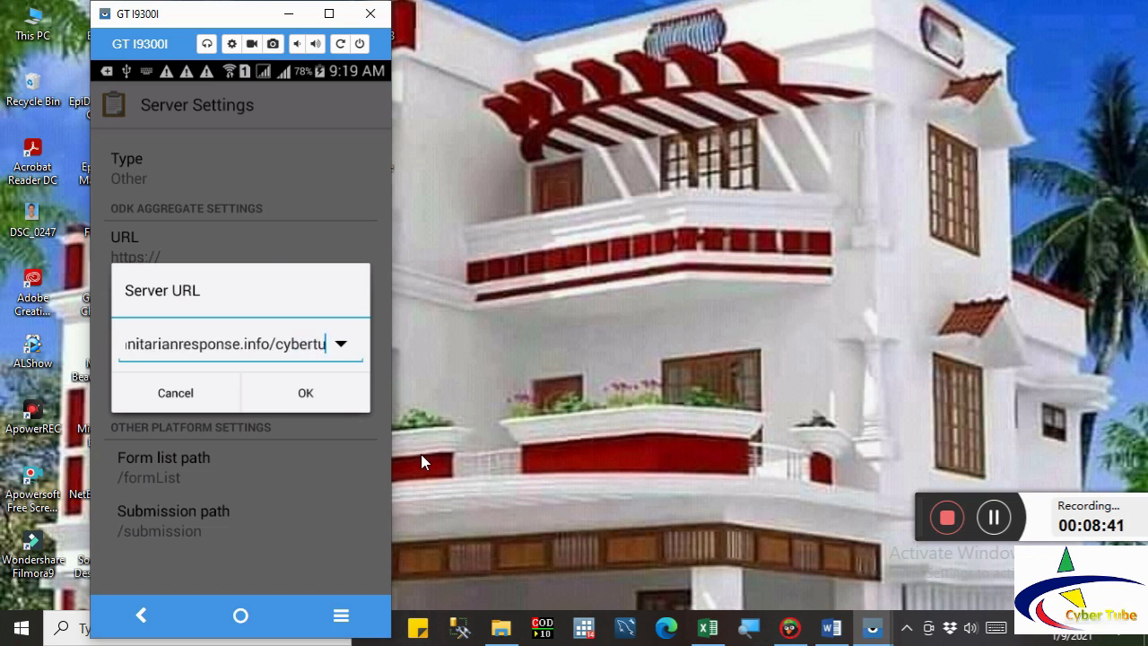
{"action": "type", "text": "be202"}
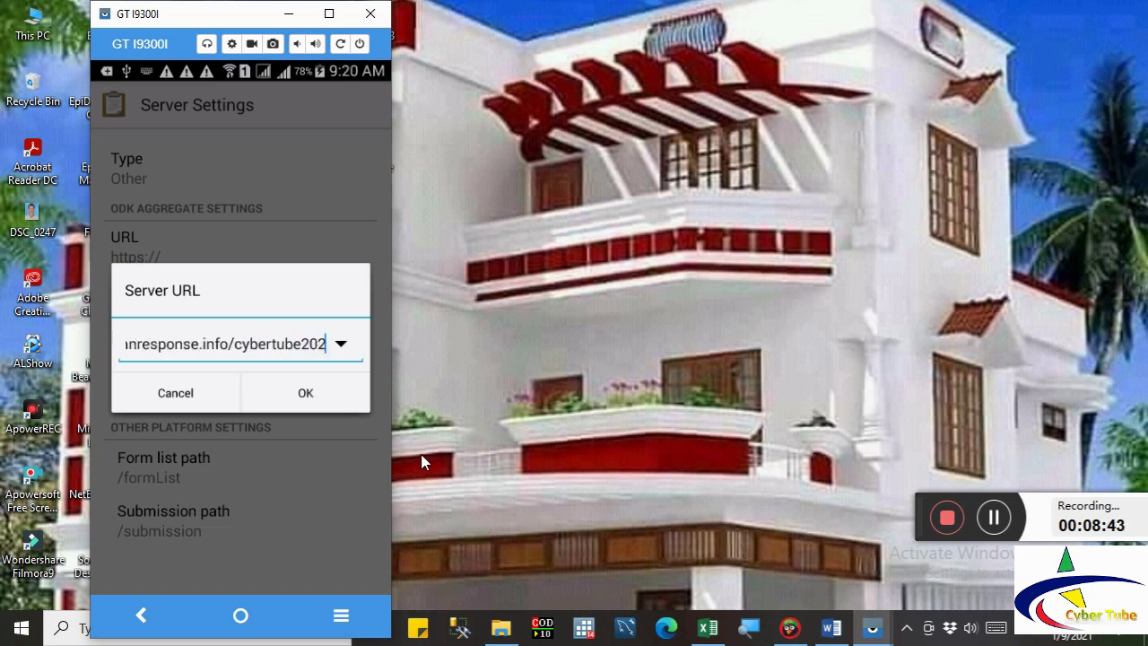
{"action": "type", "text": "0"}
{"action": "left_click", "coordinate": [294, 394]}
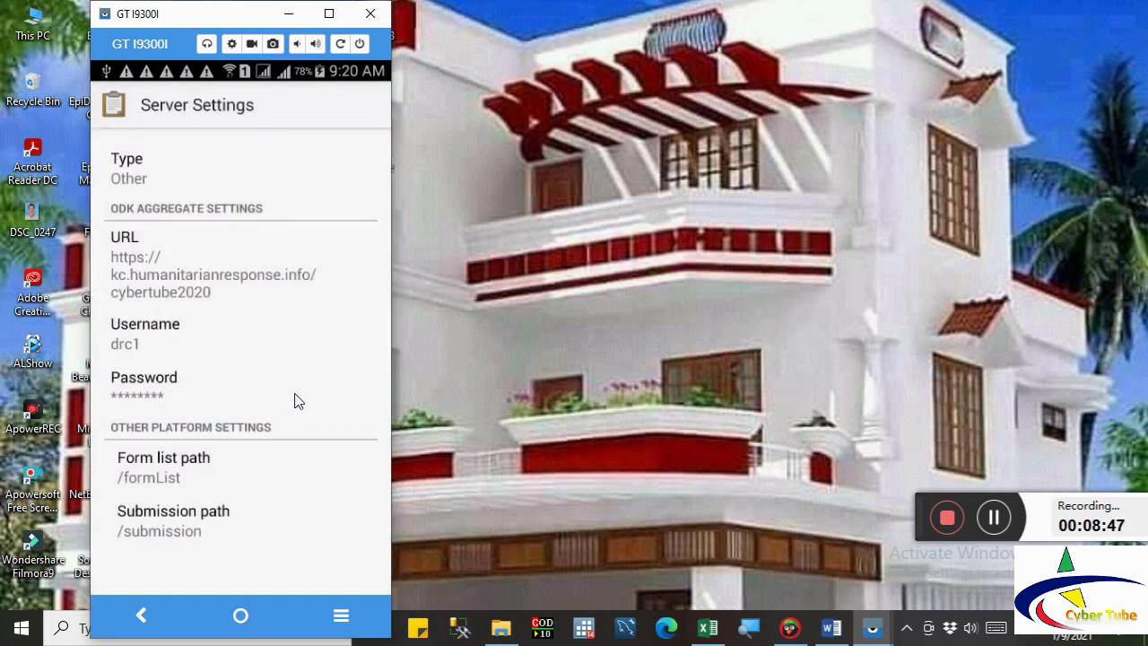
Step: Back at the Main Menu, download the Sample blank form and acknowledge the successful result
{"action": "left_click", "coordinate": [135, 100]}
{"action": "left_click", "coordinate": [134, 100]}
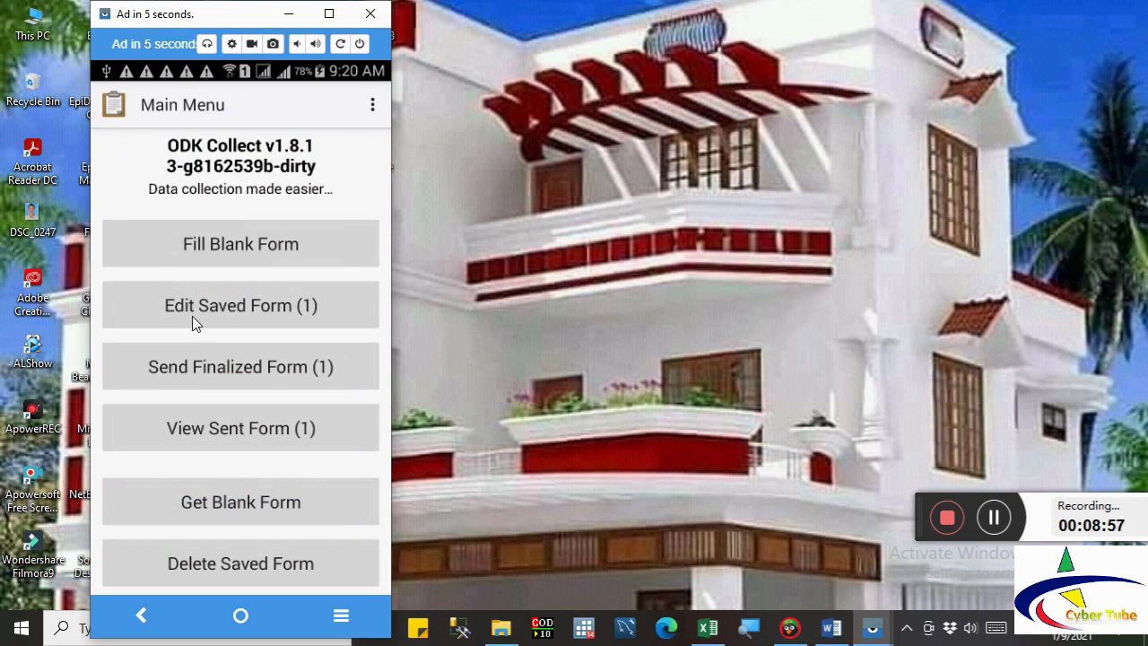
{"action": "left_click", "coordinate": [230, 505]}
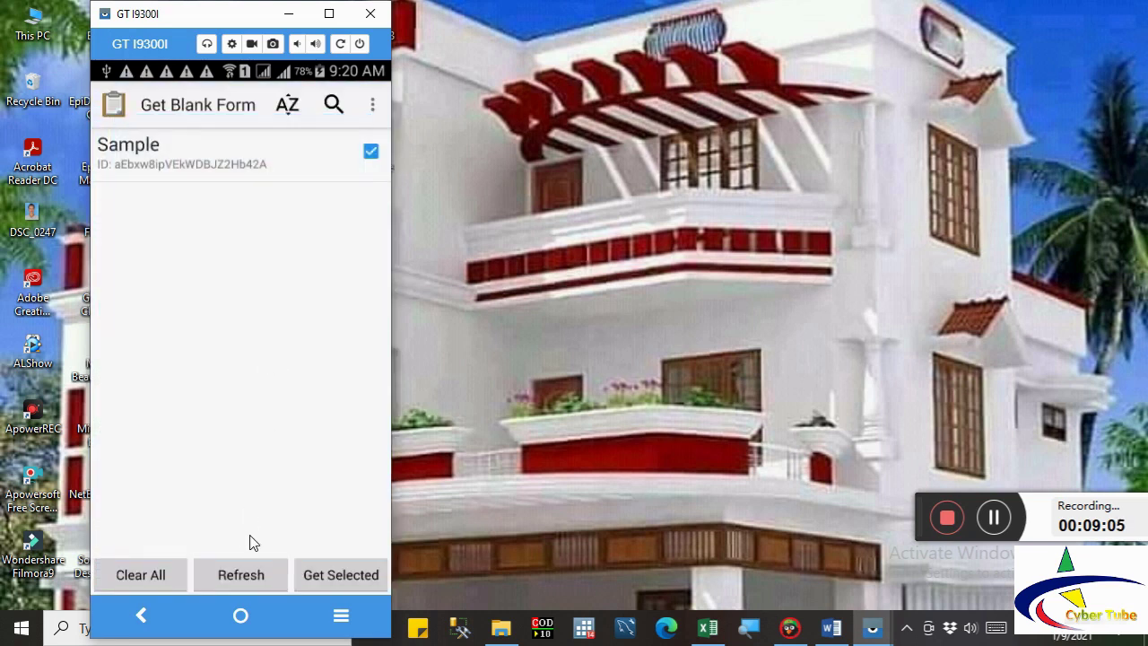
{"action": "left_click", "coordinate": [339, 577]}
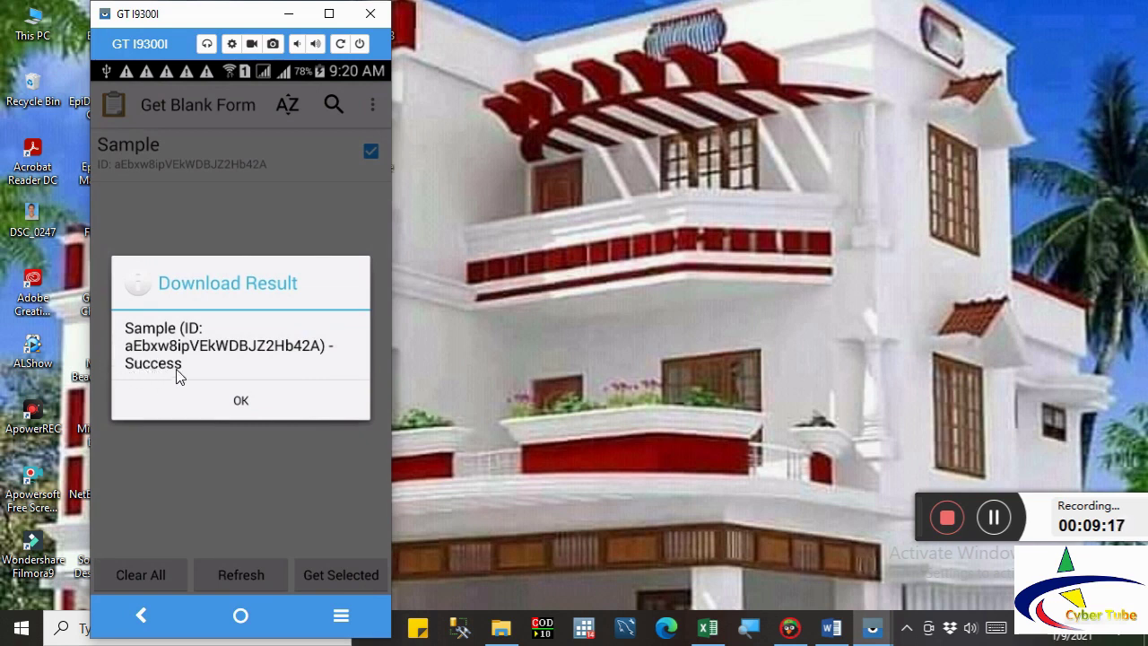
{"action": "left_click", "coordinate": [241, 400]}
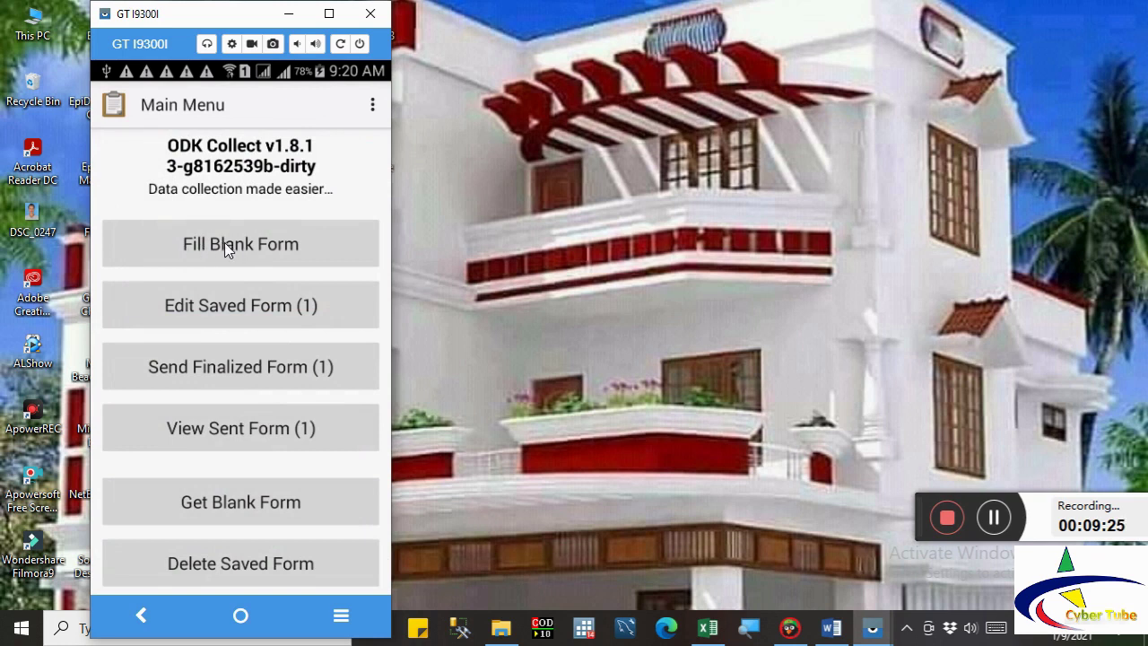
Step: Open the Sample form for filling and switch its language from Amharic to English
{"action": "left_click", "coordinate": [229, 250]}
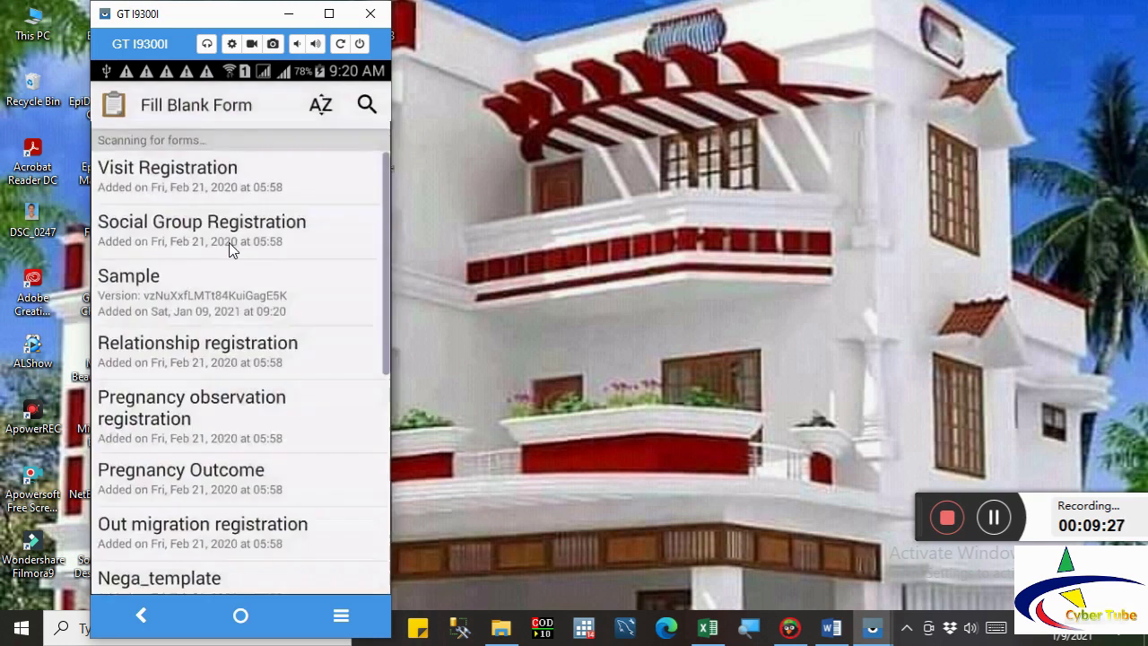
{"action": "left_click", "coordinate": [134, 282]}
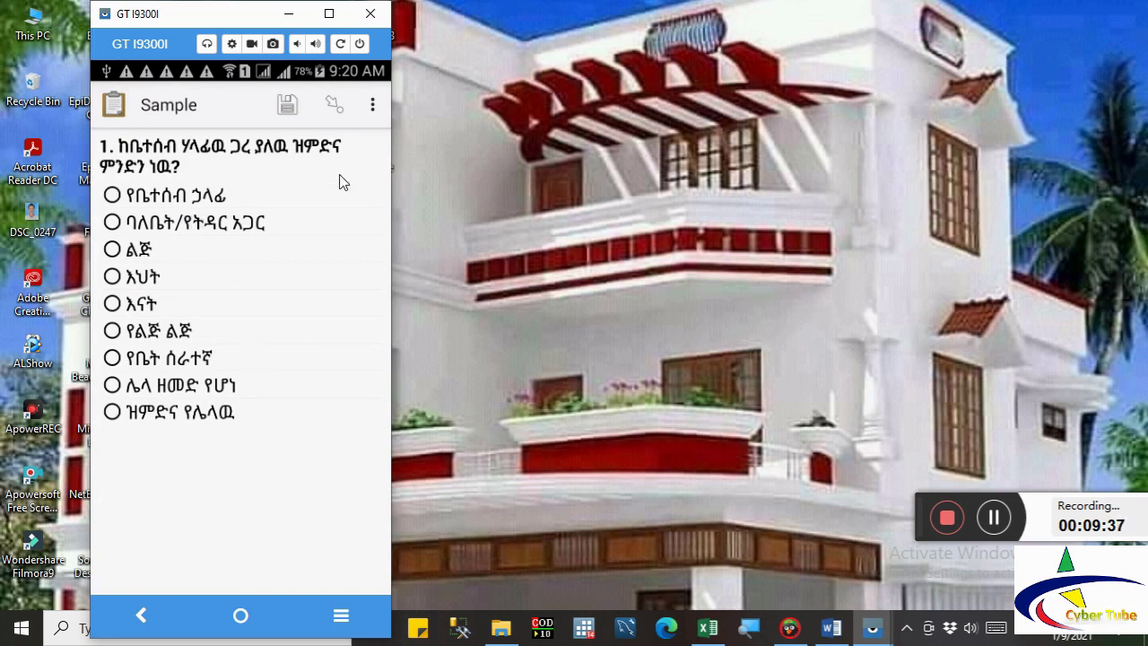
{"action": "left_click", "coordinate": [373, 107]}
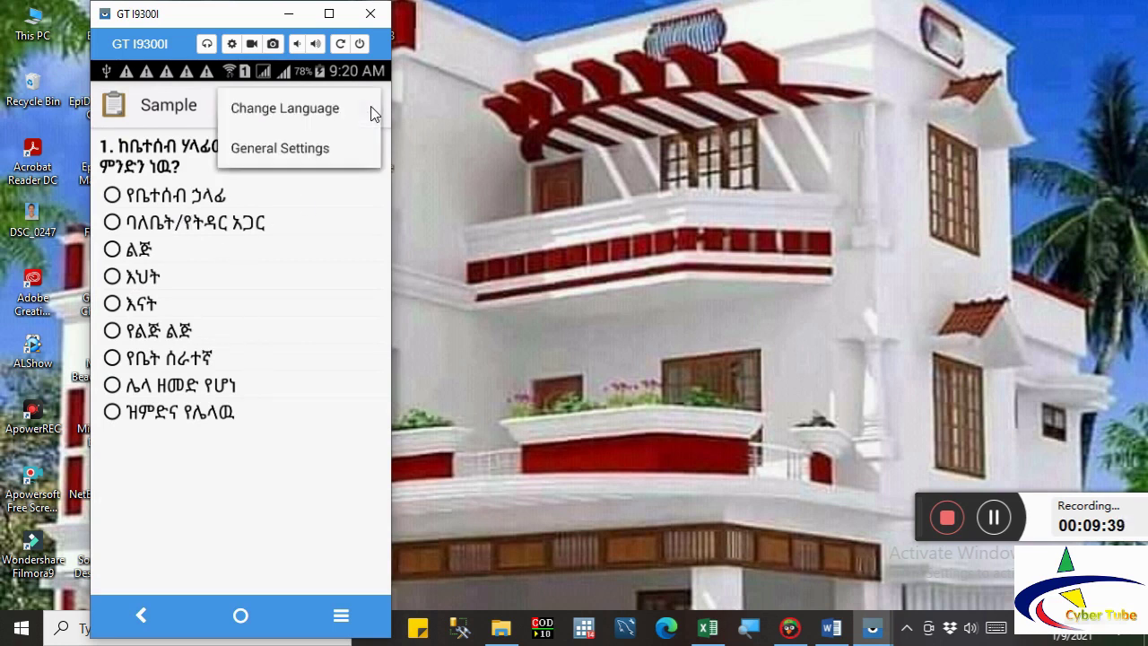
{"action": "left_click", "coordinate": [291, 109]}
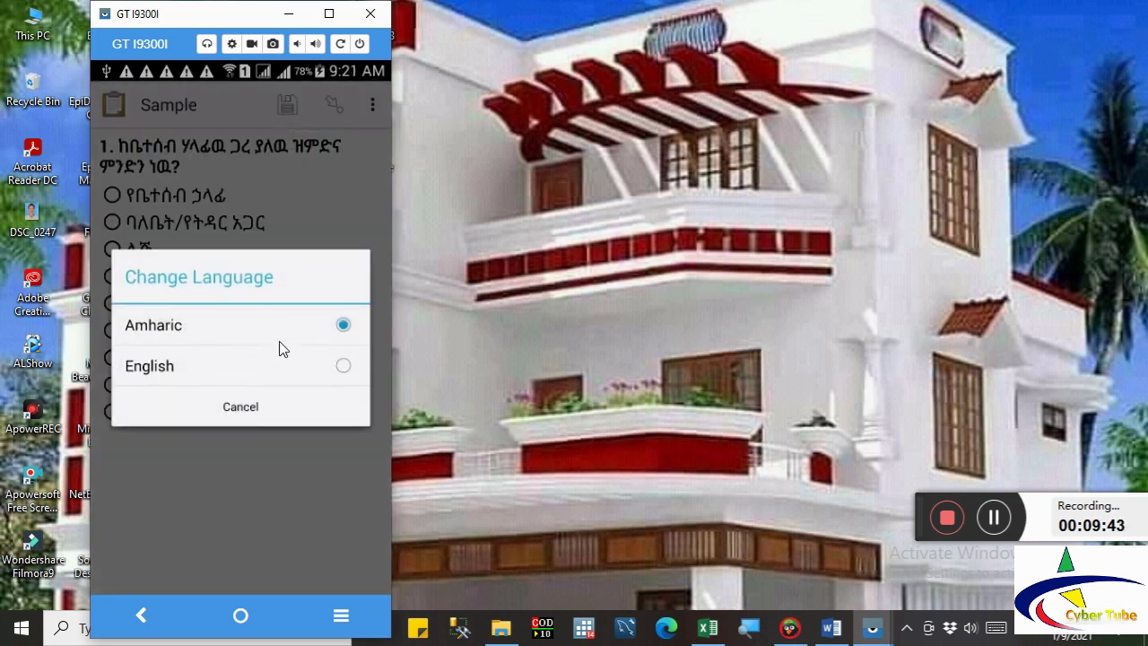
{"action": "left_click", "coordinate": [343, 367]}
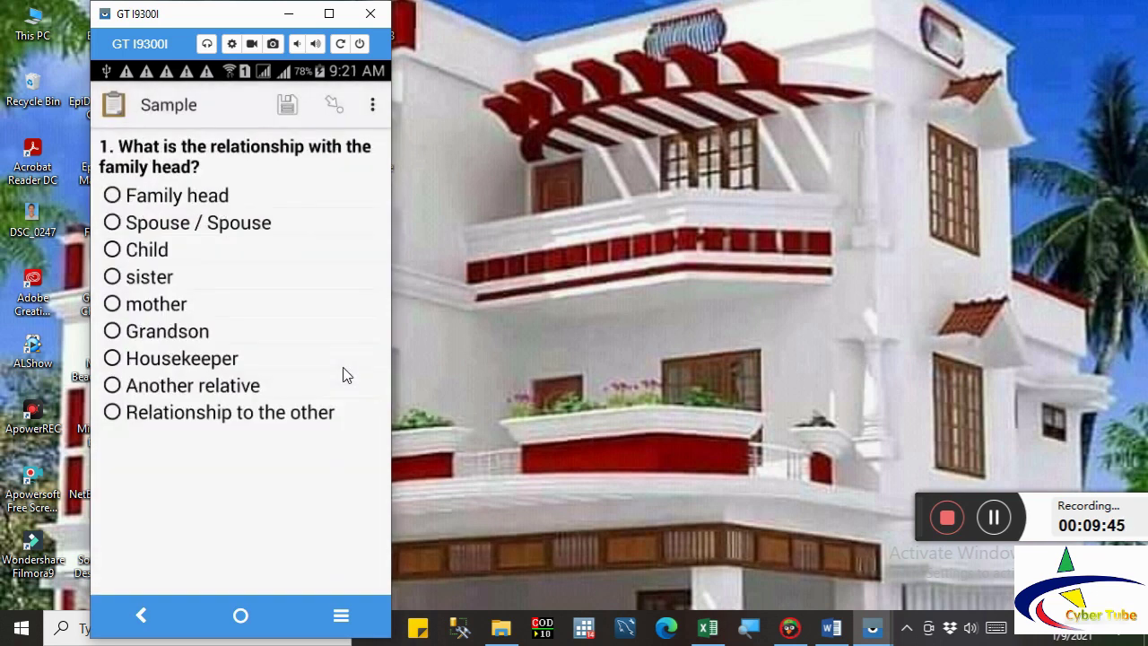
Step: Use Change Language to set the Sample form back to Amharic
{"action": "left_click", "coordinate": [374, 111]}
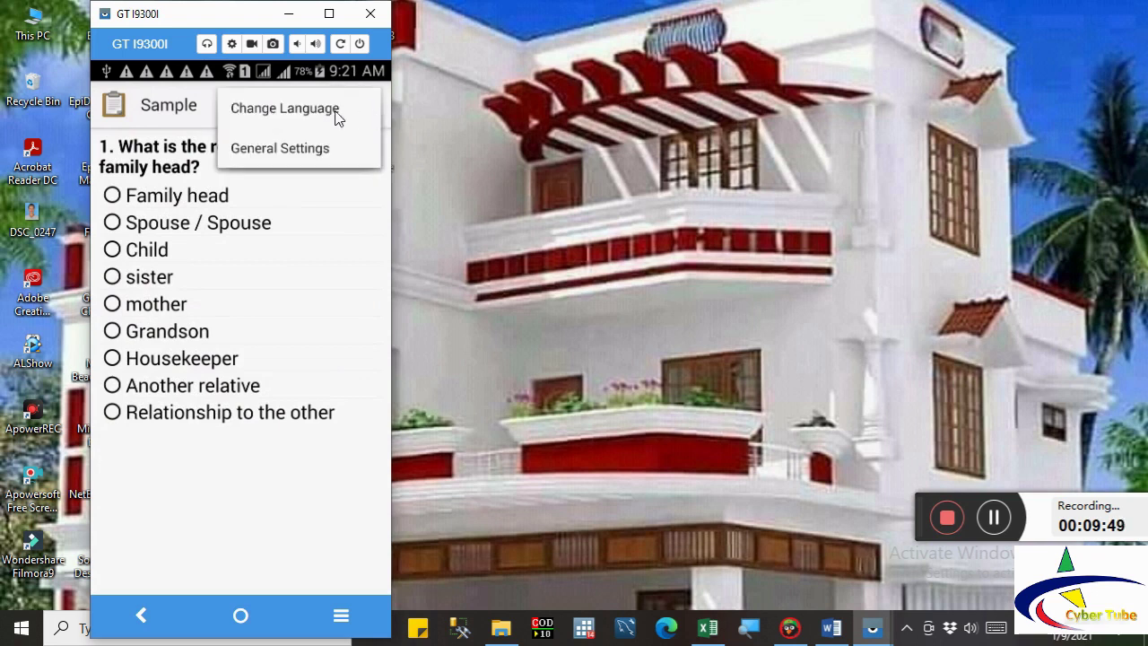
{"action": "left_click", "coordinate": [335, 111]}
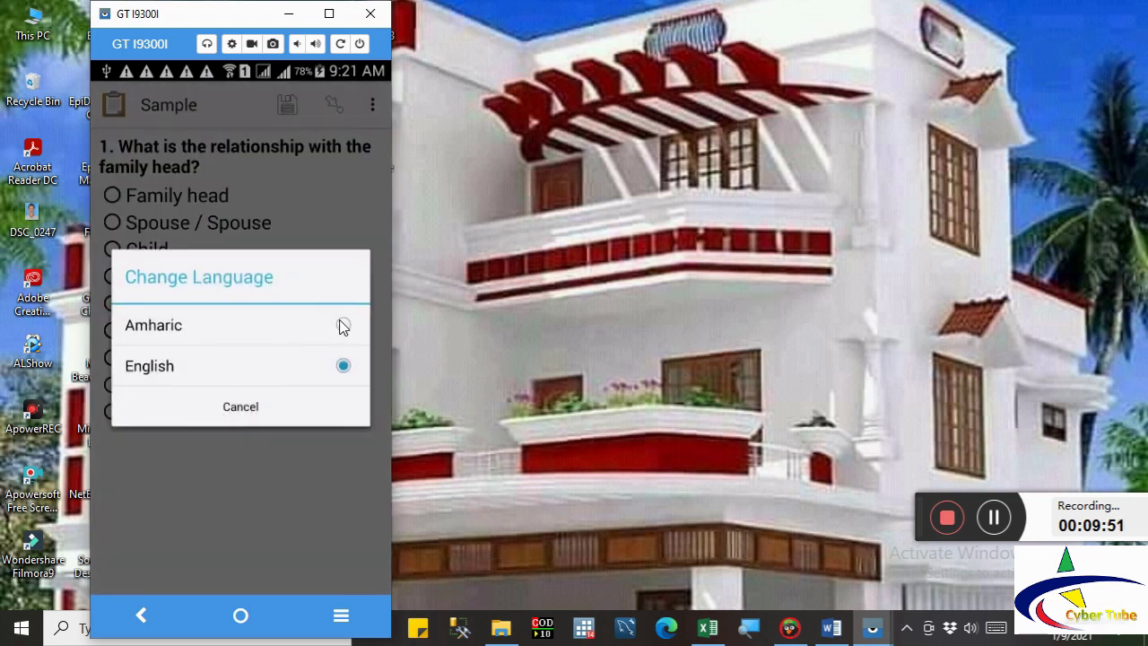
{"action": "left_click", "coordinate": [340, 327]}
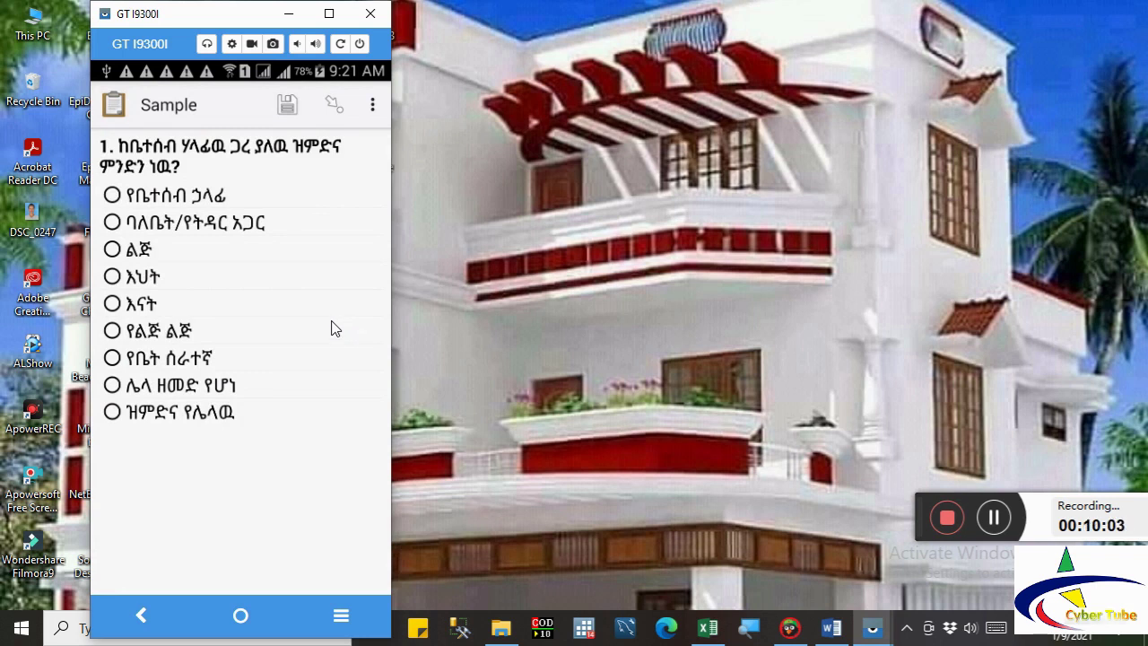
Step: Move past question 1 and answer question 2 with 40
{"action": "key", "text": "ctrl+m"}
{"action": "key", "text": "Escape"}
{"action": "left_click", "coordinate": [331, 328]}
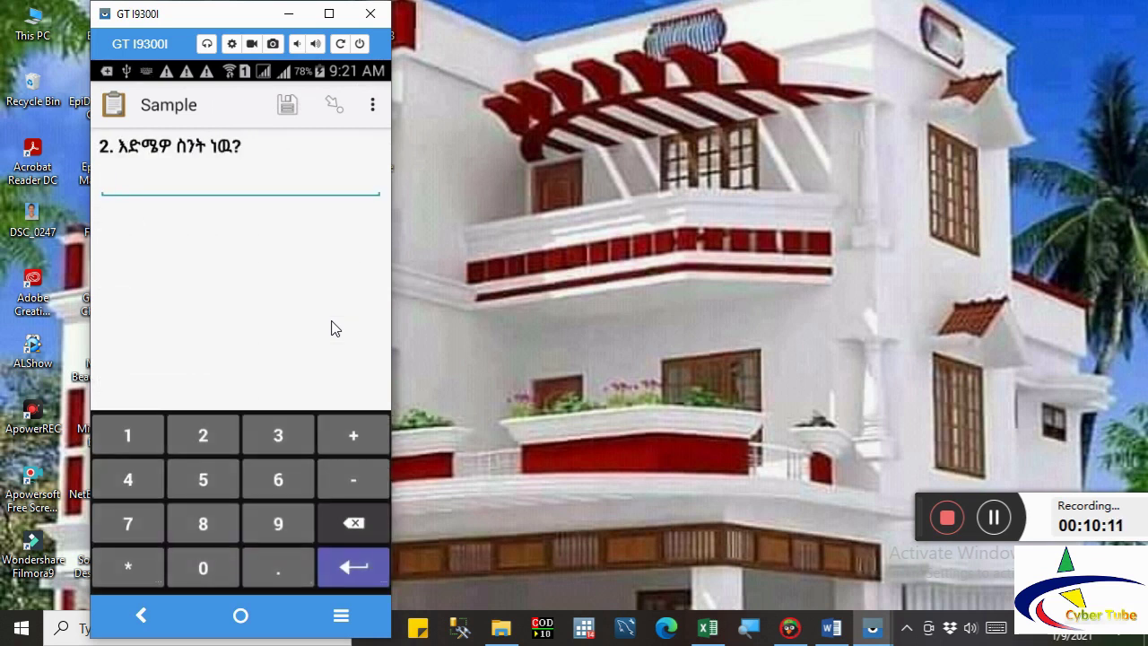
{"action": "type", "text": "40"}
{"action": "key", "text": "Return"}
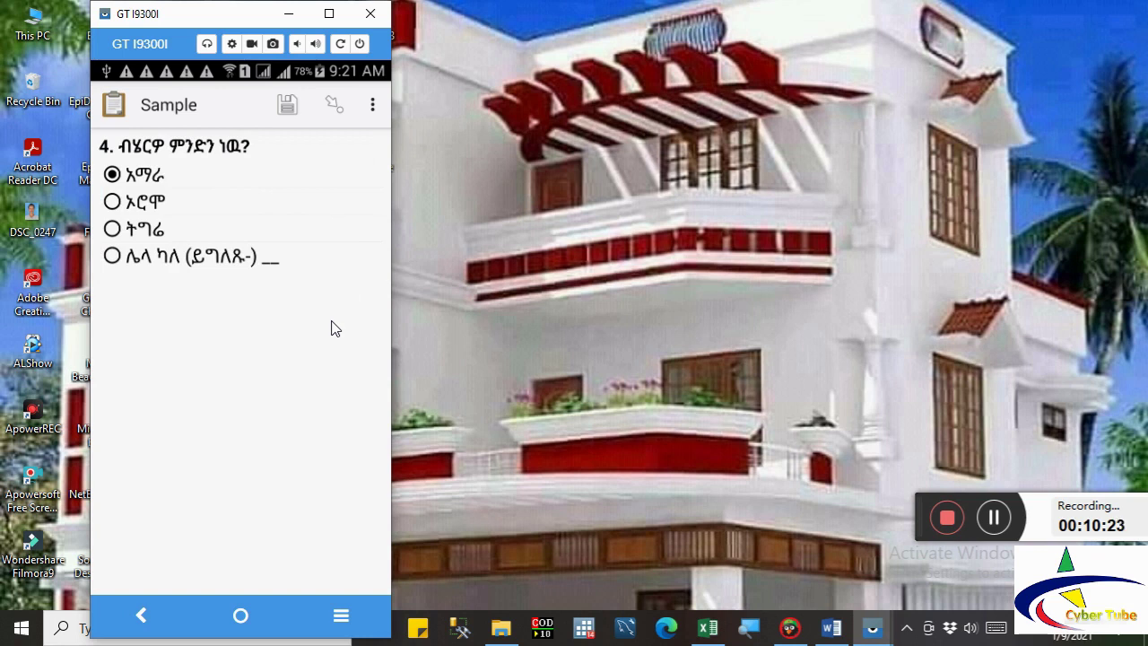
Step: Pick answers for questions 3–5, choosing grade 11-12 for education
{"action": "key", "text": "Right"}
{"action": "key", "text": "Left"}
{"action": "key", "text": "Down"}
{"action": "key", "text": "Down"}
{"action": "key", "text": "Down"}
{"action": "key", "text": "Return"}
{"action": "key", "text": "Right"}
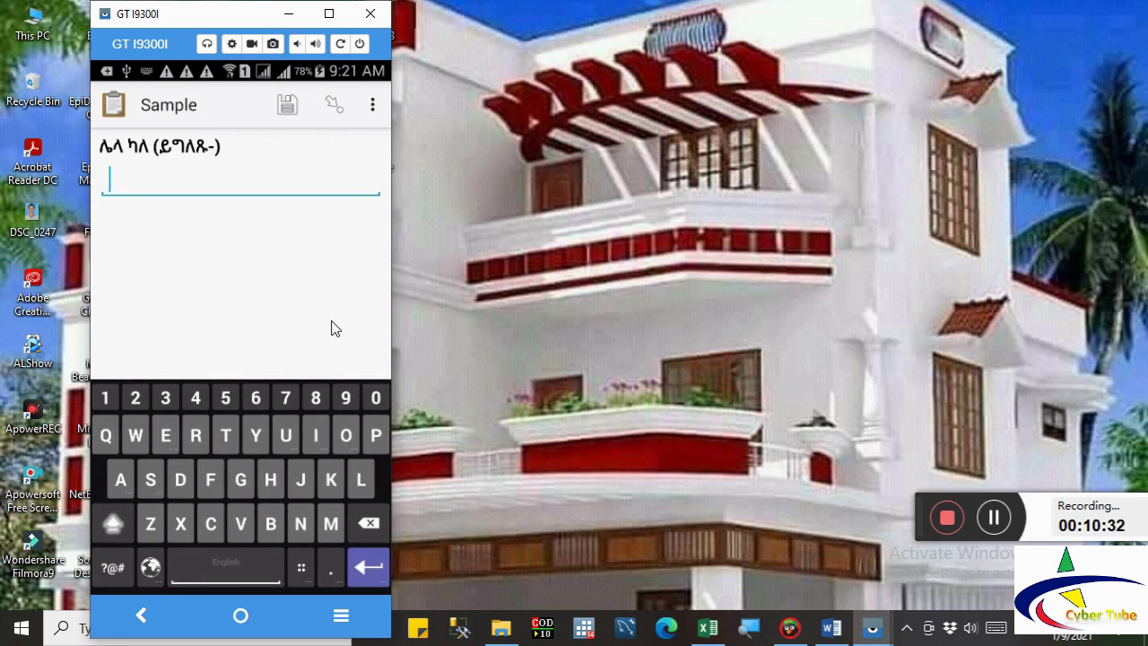
{"action": "key", "text": "Left"}
{"action": "key", "text": "Up"}
{"action": "key", "text": "Up"}
{"action": "key", "text": "Up"}
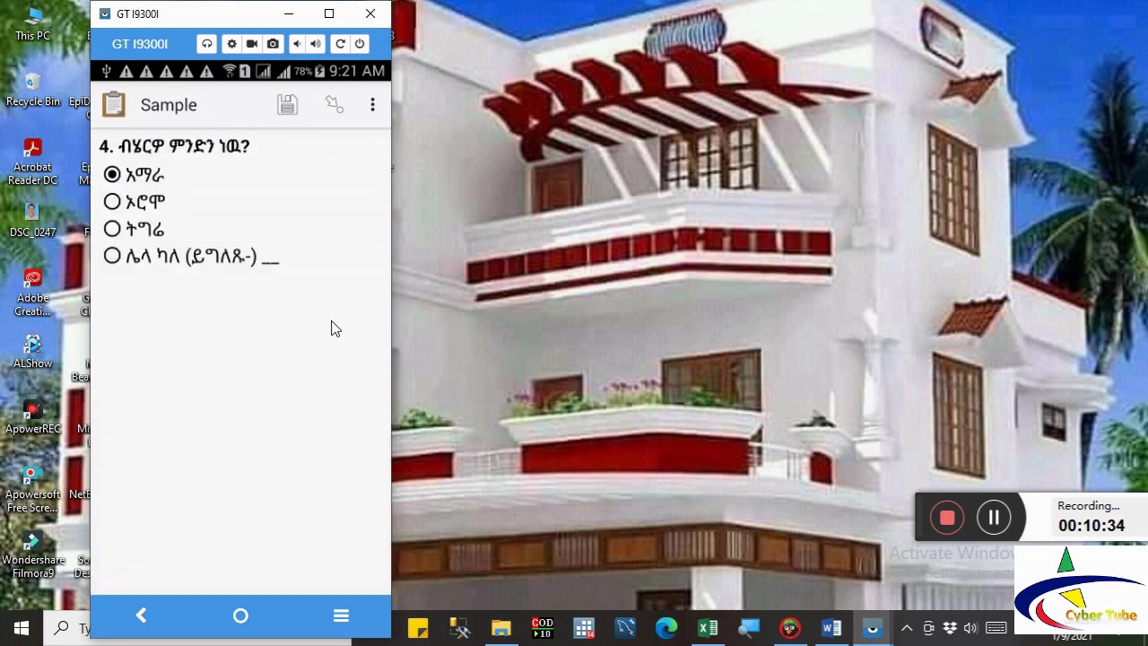
{"action": "key", "text": "Right"}
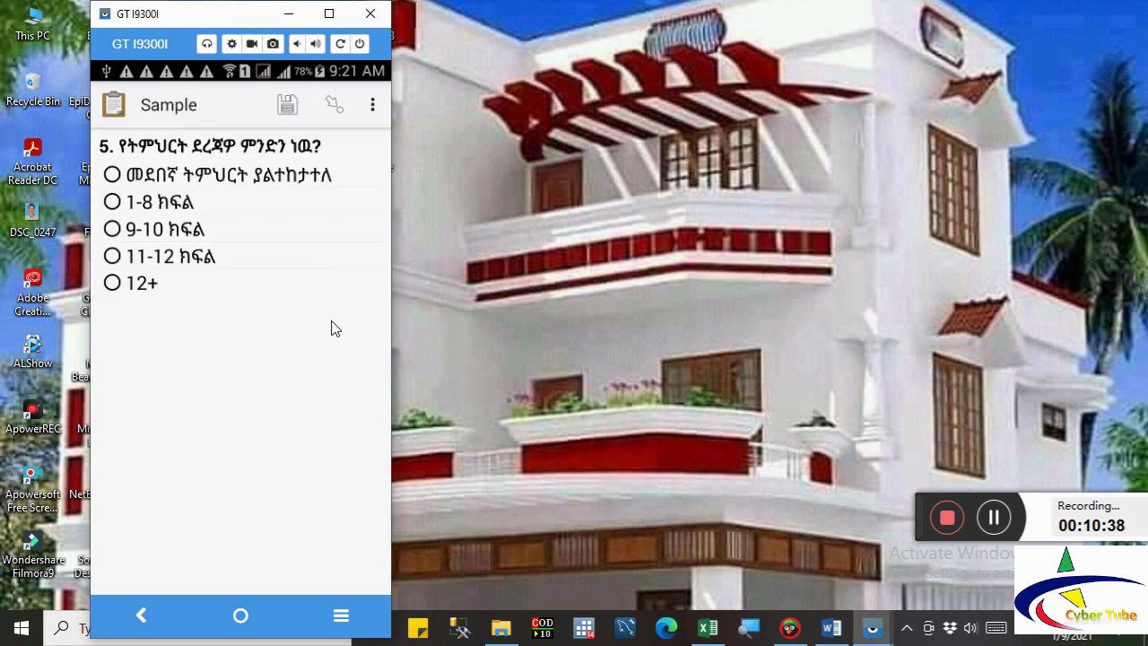
{"action": "key", "text": "Down"}
{"action": "key", "text": "Down"}
{"action": "key", "text": "Down"}
{"action": "key", "text": "Down"}
{"action": "key", "text": "Right"}
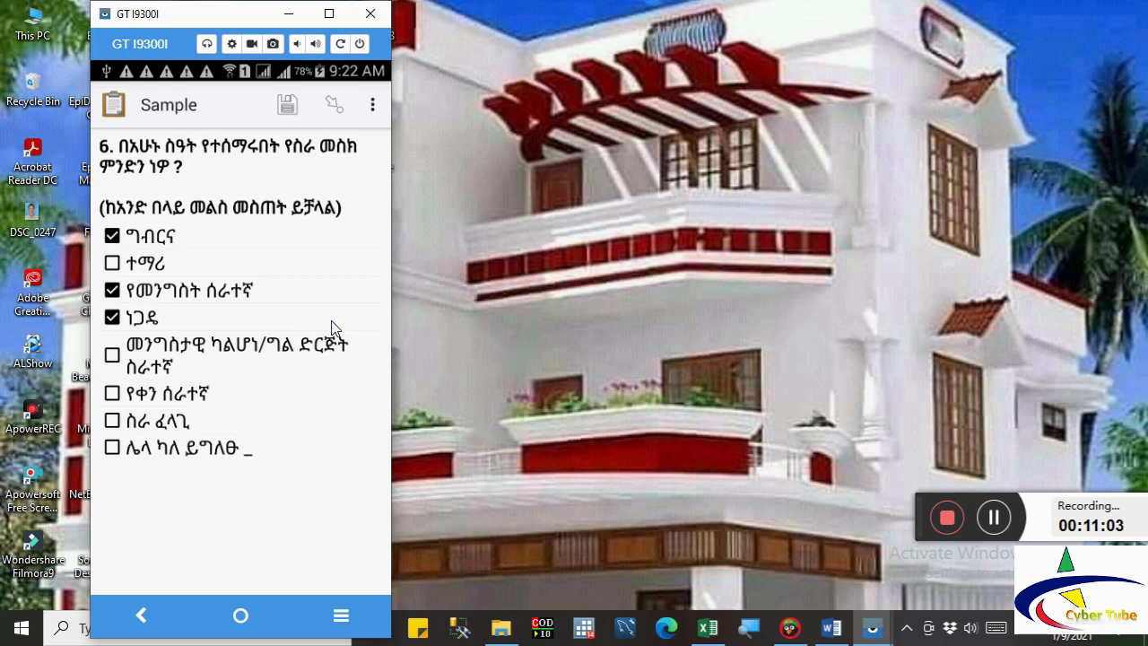
Step: Swipe forward to question 7 of the Sample form
{"action": "left_click_drag", "start_coordinate": [331, 328], "coordinate": [161, 328]}
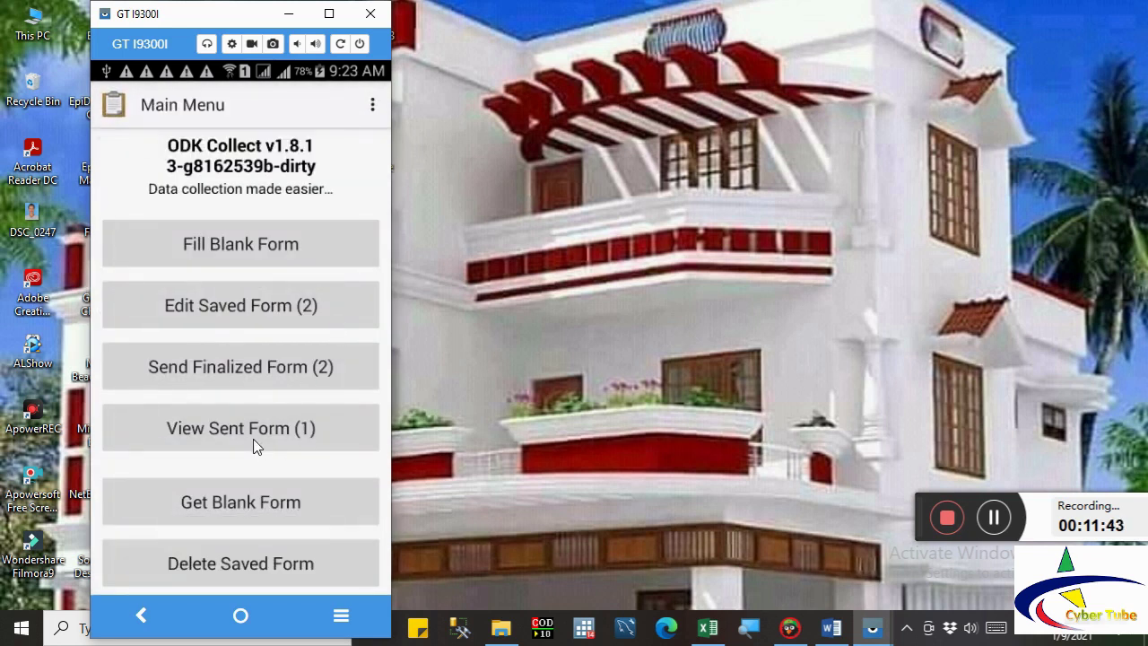
Step: Send the finalized Sample form to the server and acknowledge the successful upload
{"action": "left_click", "coordinate": [225, 375]}
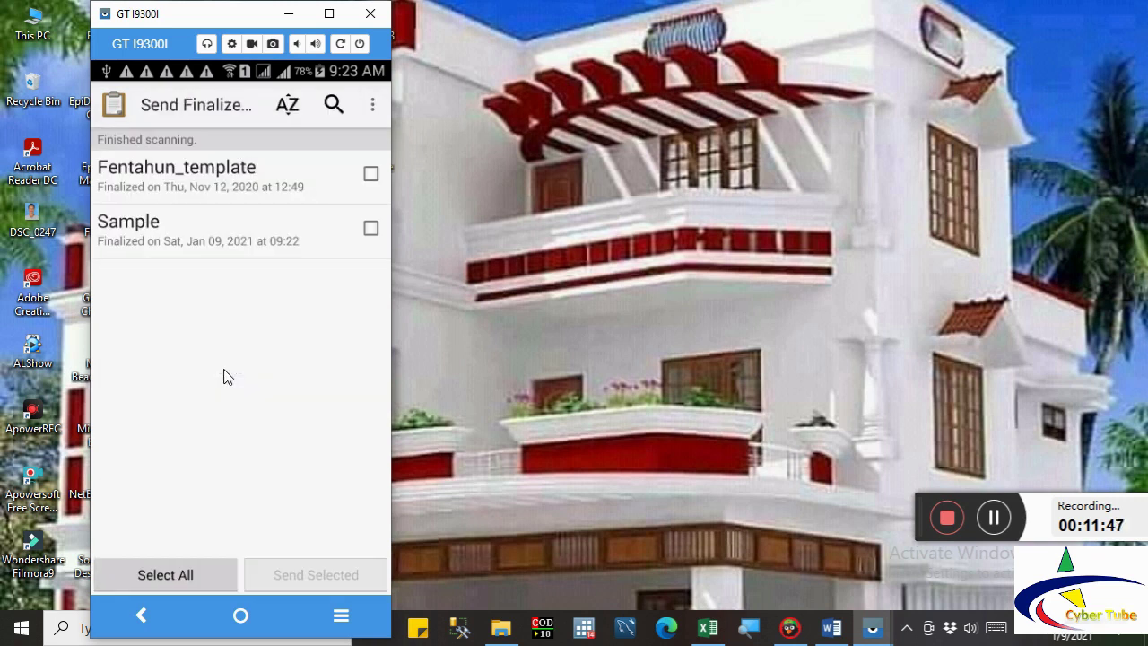
{"action": "left_click", "coordinate": [370, 230]}
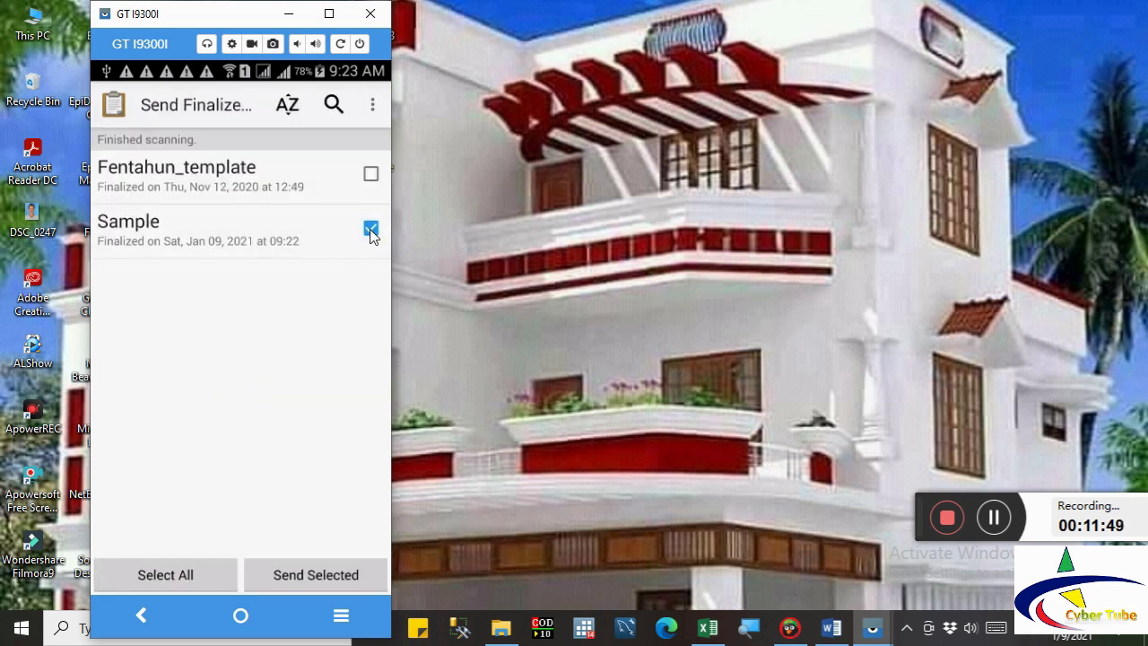
{"action": "left_click", "coordinate": [312, 575]}
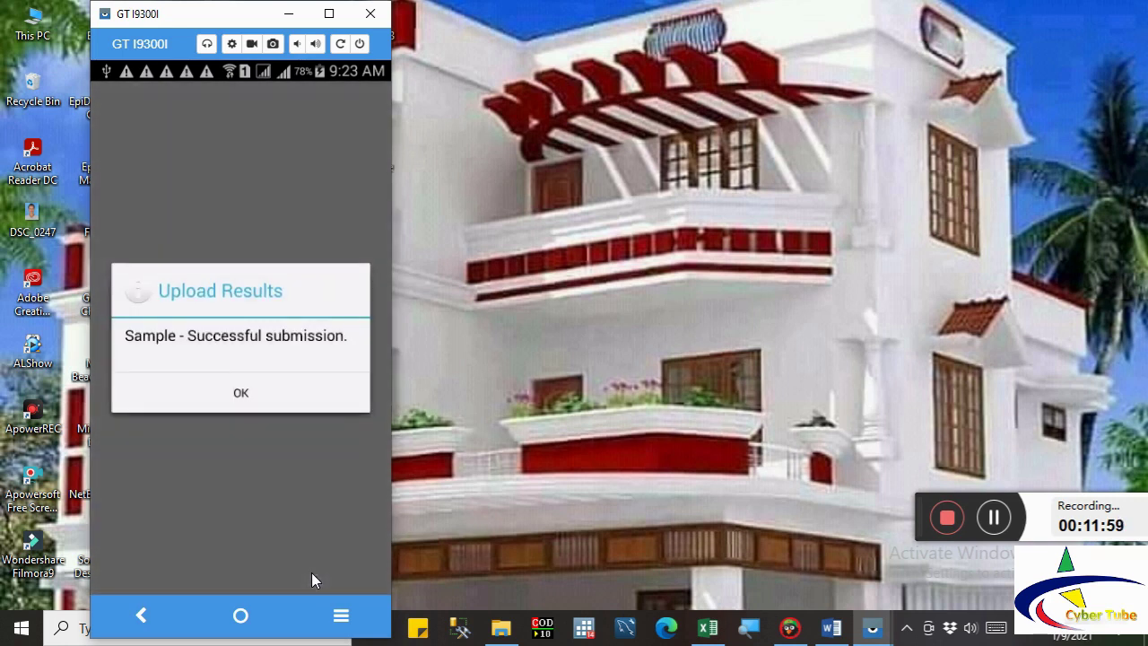
{"action": "left_click", "coordinate": [239, 391]}
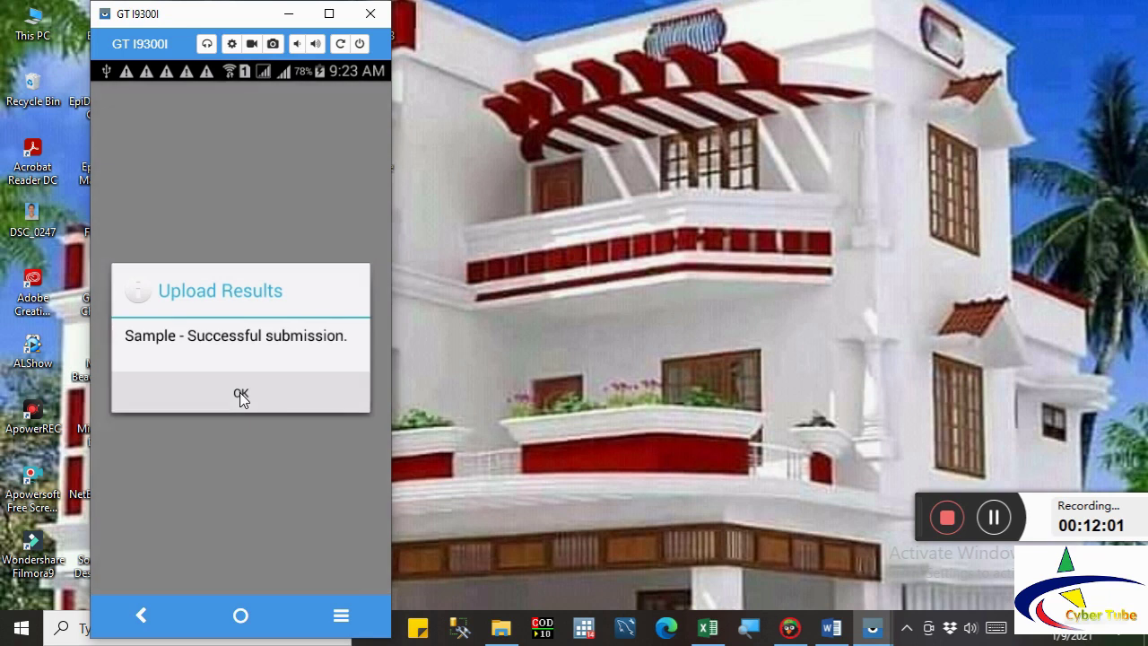
{"action": "left_click", "coordinate": [801, 637]}
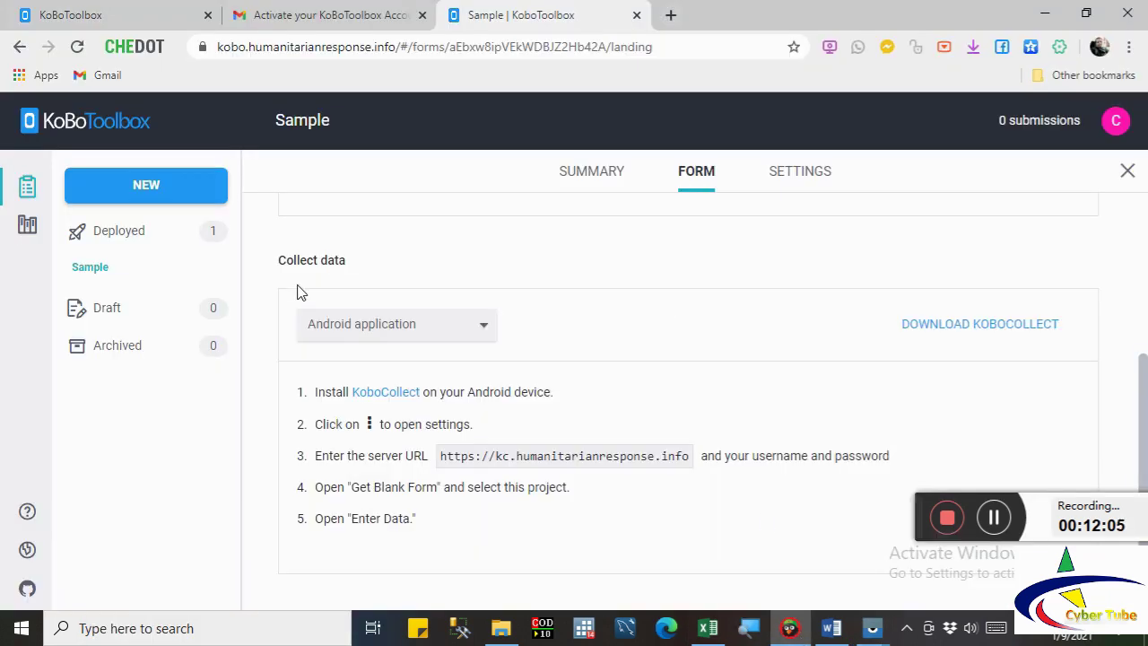
Step: View the Sample project's SUMMARY showing 1 submission dated 09 Jan, scrolling to Data links
{"action": "left_click", "coordinate": [149, 238]}
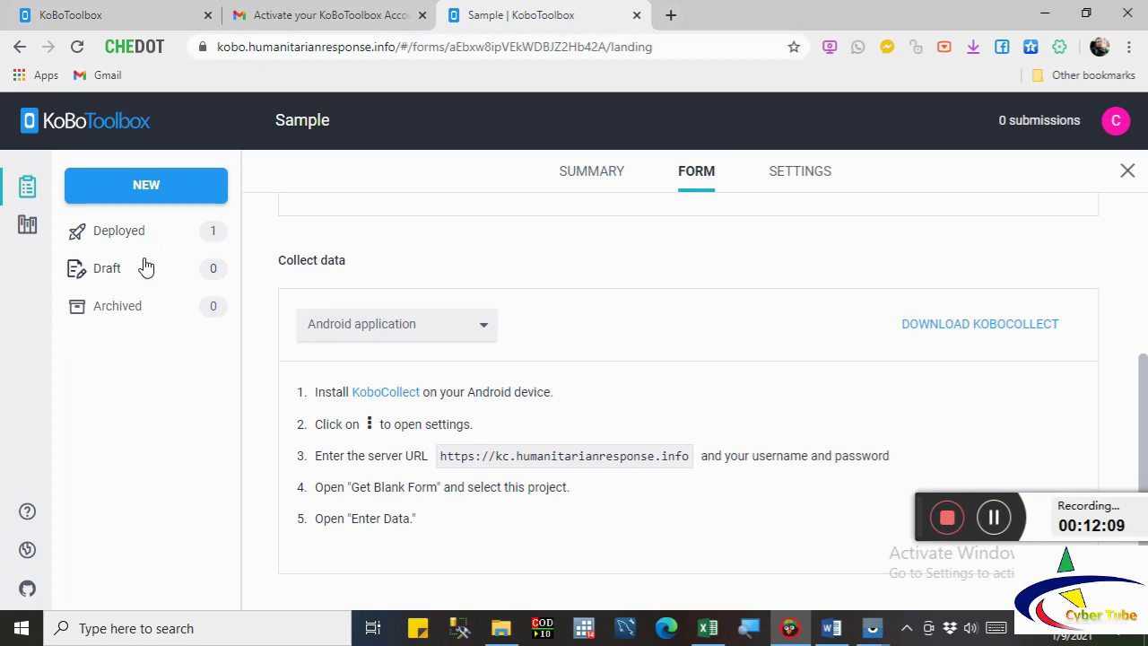
{"action": "left_click", "coordinate": [129, 235]}
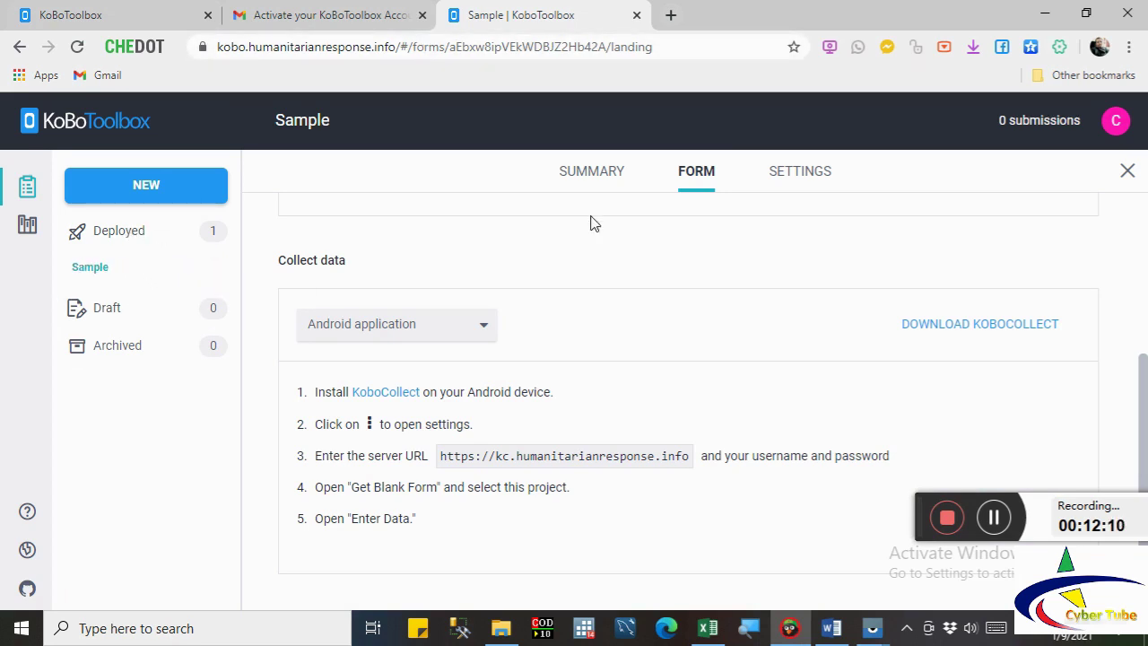
{"action": "left_click", "coordinate": [578, 174]}
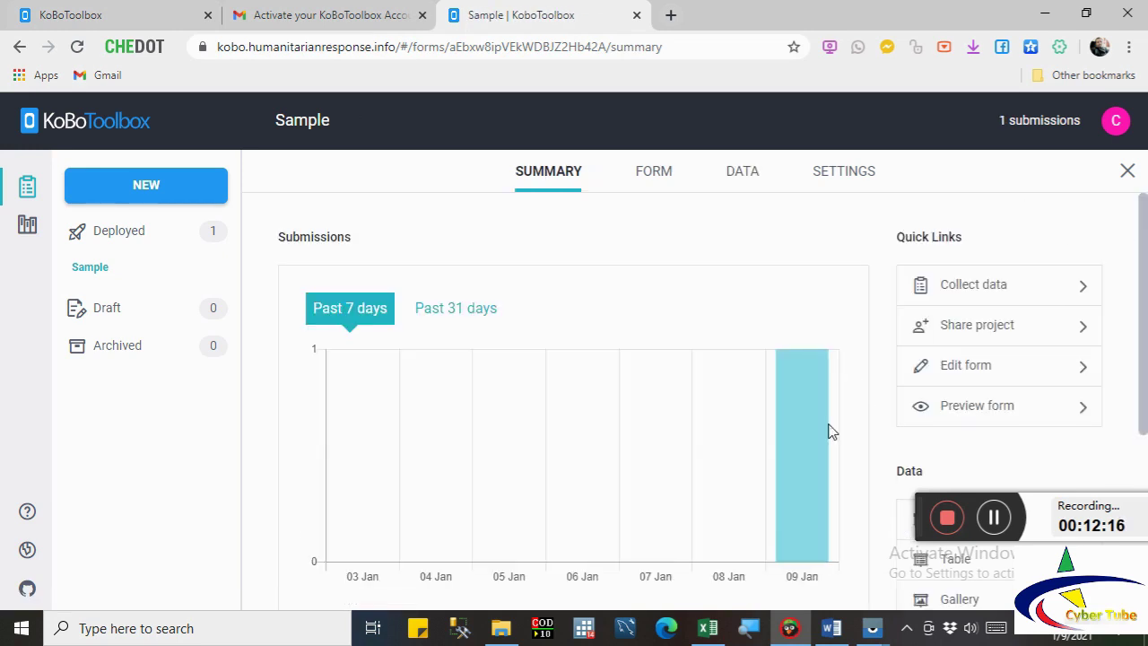
{"action": "left_click_drag", "start_coordinate": [1144, 288], "coordinate": [1144, 406]}
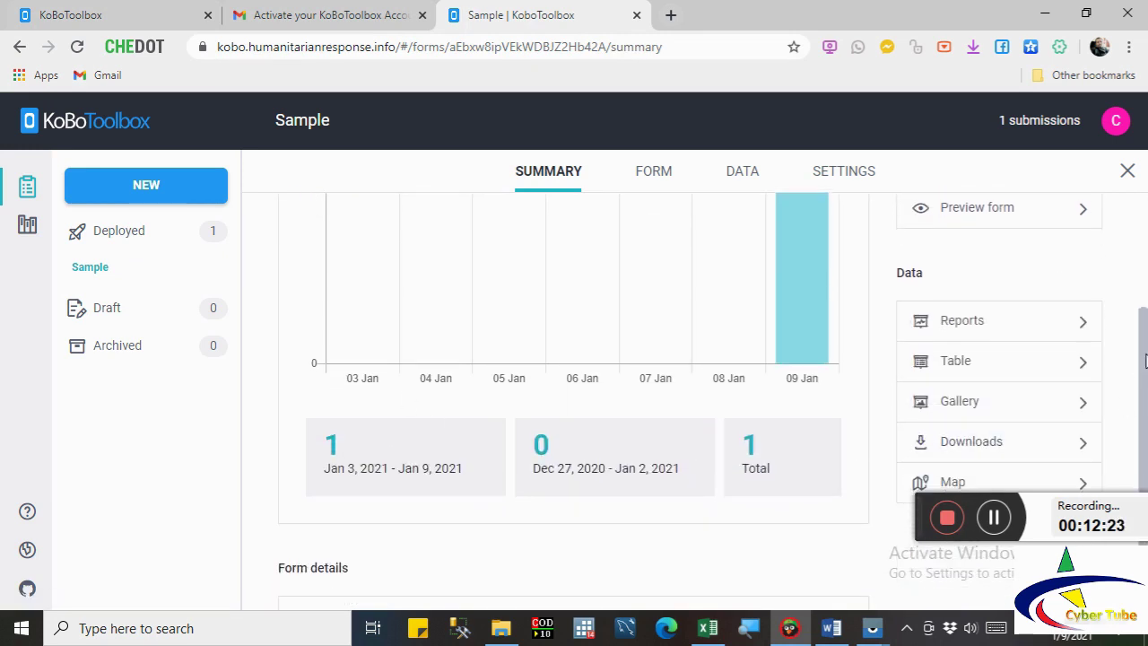
{"action": "left_click_drag", "start_coordinate": [1139, 372], "coordinate": [1145, 439]}
{"action": "mouse_move", "coordinate": [1144, 485]}
{"action": "left_mouse_down"}
{"action": "mouse_move", "coordinate": [1144, 353]}
{"action": "mouse_move", "coordinate": [1144, 374]}
{"action": "left_mouse_up"}
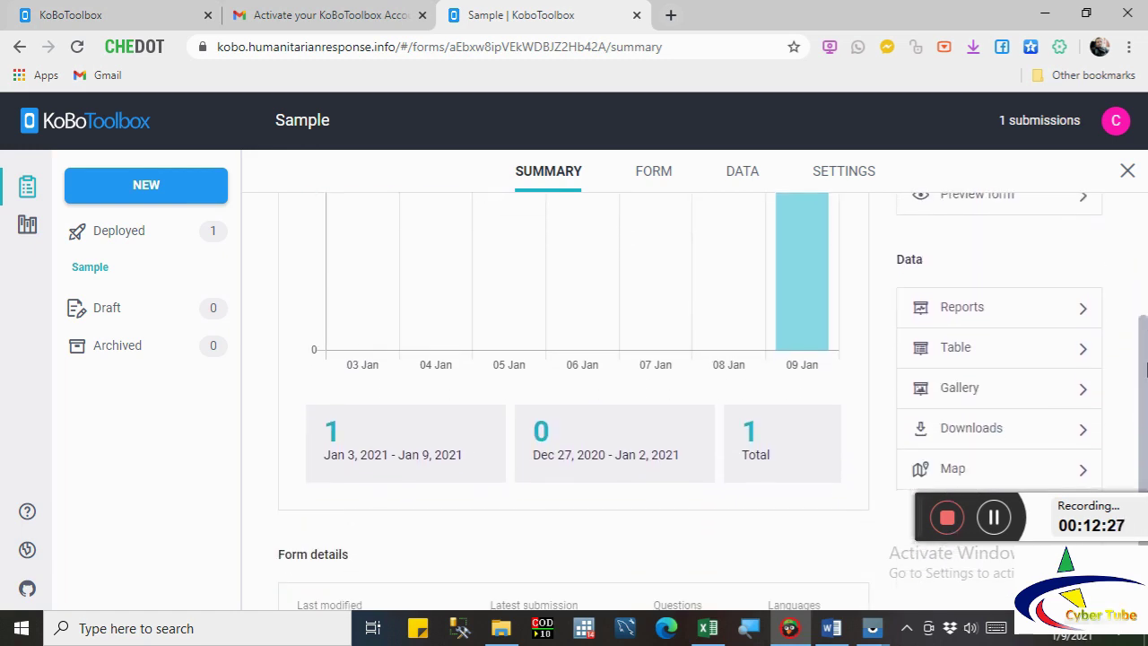
{"action": "left_click", "coordinate": [959, 306]}
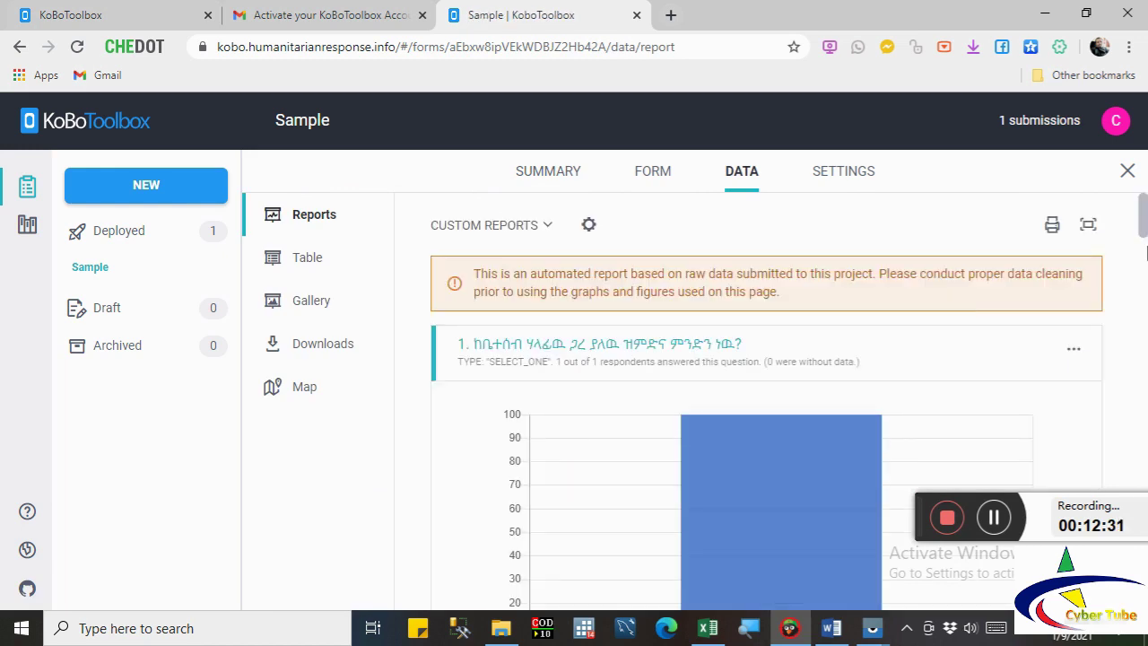
{"action": "left_click_drag", "start_coordinate": [1144, 224], "coordinate": [1145, 261]}
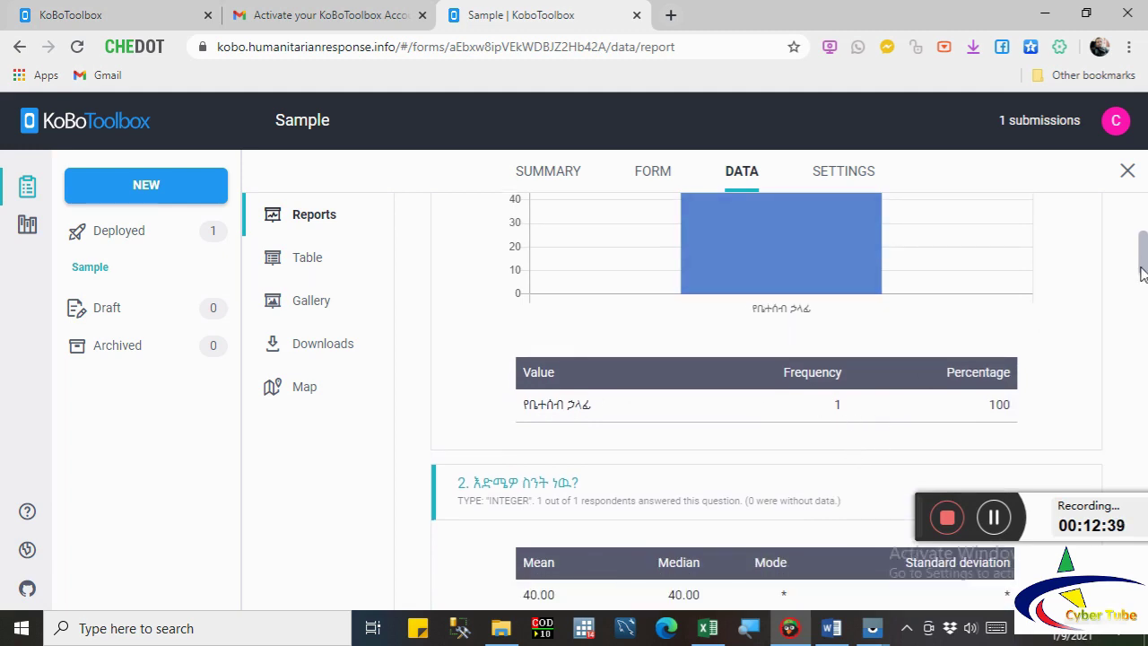
{"action": "left_click_drag", "start_coordinate": [1144, 262], "coordinate": [1140, 297]}
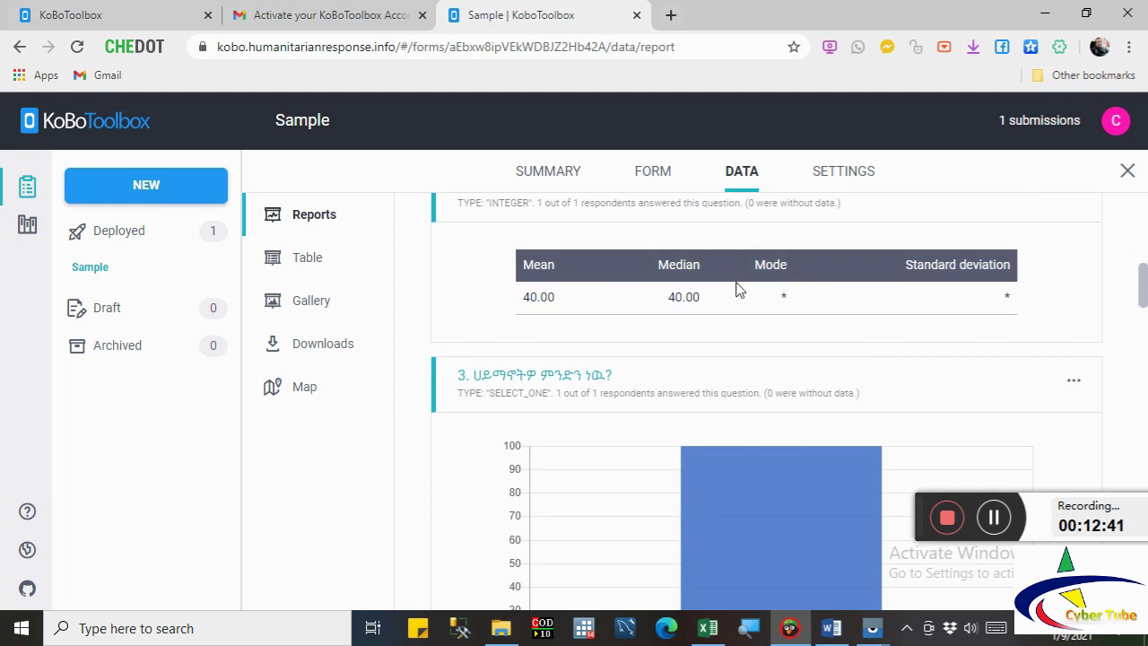
{"action": "left_click_drag", "start_coordinate": [1145, 283], "coordinate": [1144, 475]}
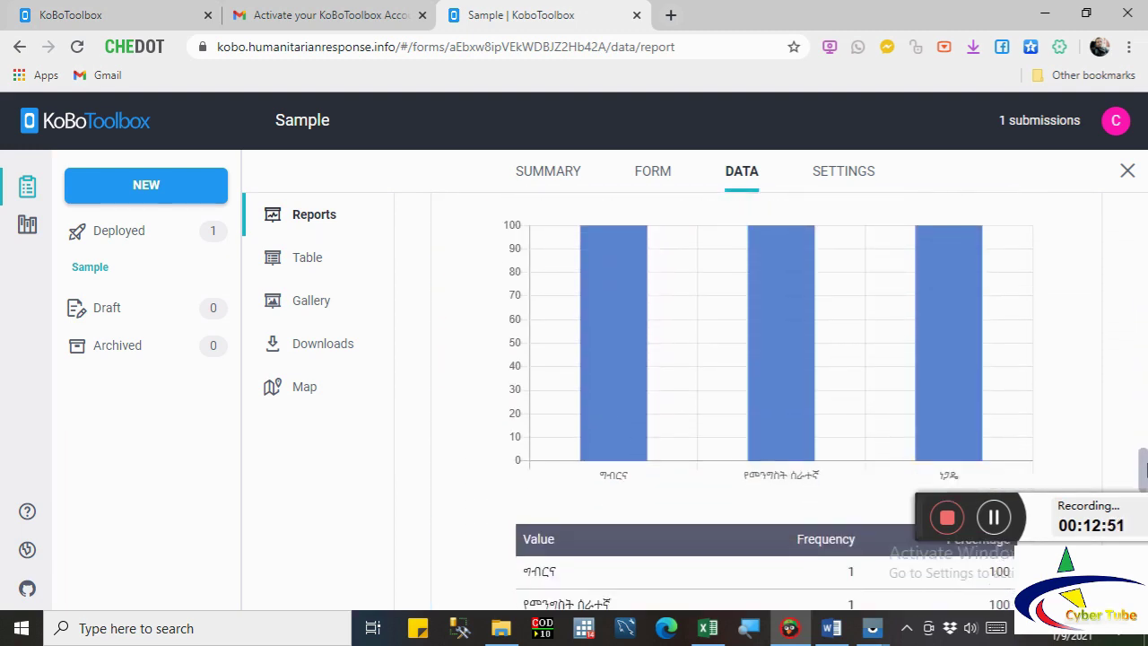
{"action": "scroll", "coordinate": [735, 413], "scroll_direction": "up", "scroll_amount": 2}
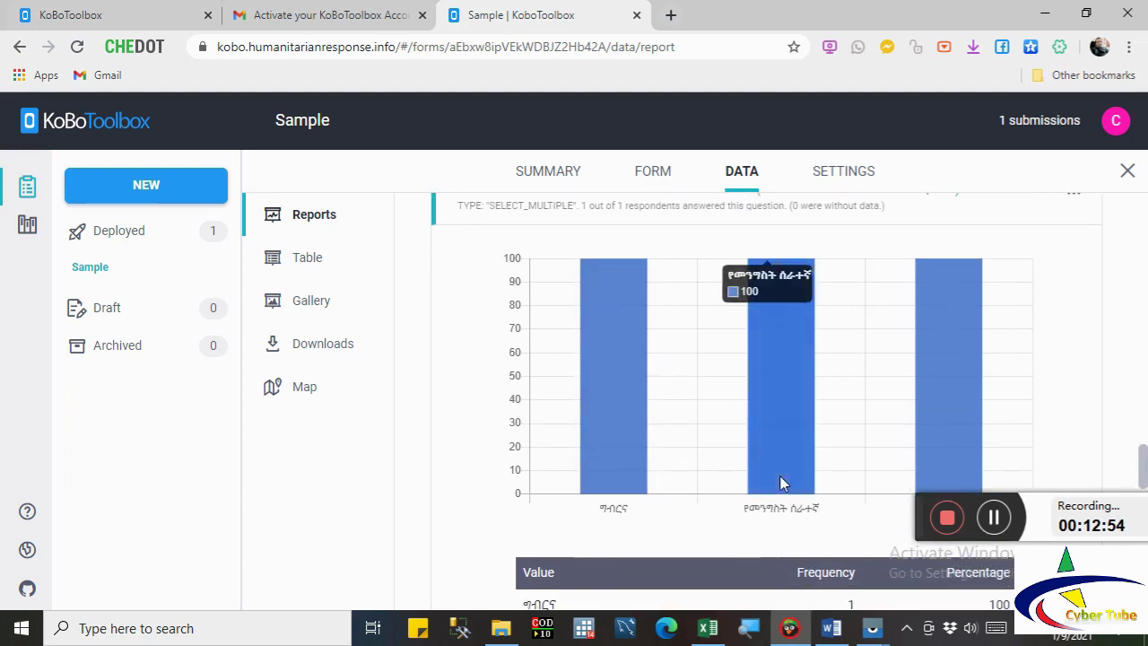
{"action": "left_click_drag", "start_coordinate": [1142, 485], "coordinate": [1142, 492]}
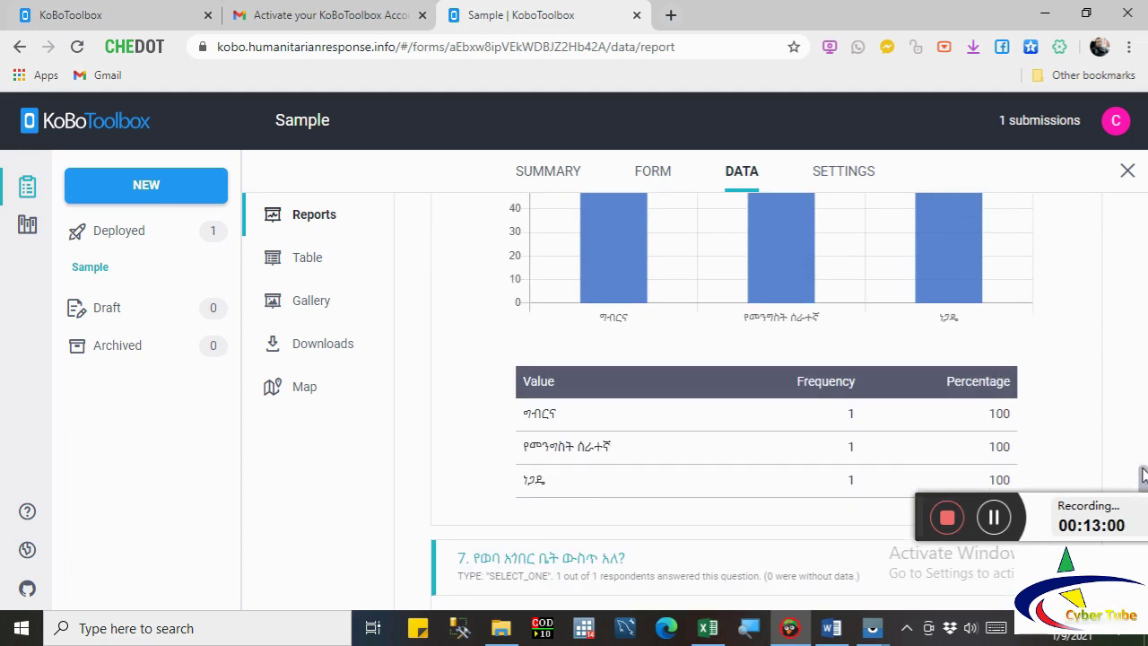
{"action": "left_click_drag", "start_coordinate": [1142, 475], "coordinate": [1143, 560]}
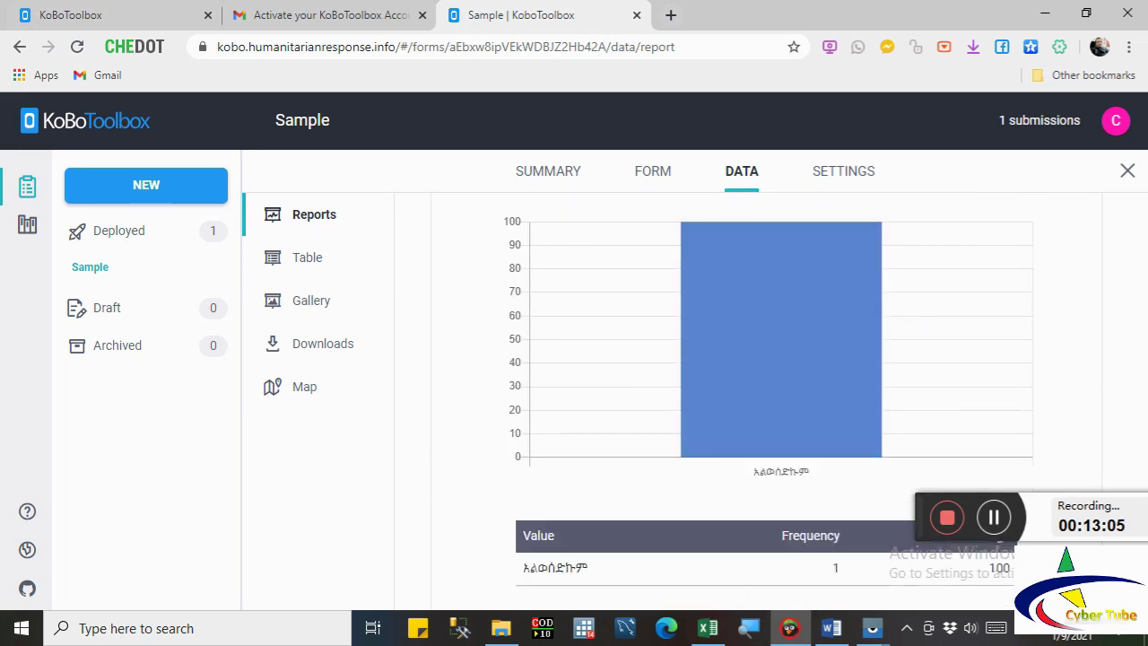
{"action": "scroll", "coordinate": [766, 394], "scroll_direction": "down", "scroll_amount": 1}
{"action": "mouse_move", "coordinate": [1139, 529]}
{"action": "left_mouse_down"}
{"action": "mouse_move", "coordinate": [1127, 172]}
{"action": "mouse_move", "coordinate": [1137, 225]}
{"action": "mouse_move", "coordinate": [1137, 193]}
{"action": "left_mouse_up"}
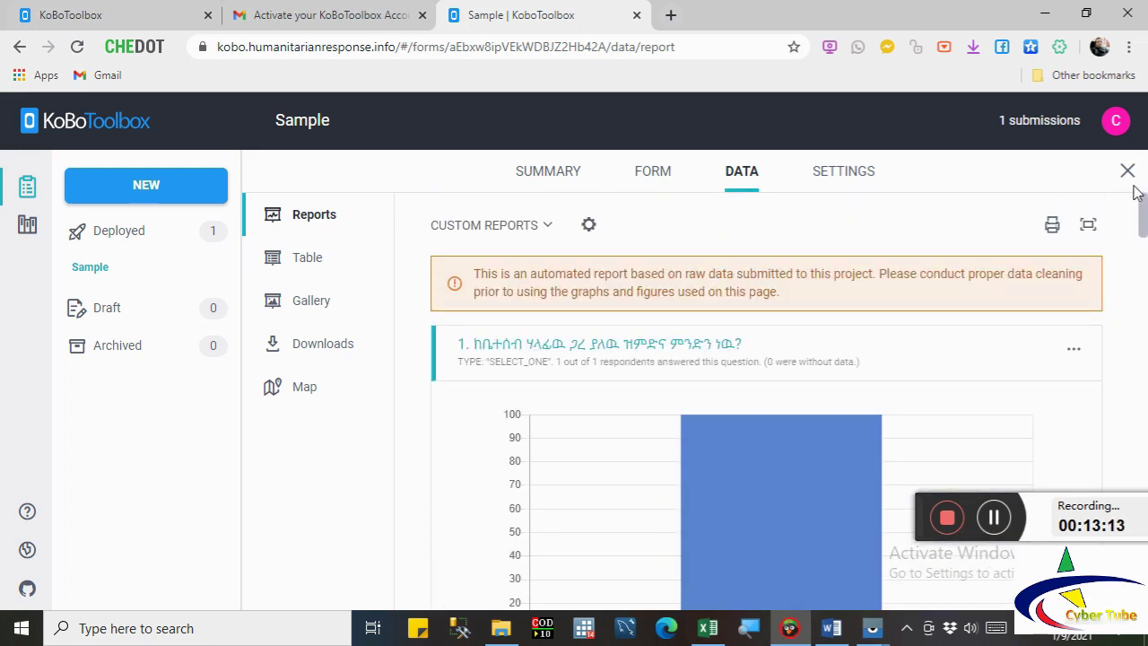
Step: Show Sample's submissions as a table, select the single record, and open Downloads
{"action": "left_click", "coordinate": [652, 170]}
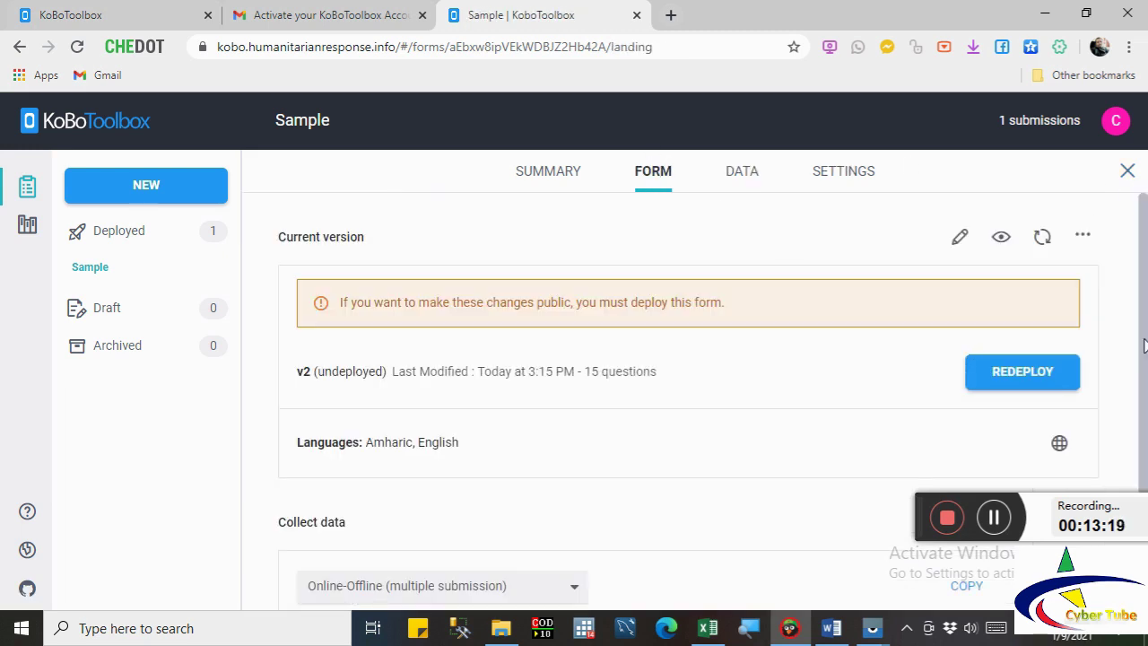
{"action": "scroll", "coordinate": [1146, 341], "scroll_direction": "down", "scroll_amount": 2}
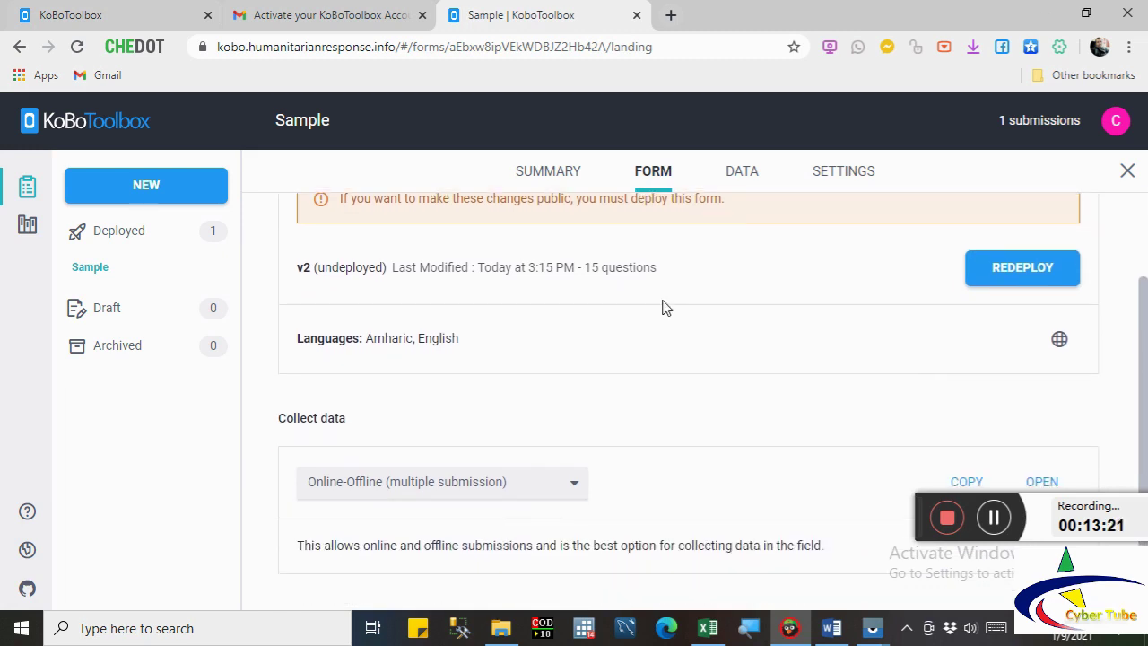
{"action": "left_click", "coordinate": [739, 181]}
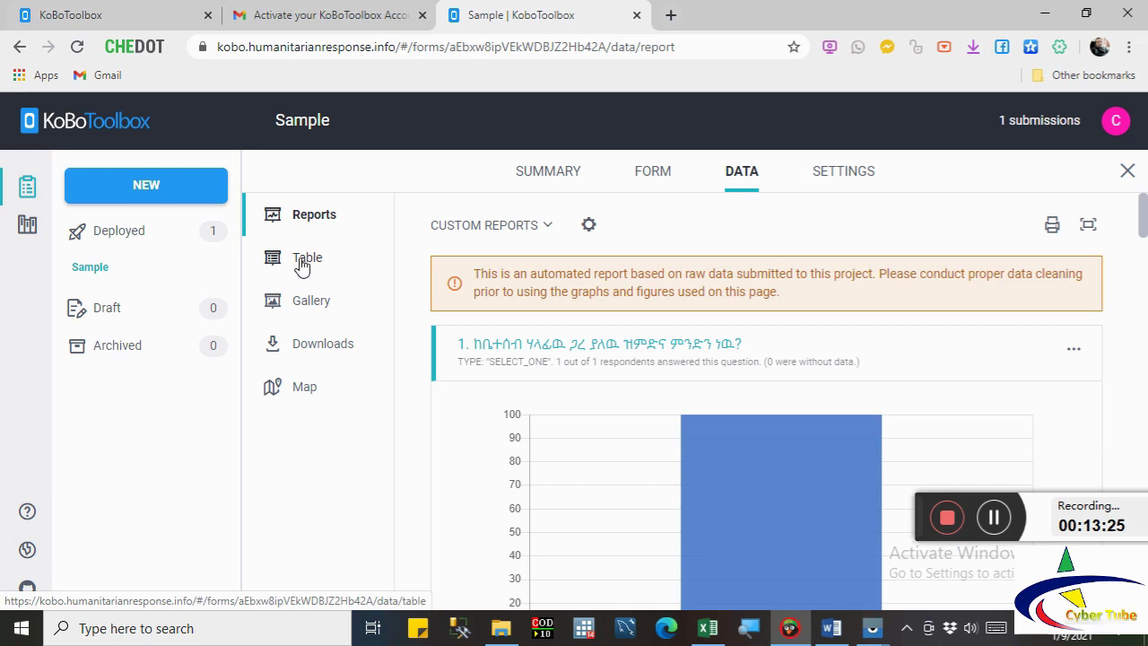
{"action": "left_click", "coordinate": [295, 268]}
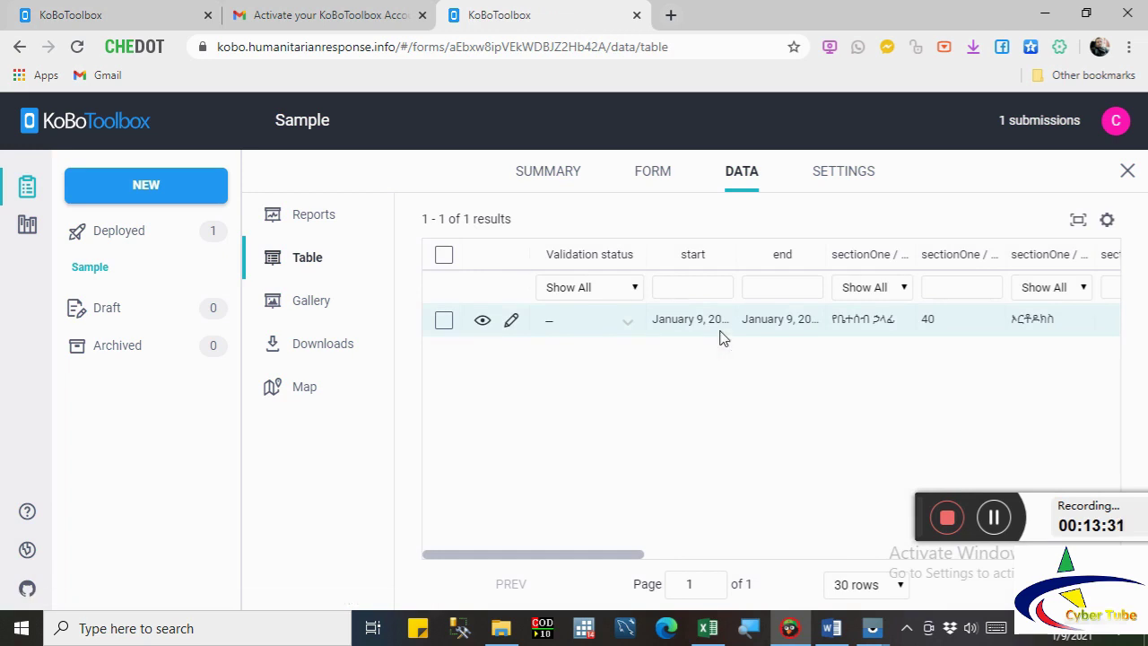
{"action": "left_click", "coordinate": [443, 321]}
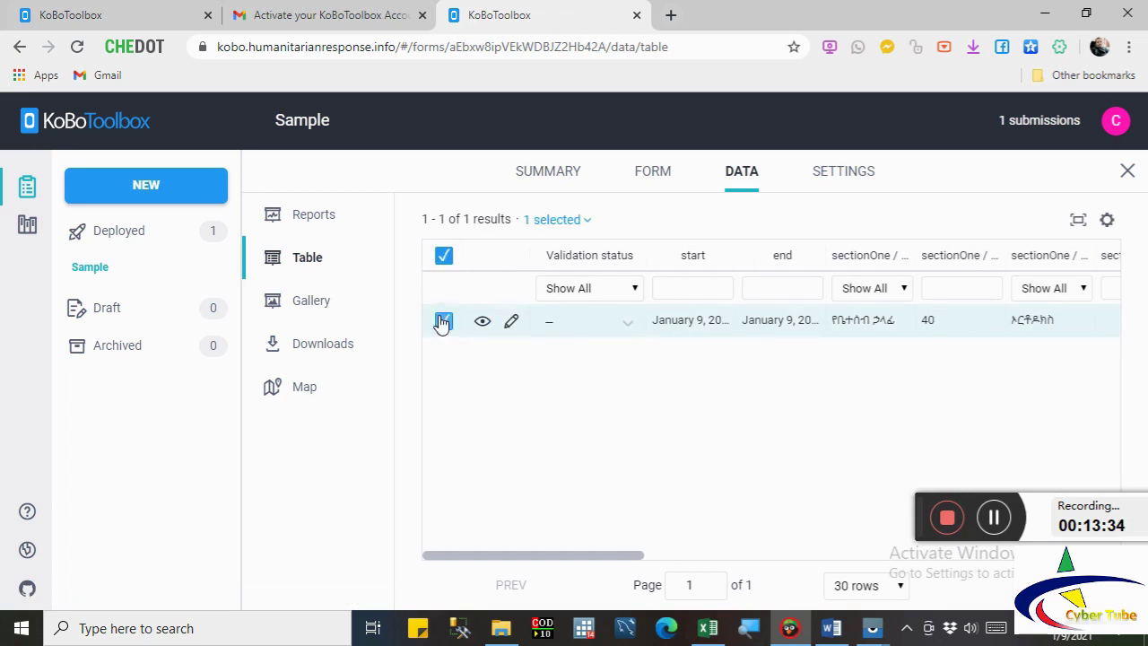
{"action": "left_click", "coordinate": [329, 354]}
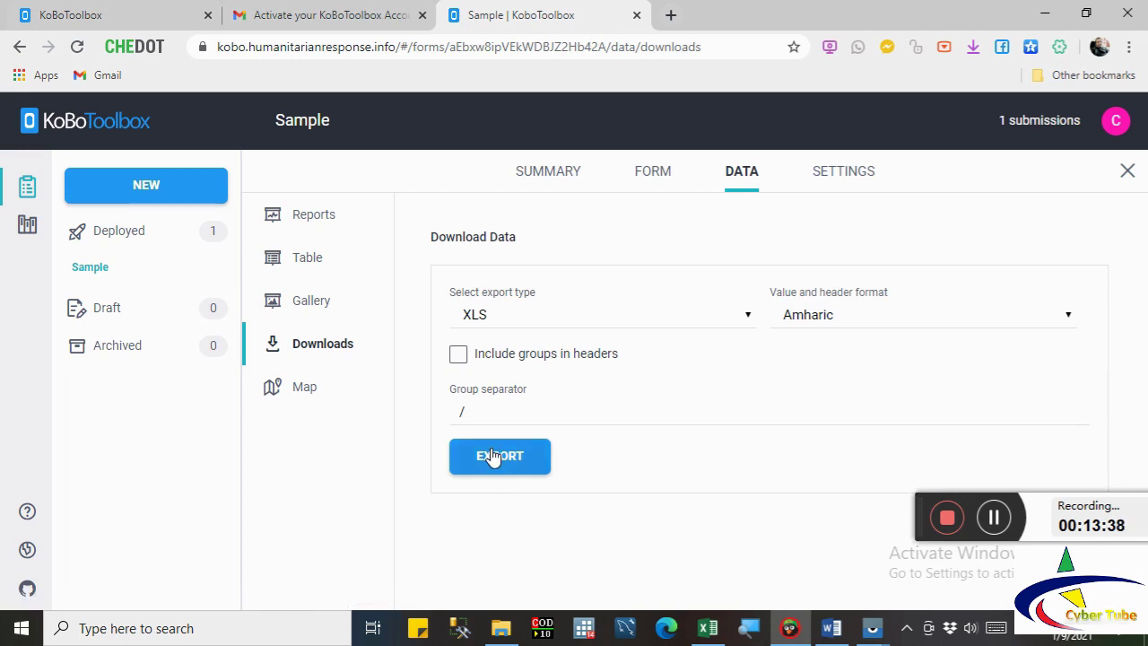
Step: Change the export type to CSV and create a new export of the Sample data
{"action": "left_click", "coordinate": [530, 316]}
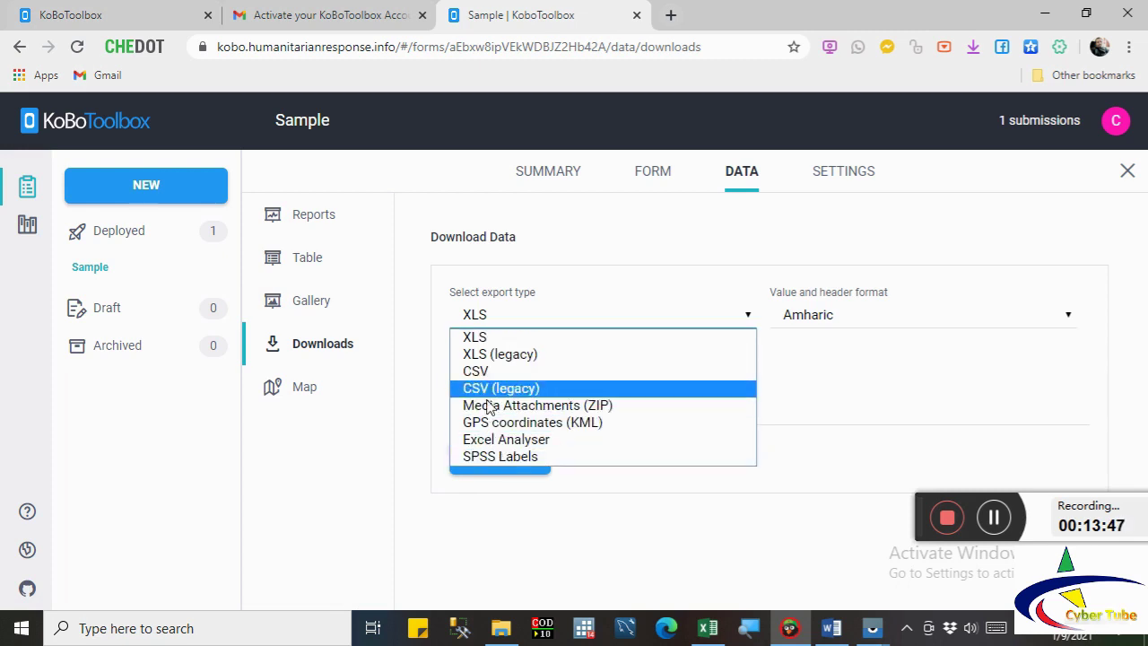
{"action": "left_click", "coordinate": [481, 370]}
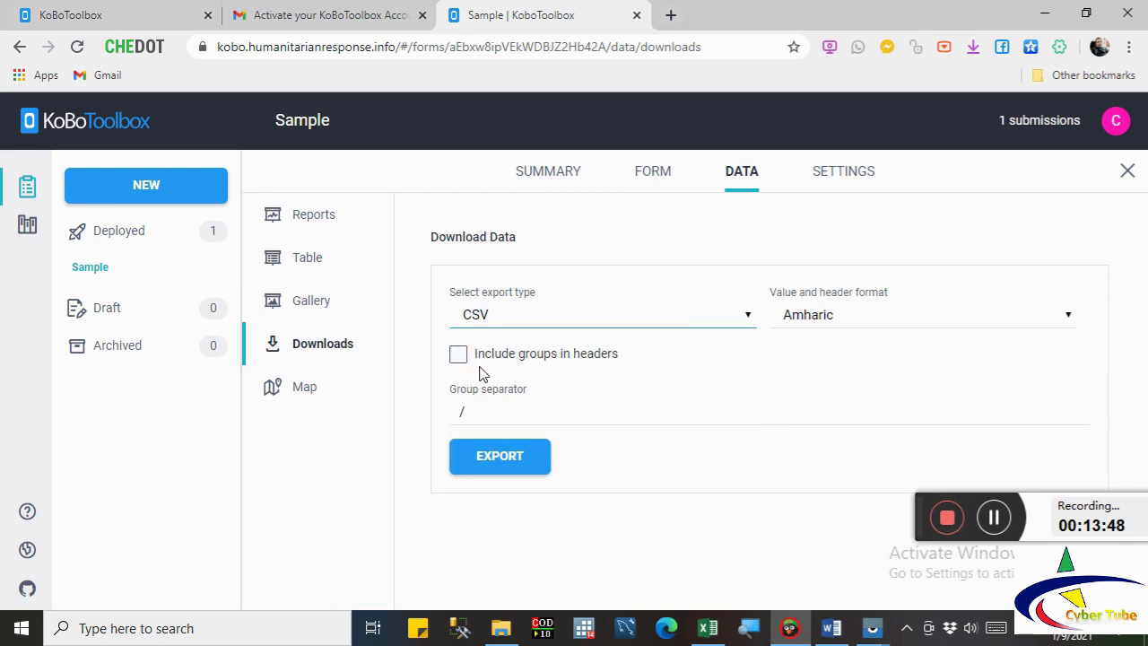
{"action": "left_click", "coordinate": [493, 464]}
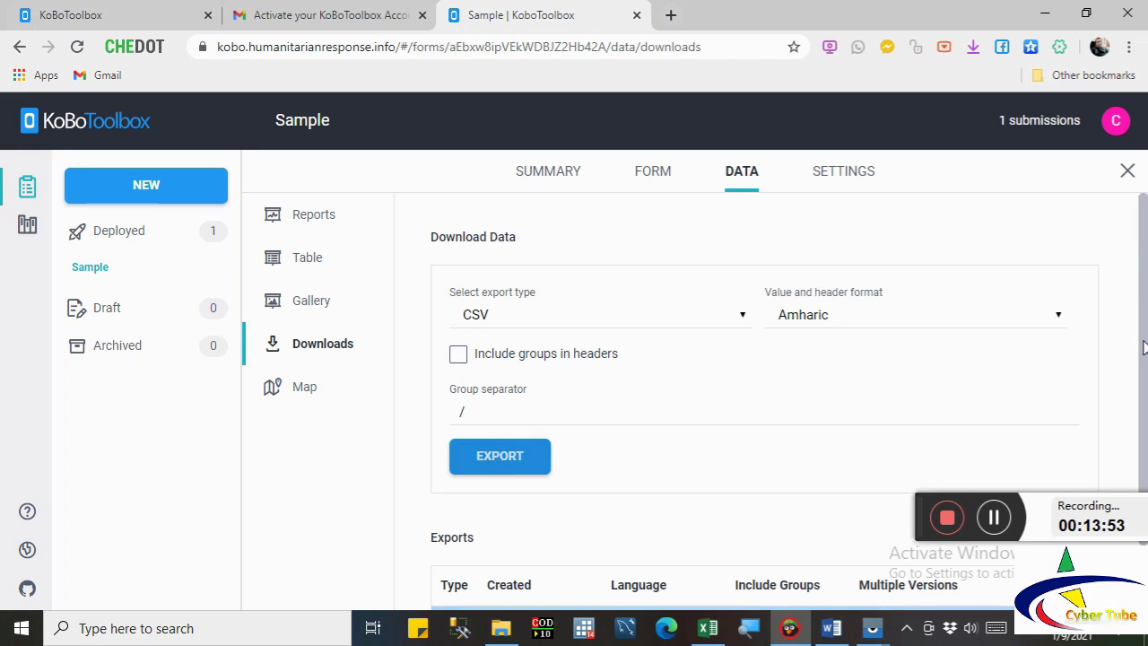
Step: Download the finished CSV export and open the downloaded file
{"action": "left_click_drag", "start_coordinate": [1143, 347], "coordinate": [1140, 425]}
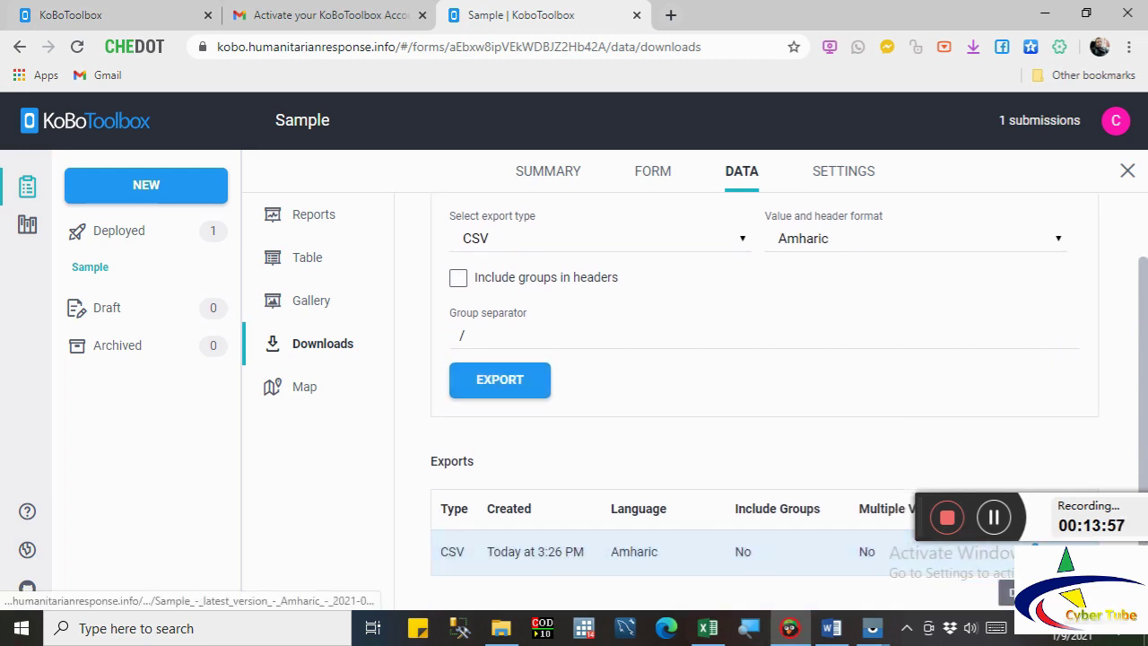
{"action": "left_click", "coordinate": [1036, 552]}
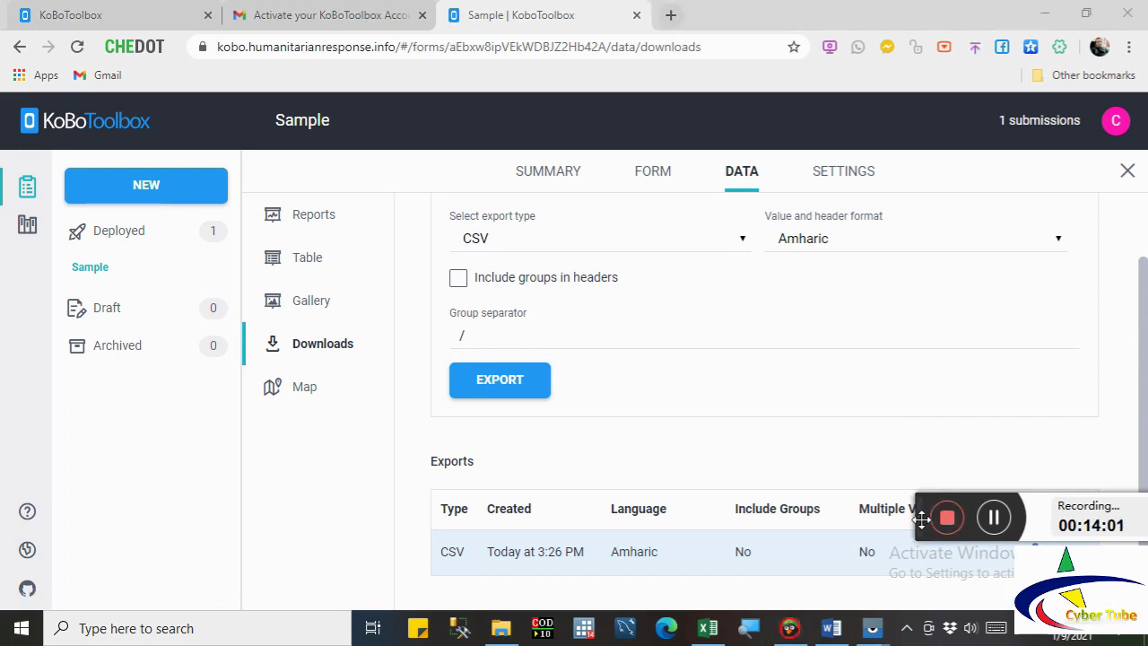
{"action": "left_click_drag", "start_coordinate": [921, 518], "coordinate": [1018, 451]}
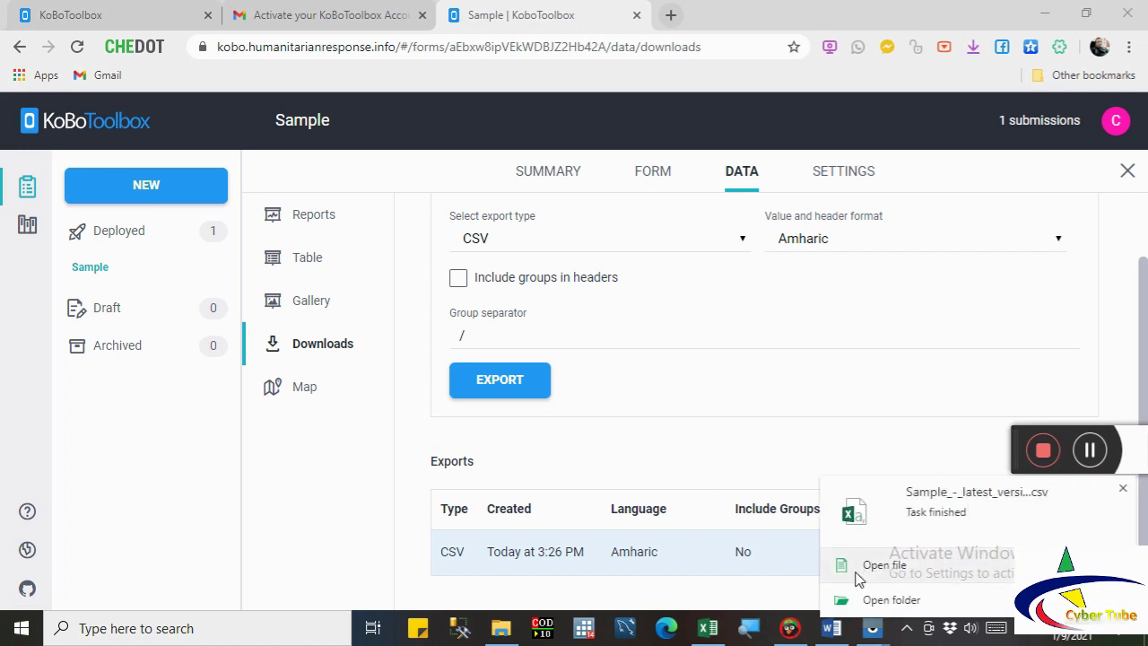
{"action": "left_click", "coordinate": [869, 570]}
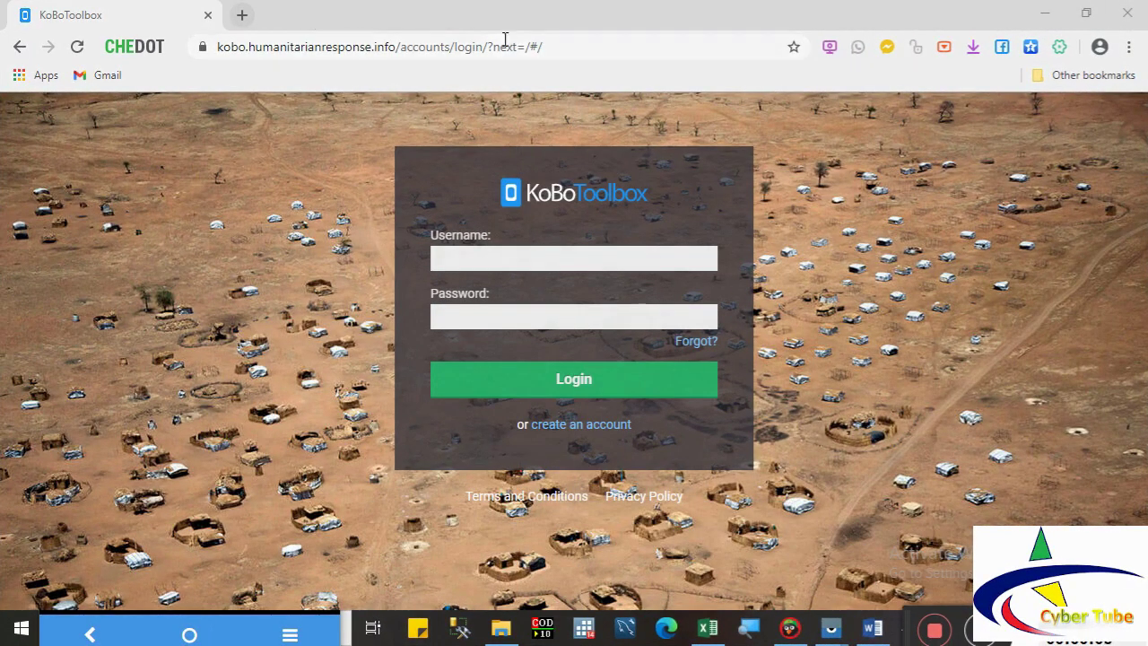
Step: Replace the address bar URL with the suggested kobo.humanitarianresponse.info address and load it
{"action": "left_click_drag", "start_coordinate": [569, 46], "coordinate": [222, 44]}
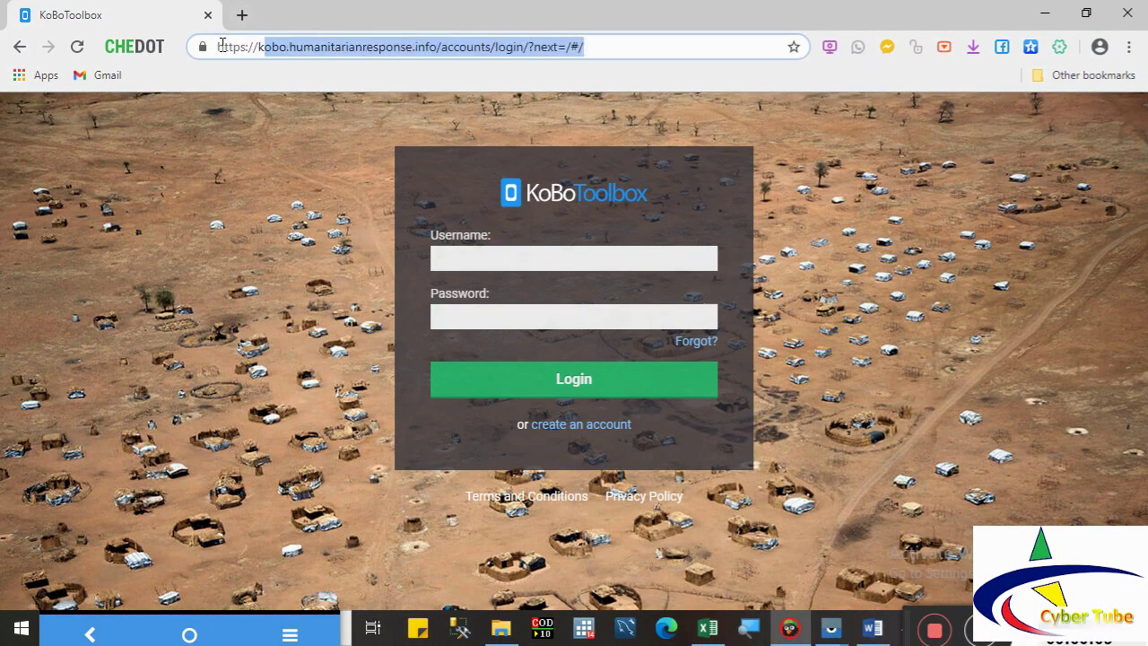
{"action": "left_click_drag", "start_coordinate": [589, 46], "coordinate": [207, 23]}
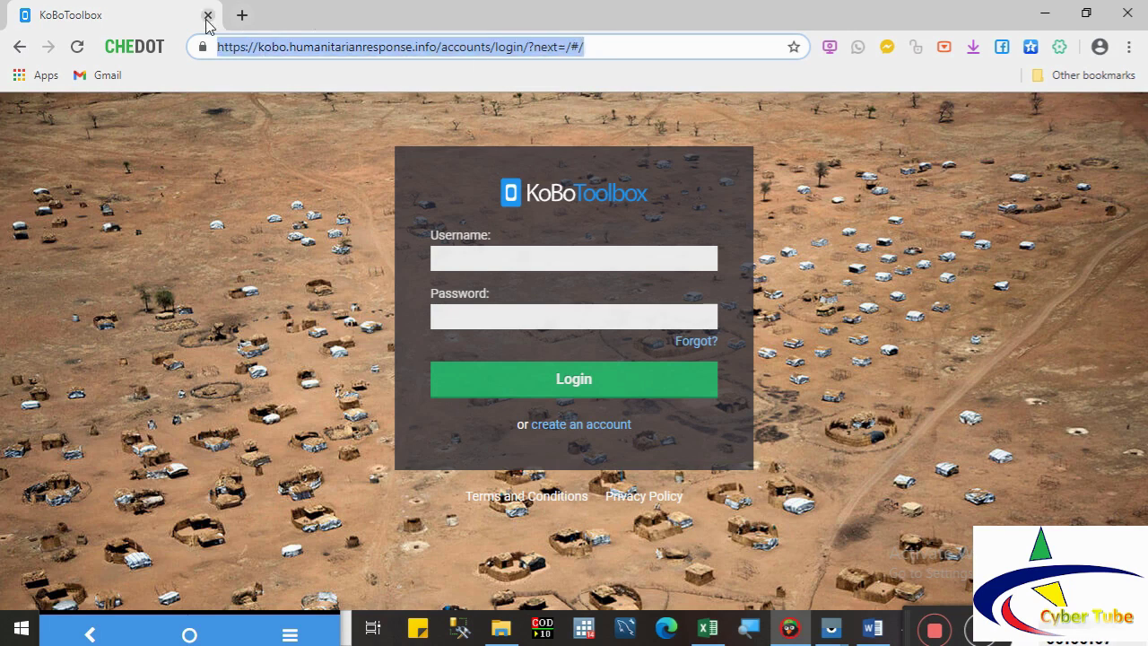
{"action": "type", "text": "kobo.humanitarianresponse.info"}
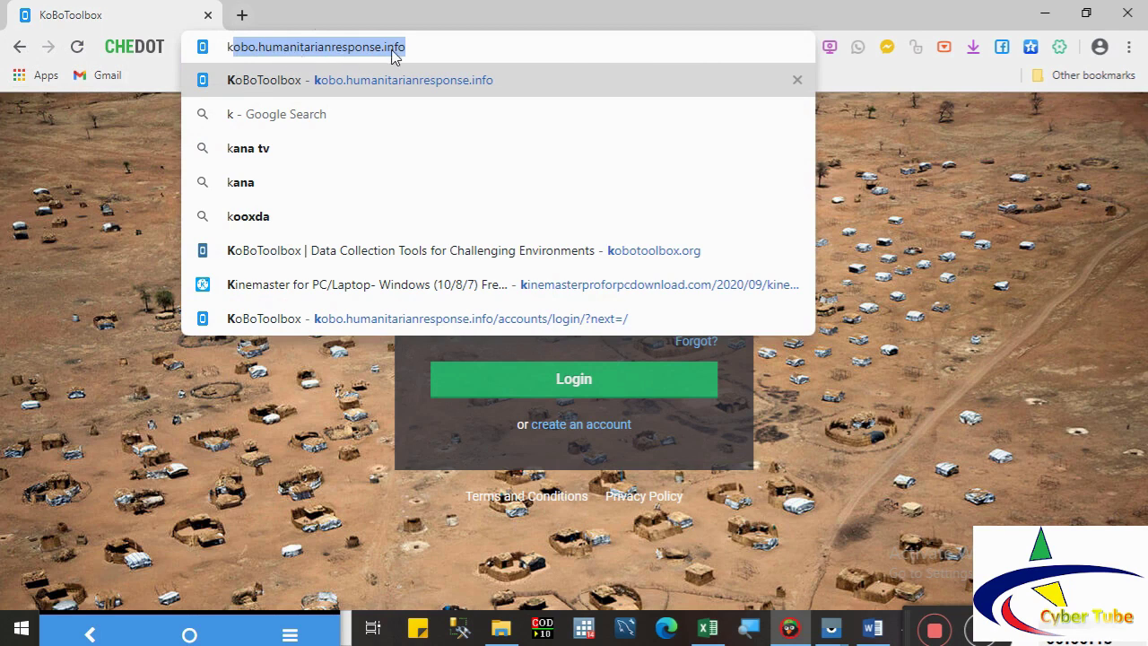
{"action": "left_click", "coordinate": [421, 47]}
{"action": "key", "text": "Return"}
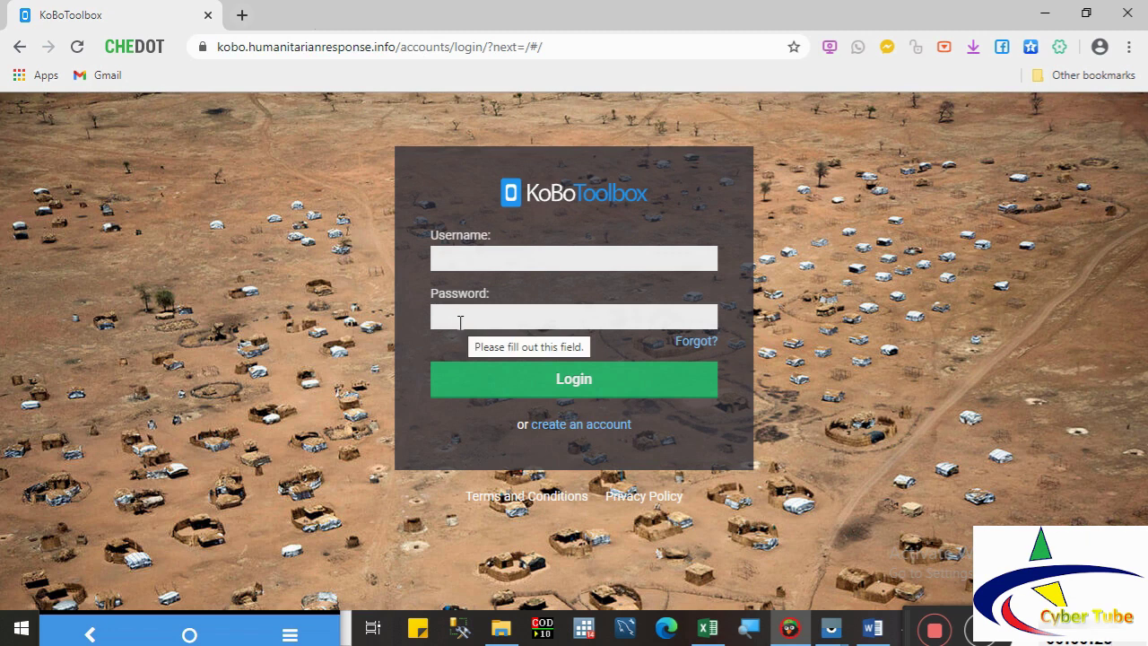
Step: Start a new account and enter the holder's name, organization UOG, a username and e-mail address
{"action": "left_click", "coordinate": [566, 429]}
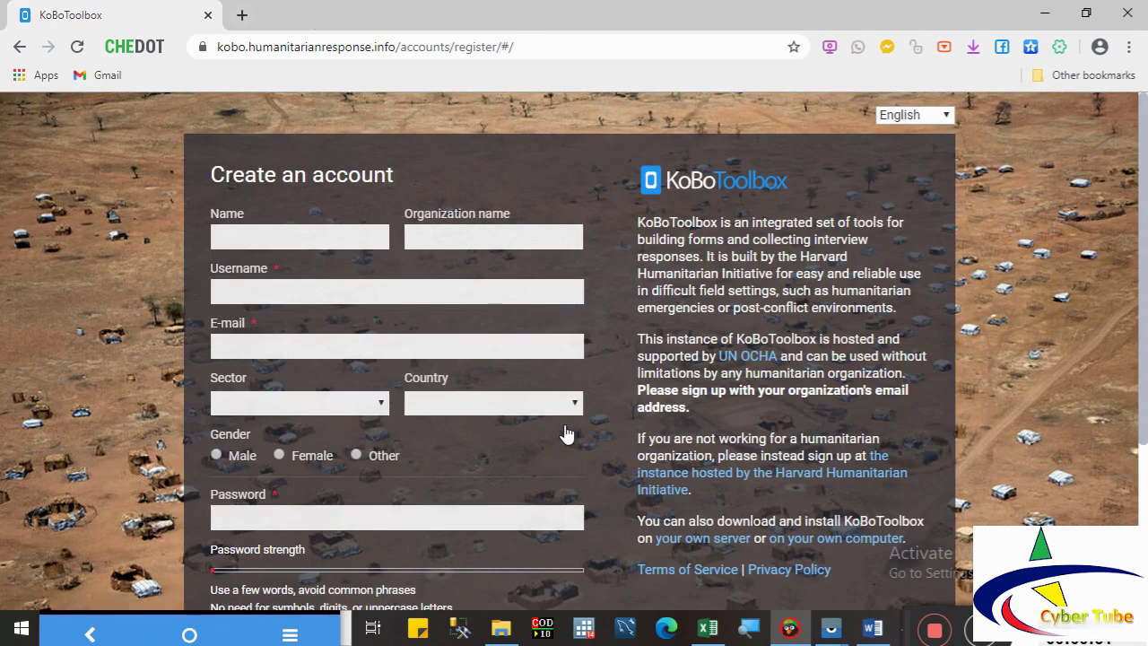
{"action": "left_click", "coordinate": [286, 233]}
{"action": "type", "text": "Cyber Tube"}
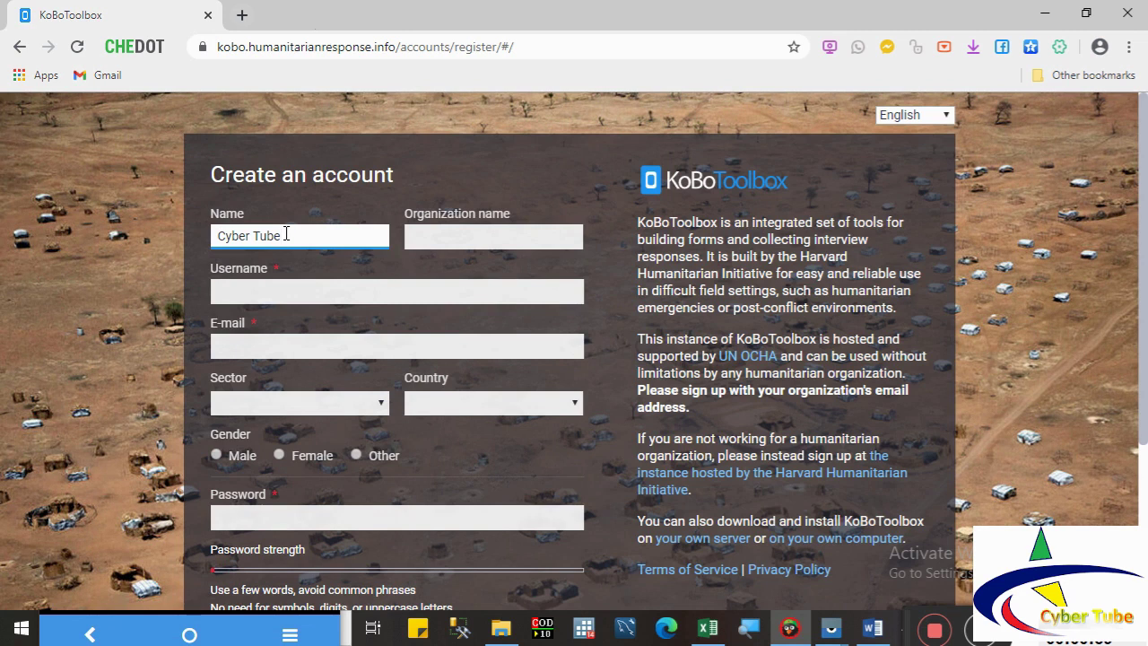
{"action": "key", "text": "Tab"}
{"action": "type", "text": "UOG"}
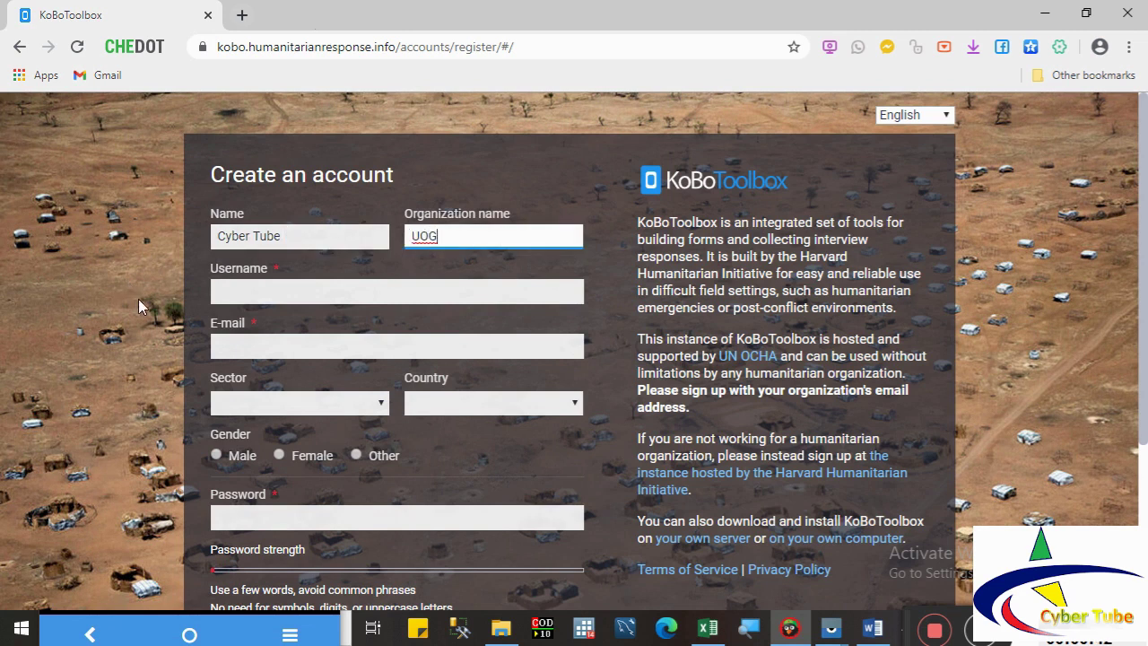
{"action": "left_click", "coordinate": [233, 288]}
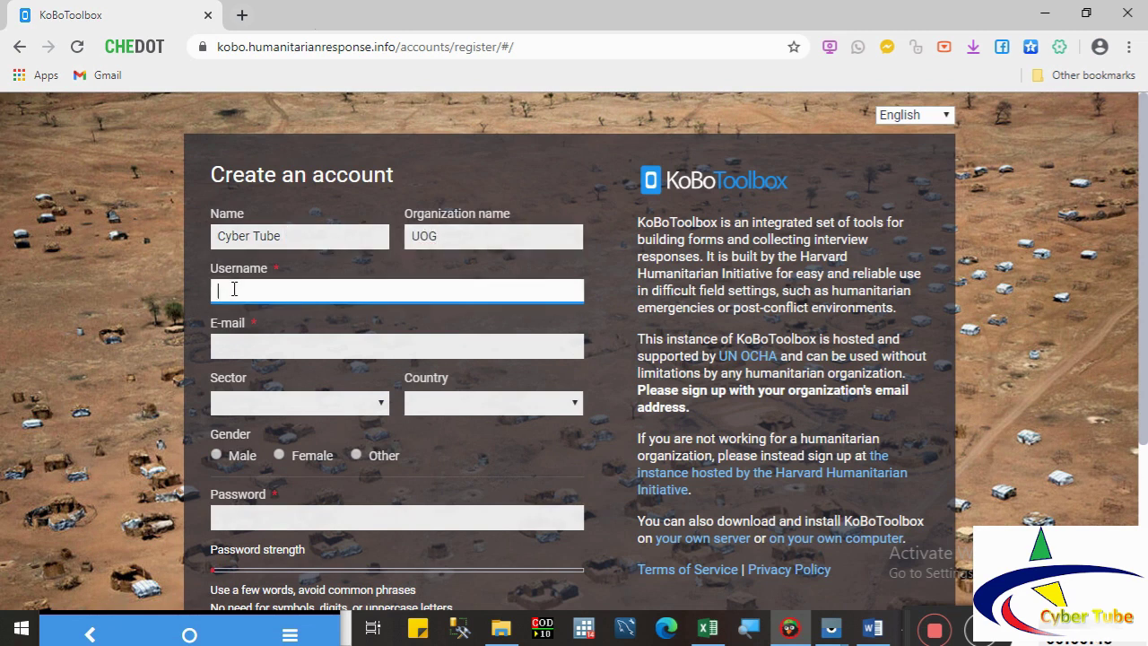
{"action": "type", "text": "CyberTube2020"}
{"action": "left_click", "coordinate": [230, 341]}
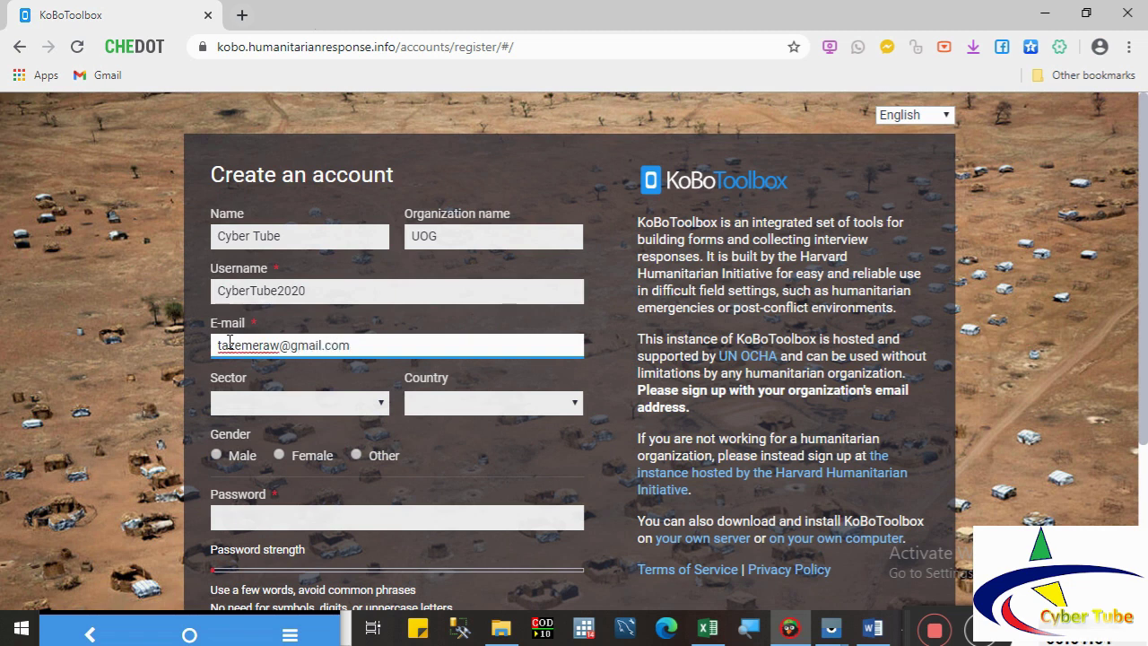
Step: Set sector to Information / Media, country to Ethiopia and gender to Male
{"action": "left_click", "coordinate": [241, 411]}
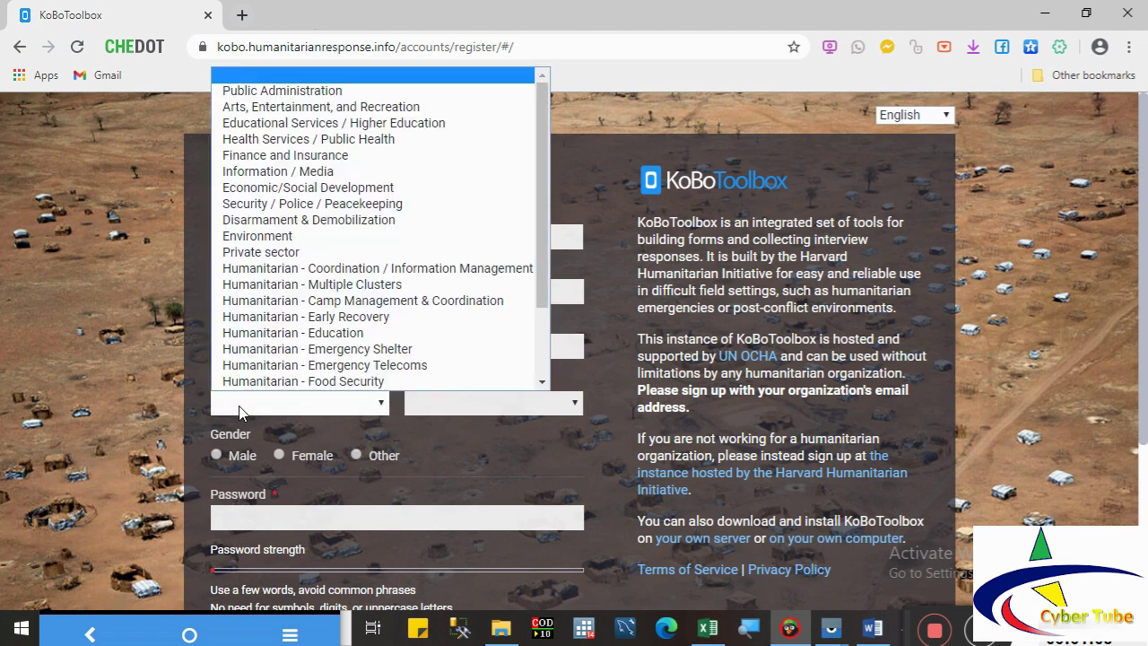
{"action": "scroll", "coordinate": [296, 260], "scroll_direction": "down", "scroll_amount": 1}
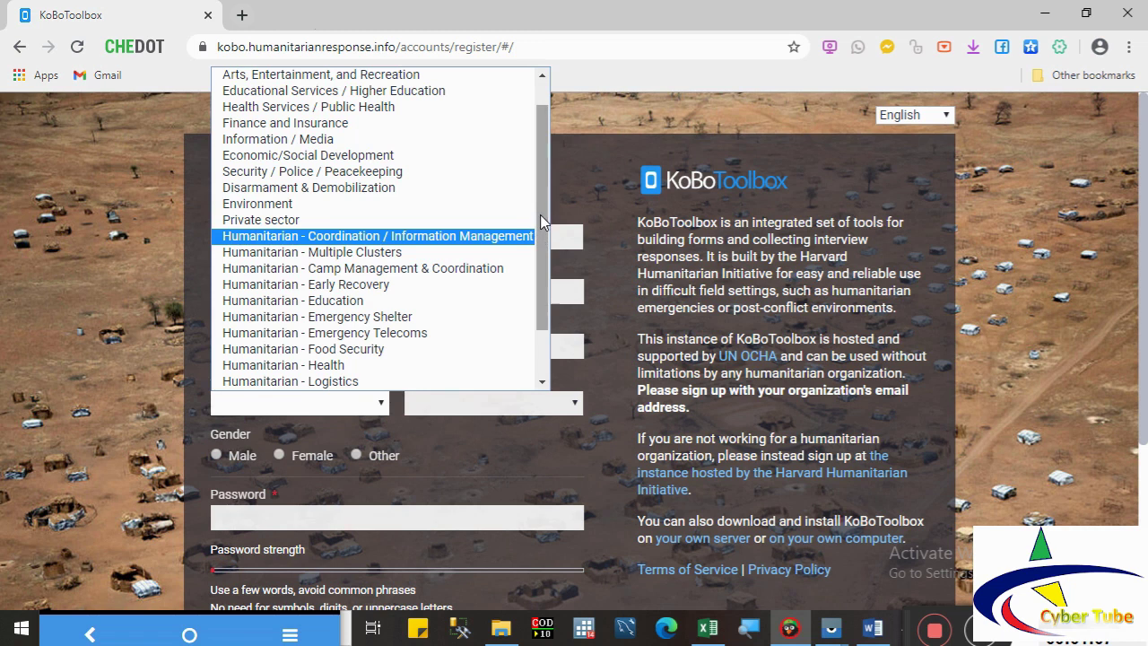
{"action": "mouse_move", "coordinate": [542, 220]}
{"action": "left_mouse_down"}
{"action": "mouse_move", "coordinate": [542, 271]}
{"action": "mouse_move", "coordinate": [532, 173]}
{"action": "left_mouse_up"}
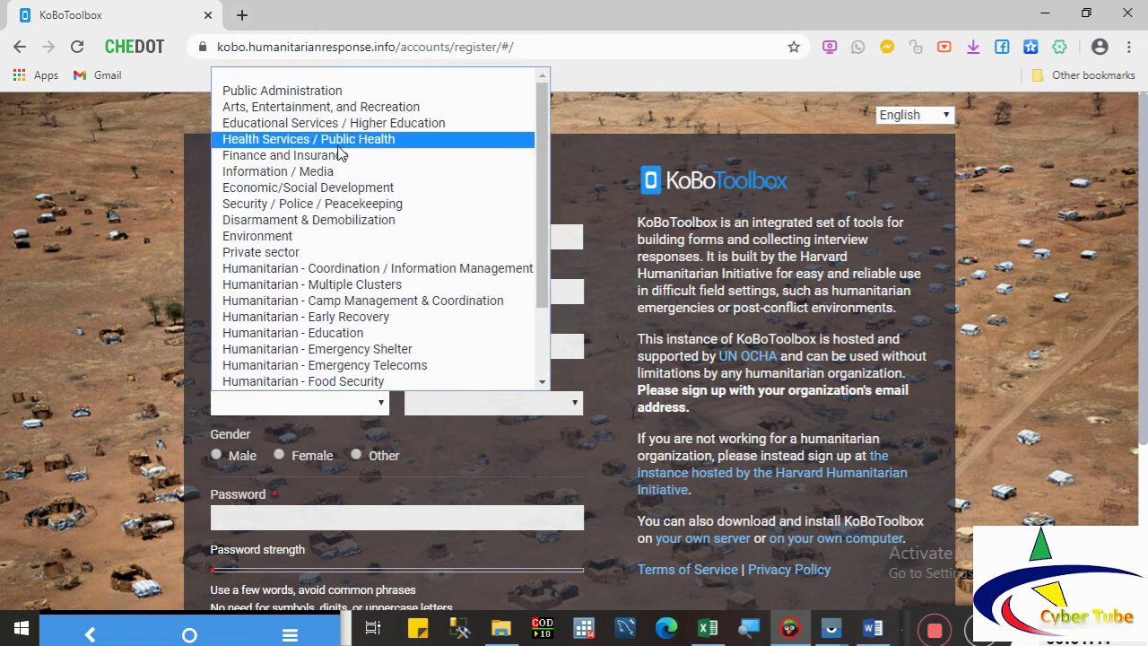
{"action": "left_click", "coordinate": [324, 171]}
{"action": "left_click", "coordinate": [463, 411]}
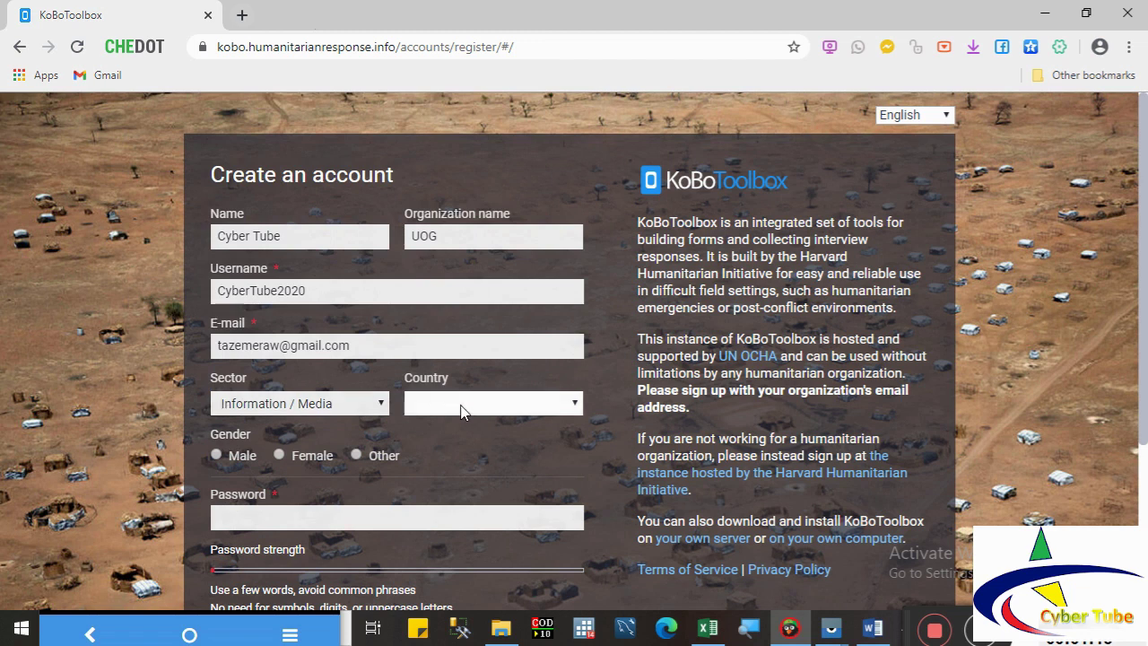
{"action": "type", "text": "eth"}
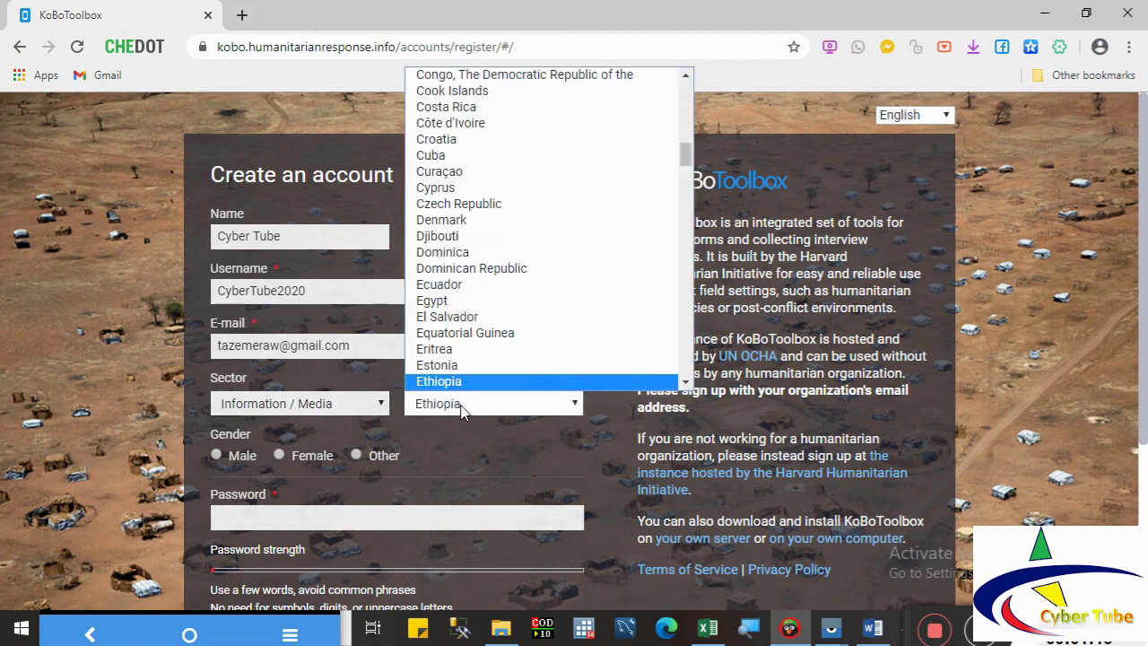
{"action": "key", "text": "Return"}
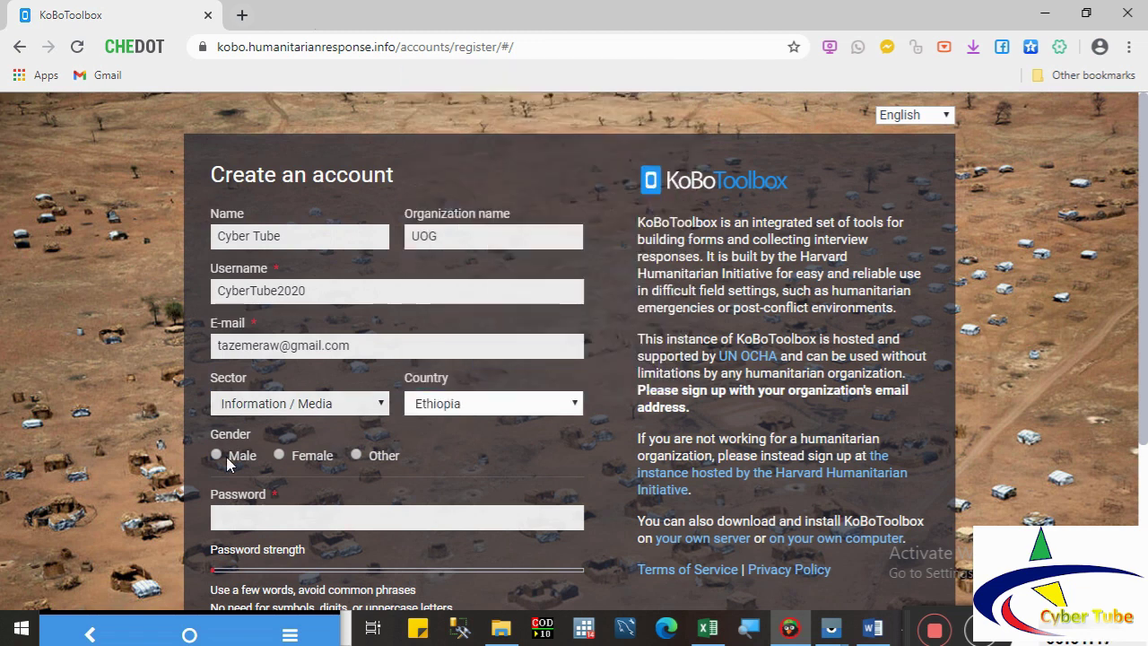
{"action": "left_click", "coordinate": [218, 454]}
Step: Type the account password and its confirmation
{"action": "left_click", "coordinate": [248, 510]}
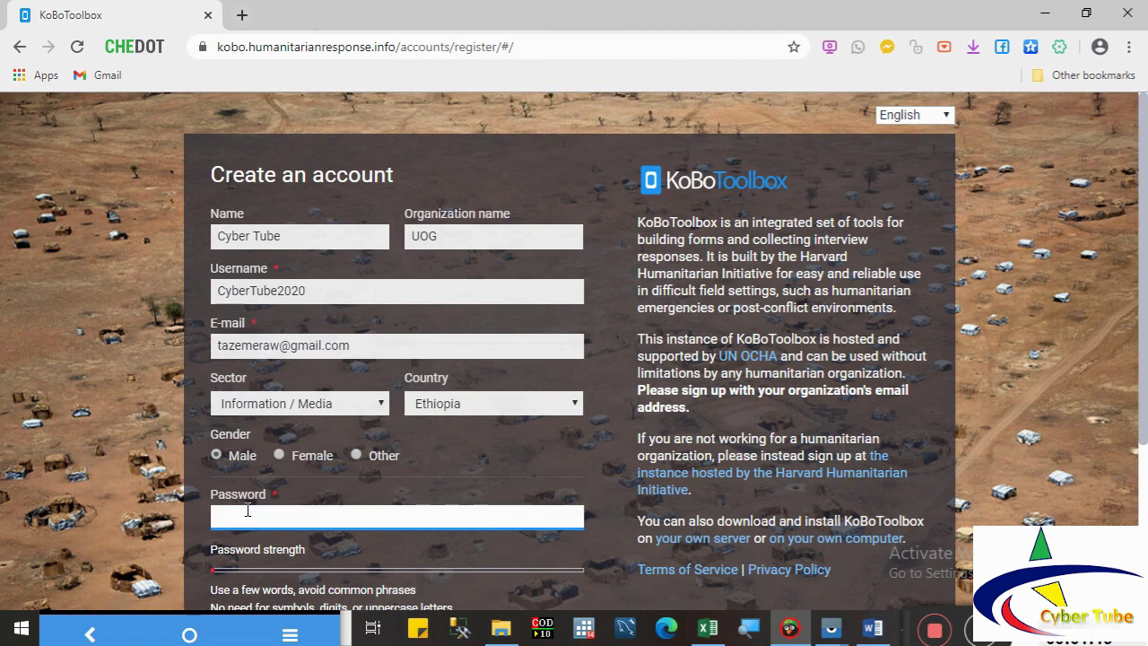
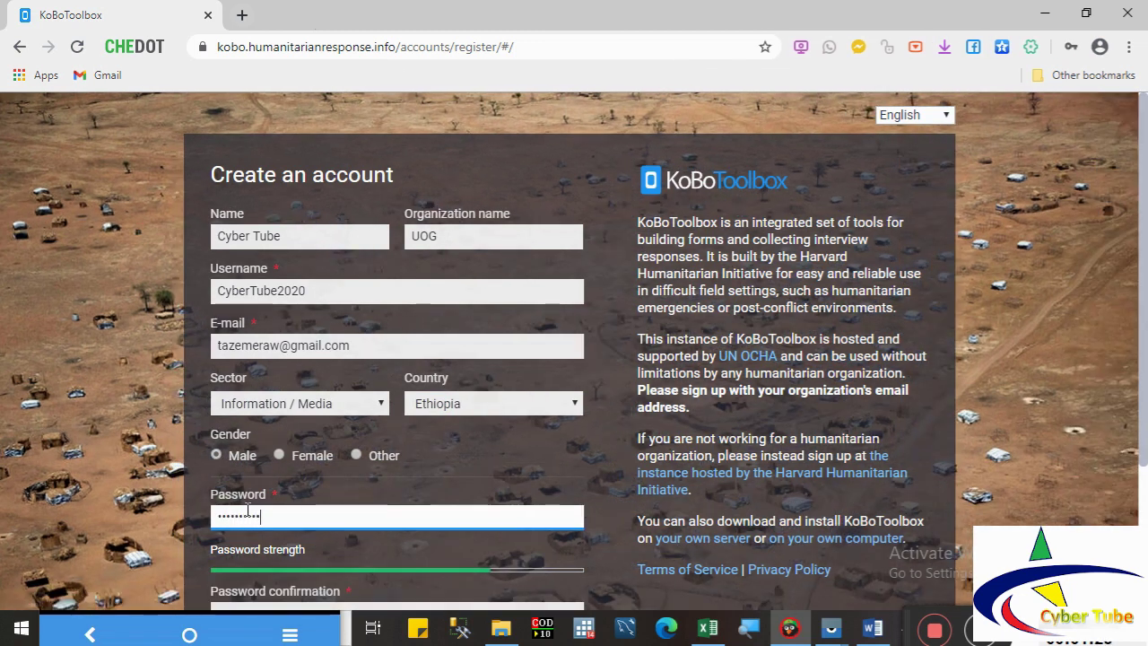
{"action": "scroll", "coordinate": [1145, 350], "scroll_direction": "down", "scroll_amount": 2}
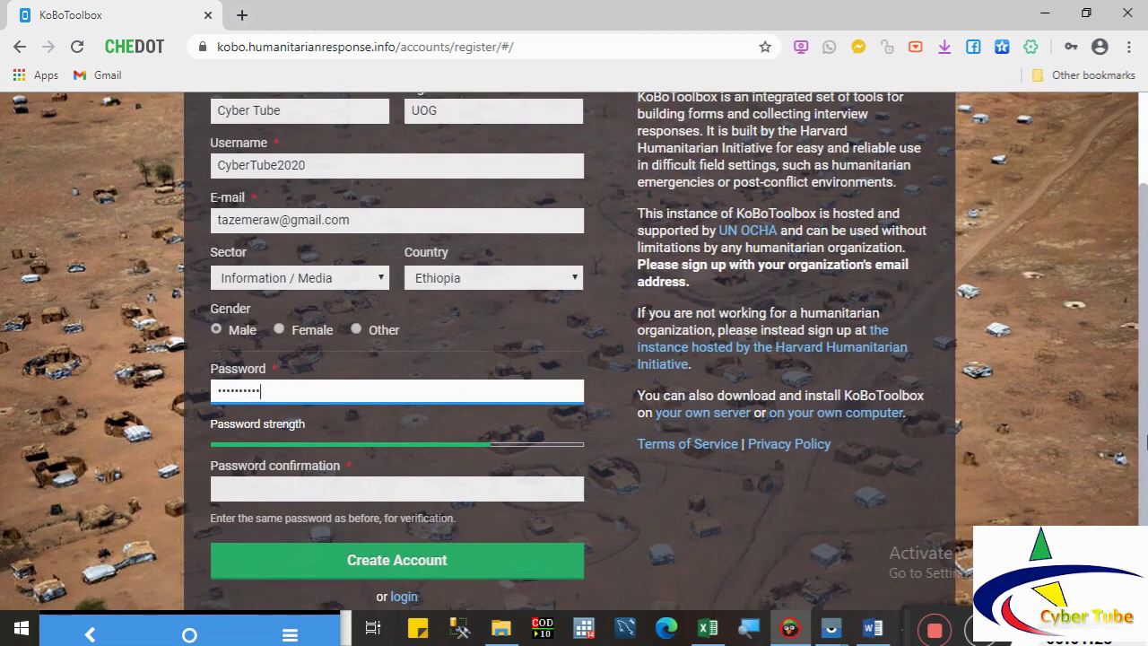
{"action": "left_click", "coordinate": [241, 489]}
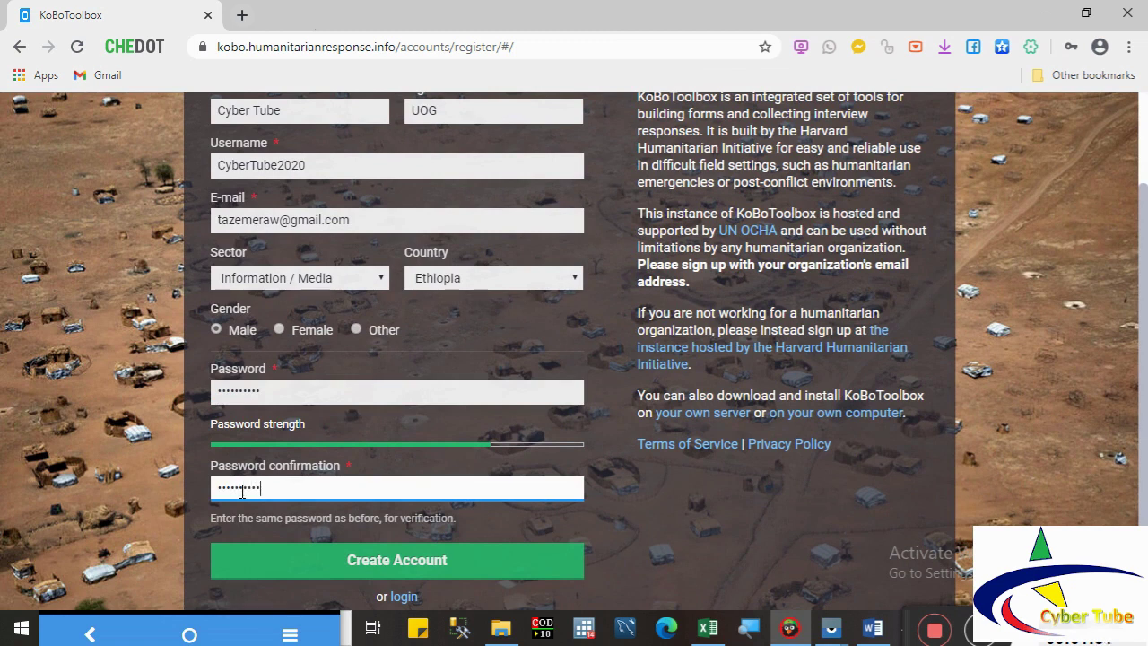
Step: Submit the form, then lowercase the rejected username's uppercase C and T
{"action": "left_click", "coordinate": [361, 569]}
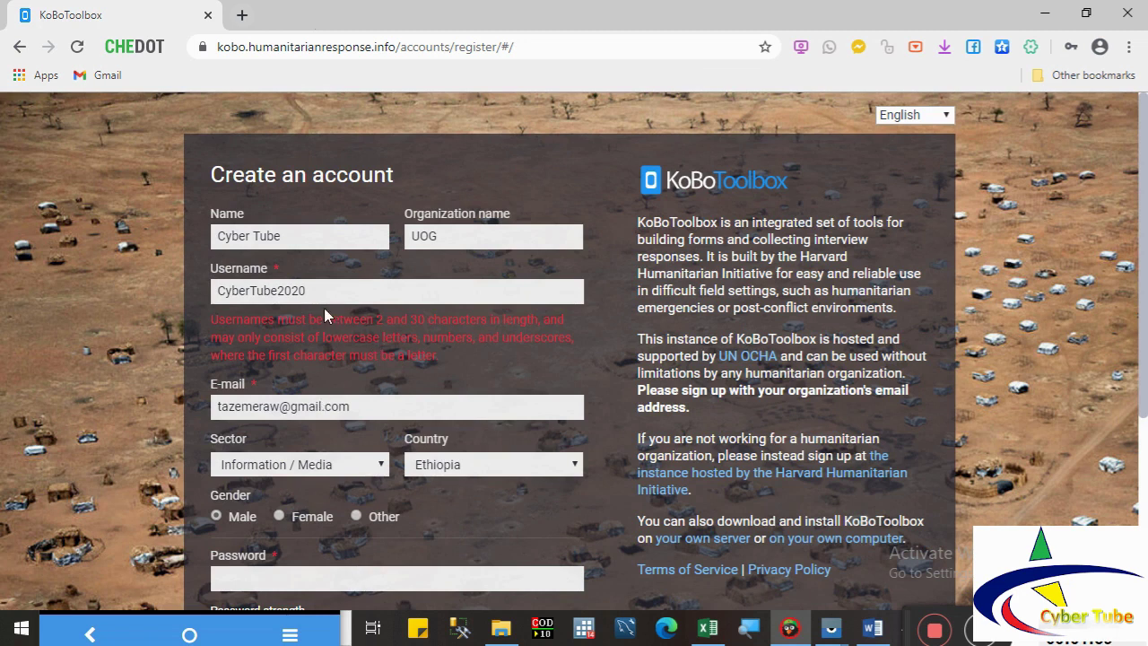
{"action": "left_click", "coordinate": [255, 291]}
{"action": "key", "text": "BackSpace"}
{"action": "type", "text": "t"}
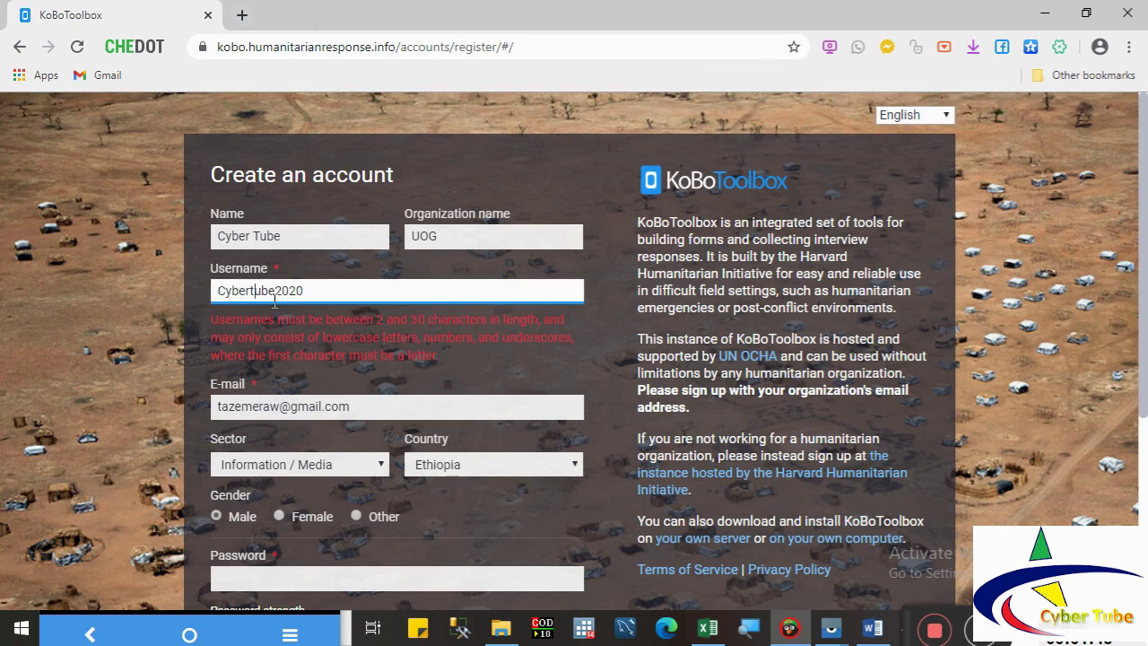
{"action": "left_click", "coordinate": [224, 292]}
{"action": "key", "text": "BackSpace"}
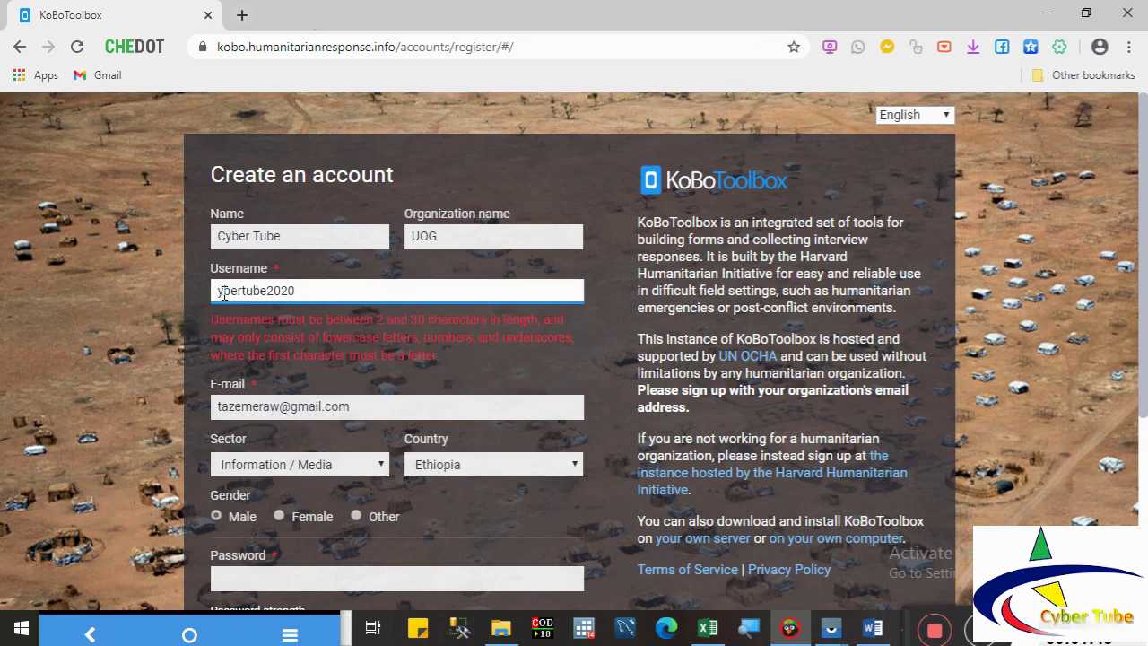
{"action": "type", "text": "c"}
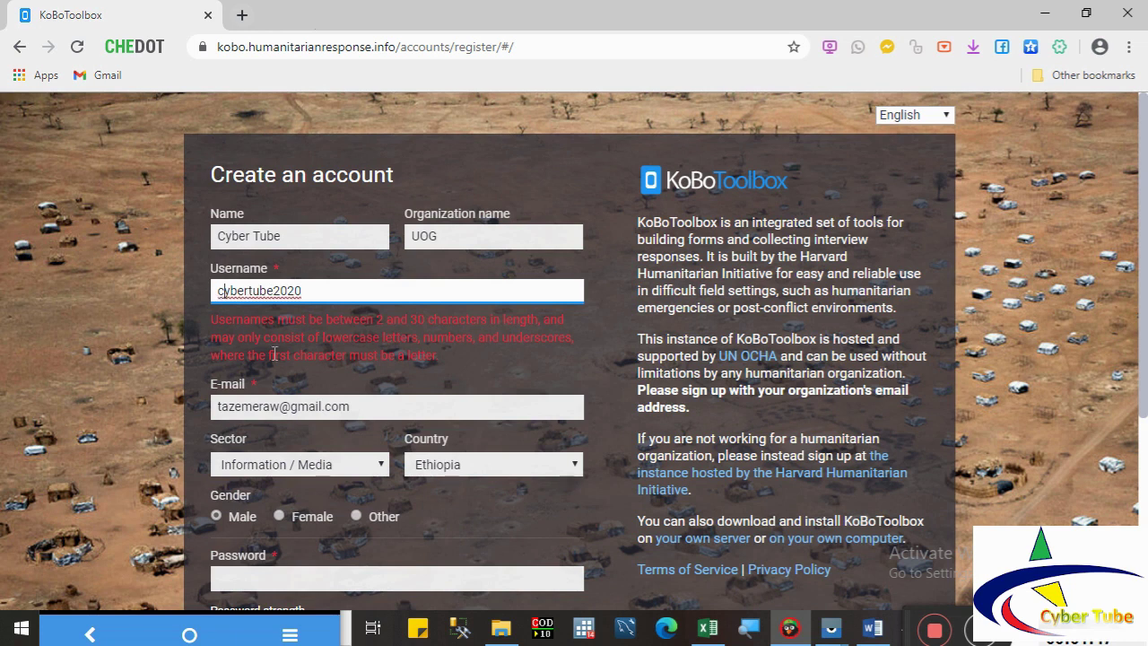
Step: Re-enter the password and its confirmation, then submit the registration
{"action": "scroll", "coordinate": [695, 377], "scroll_direction": "down", "scroll_amount": 3}
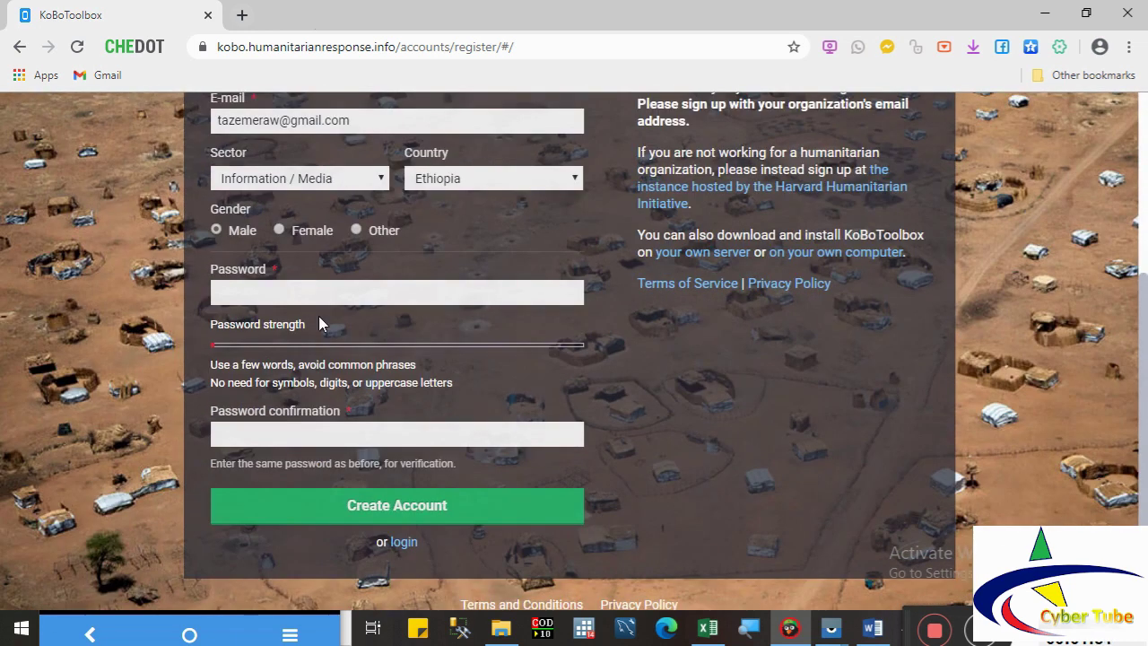
{"action": "left_click", "coordinate": [266, 296]}
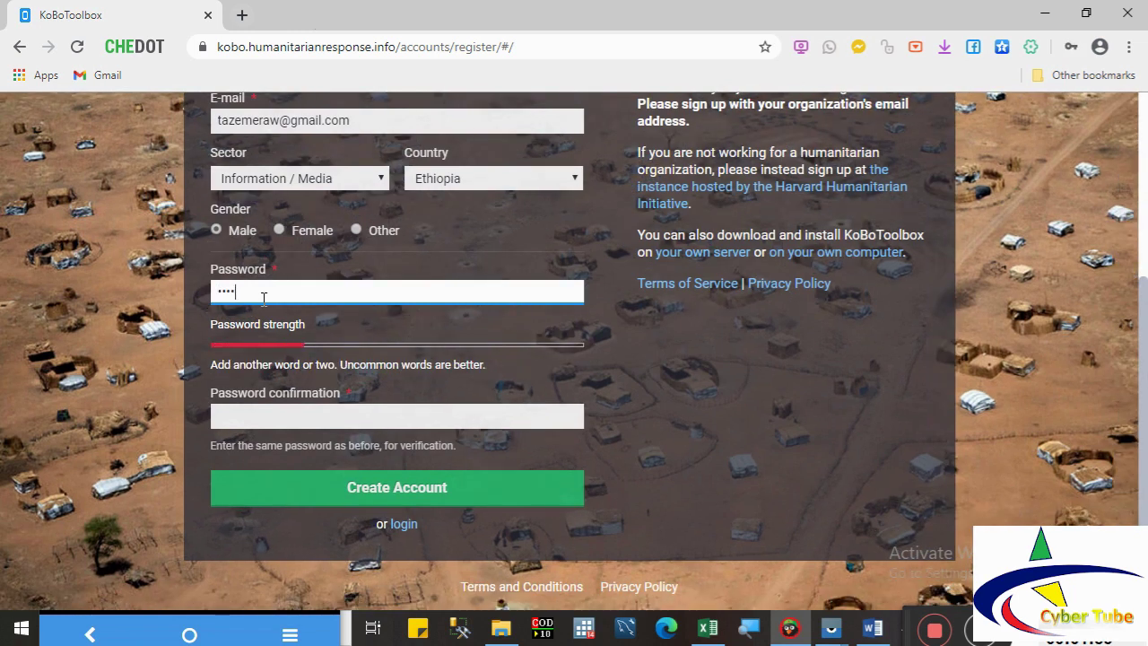
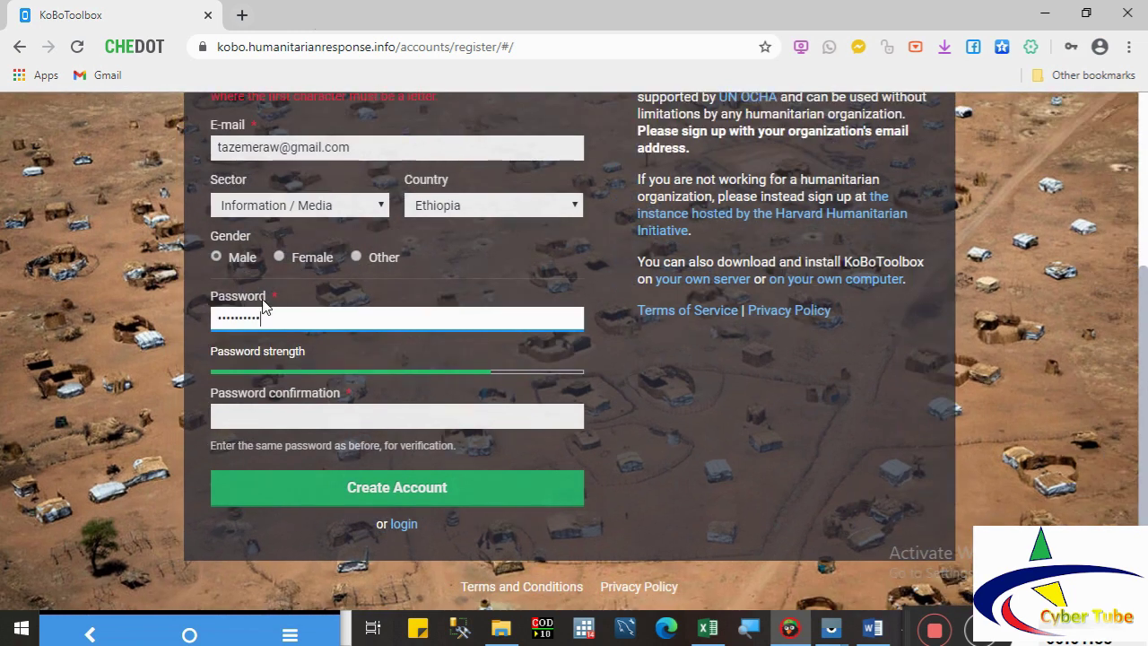
{"action": "left_click", "coordinate": [246, 409]}
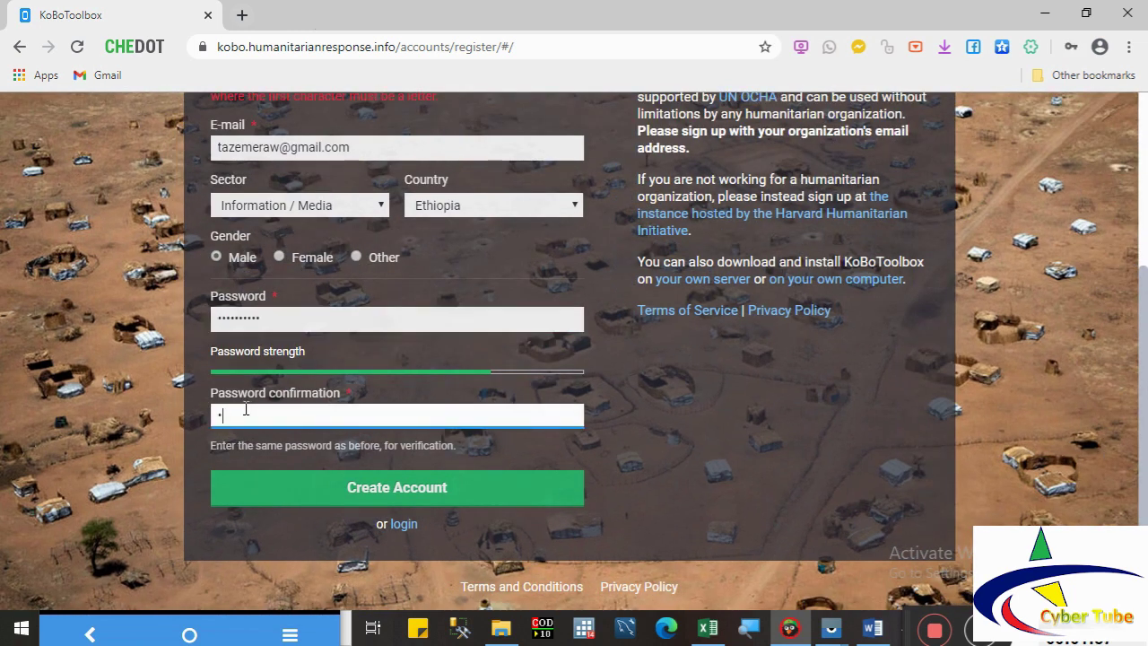
{"action": "left_click", "coordinate": [289, 495]}
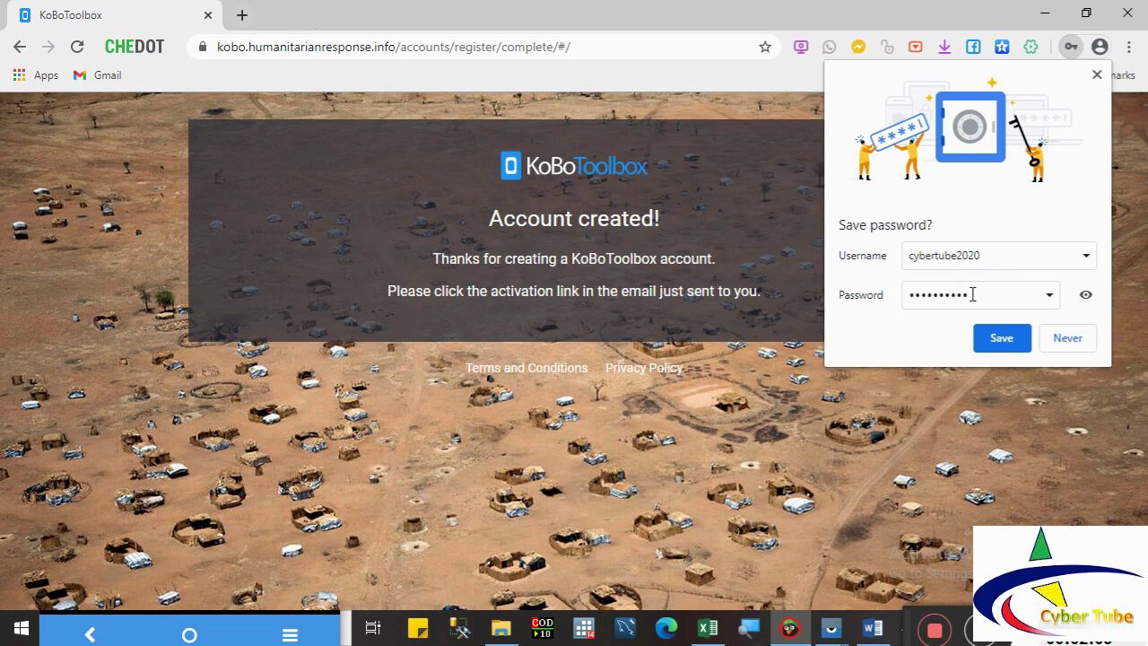
Step: Save the password in the browser and highlight the Account created heading and activation-link instruction
{"action": "left_click", "coordinate": [1000, 343]}
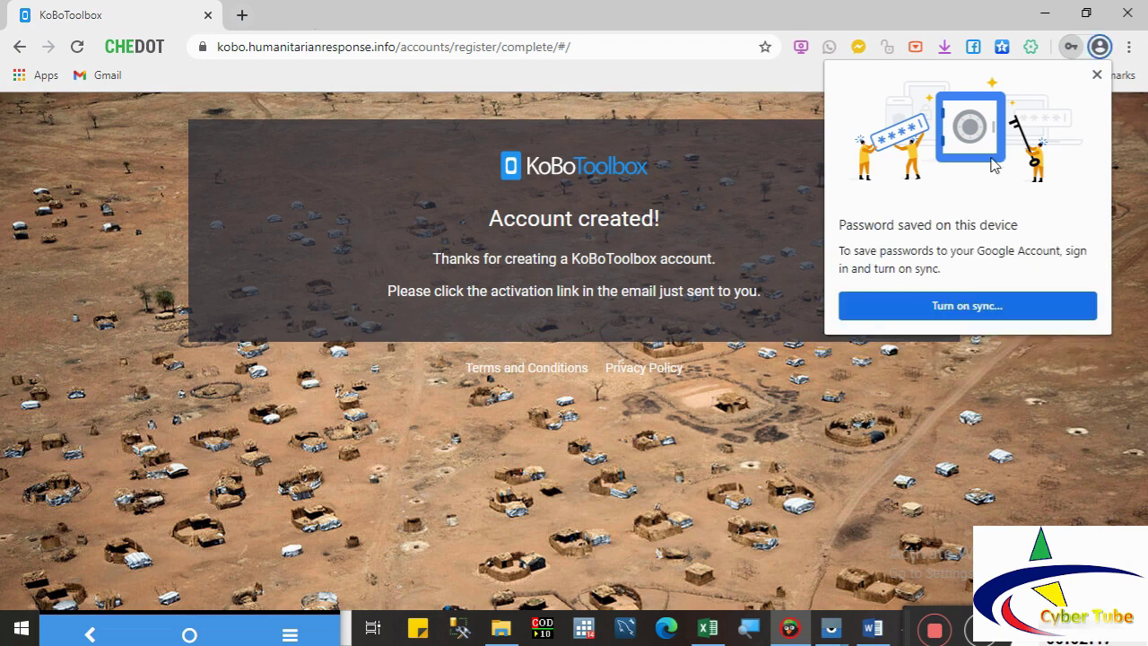
{"action": "left_click", "coordinate": [1096, 74]}
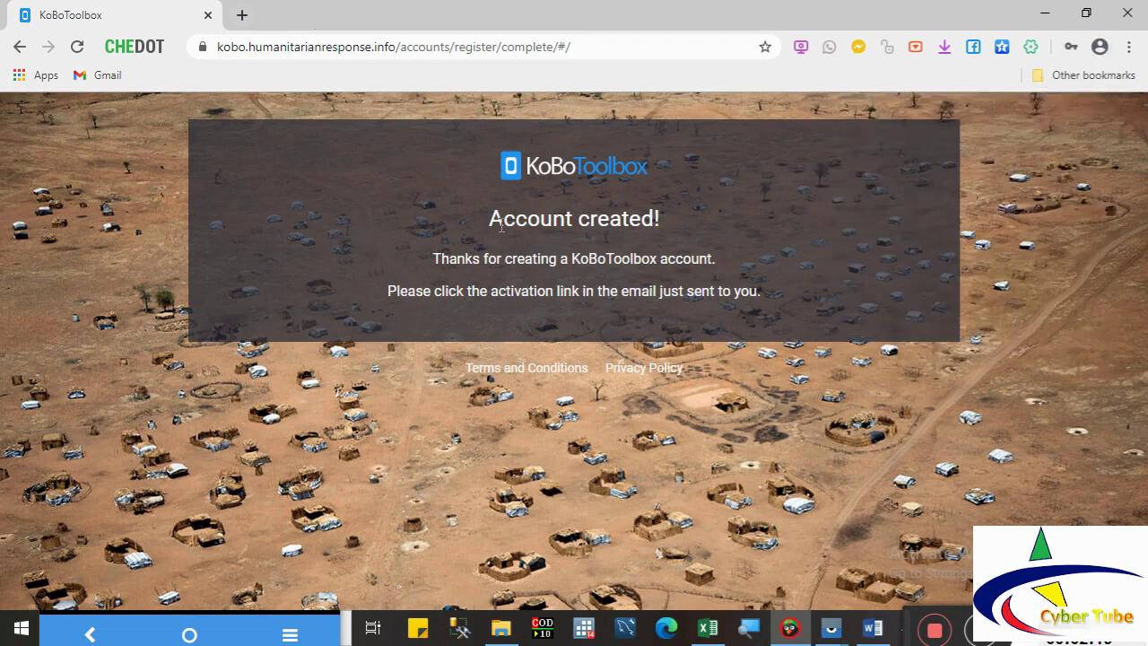
{"action": "left_click_drag", "start_coordinate": [499, 225], "coordinate": [650, 229]}
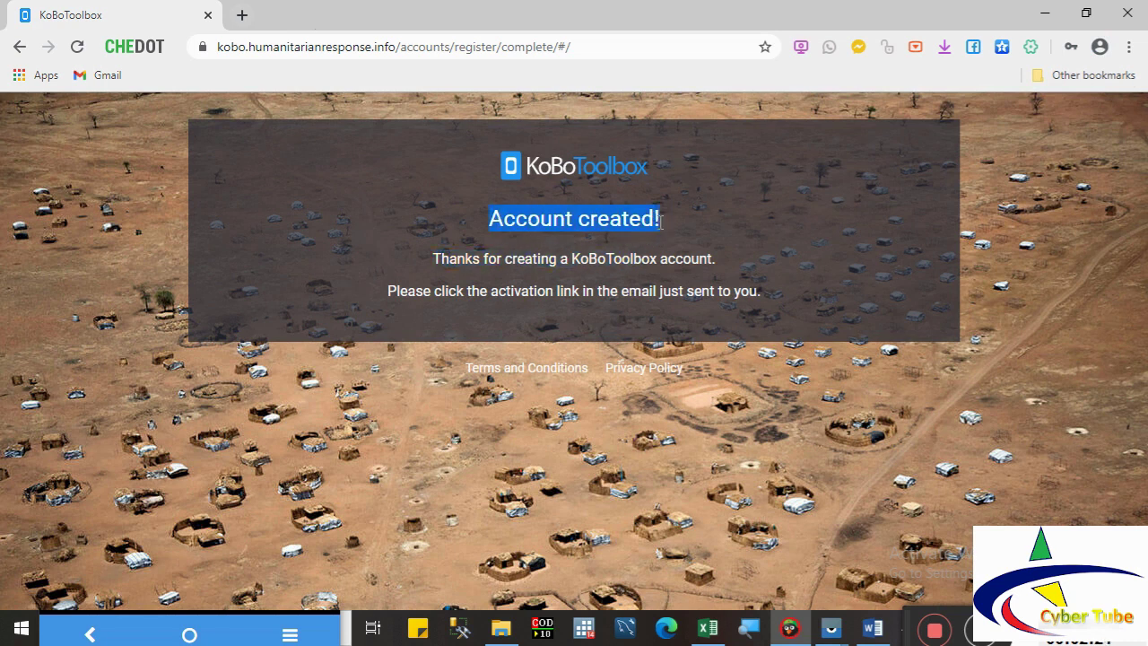
{"action": "mouse_move", "coordinate": [441, 258]}
{"action": "left_mouse_down"}
{"action": "mouse_move", "coordinate": [596, 275]}
{"action": "mouse_move", "coordinate": [598, 260]}
{"action": "left_mouse_up"}
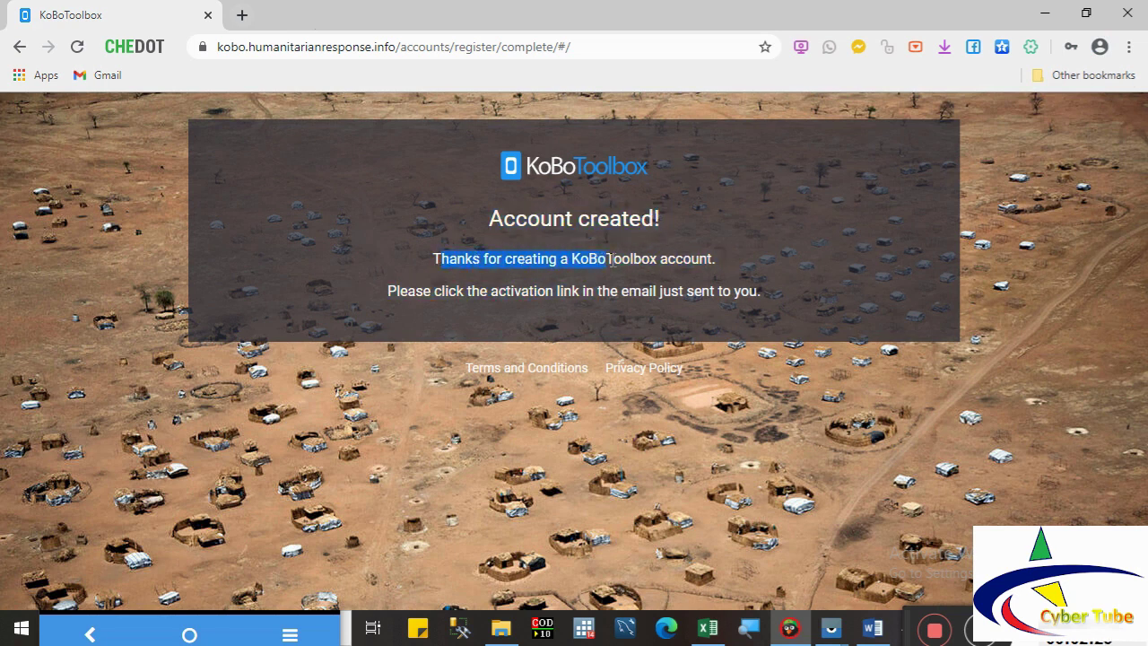
{"action": "left_click", "coordinate": [589, 262]}
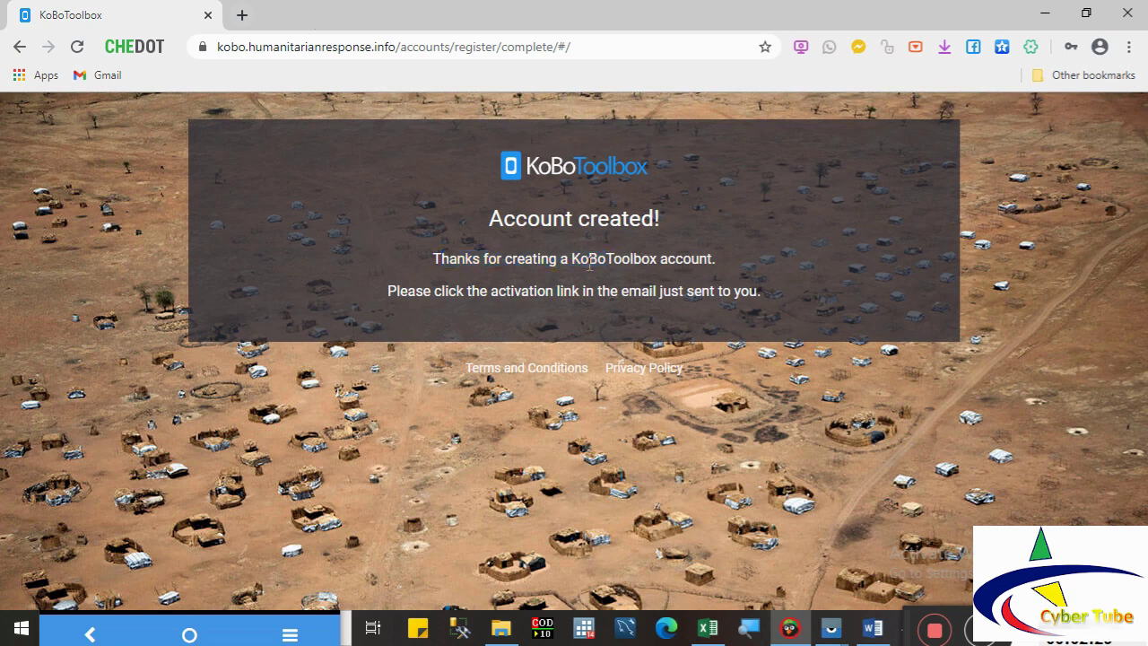
{"action": "left_click_drag", "start_coordinate": [571, 260], "coordinate": [661, 254]}
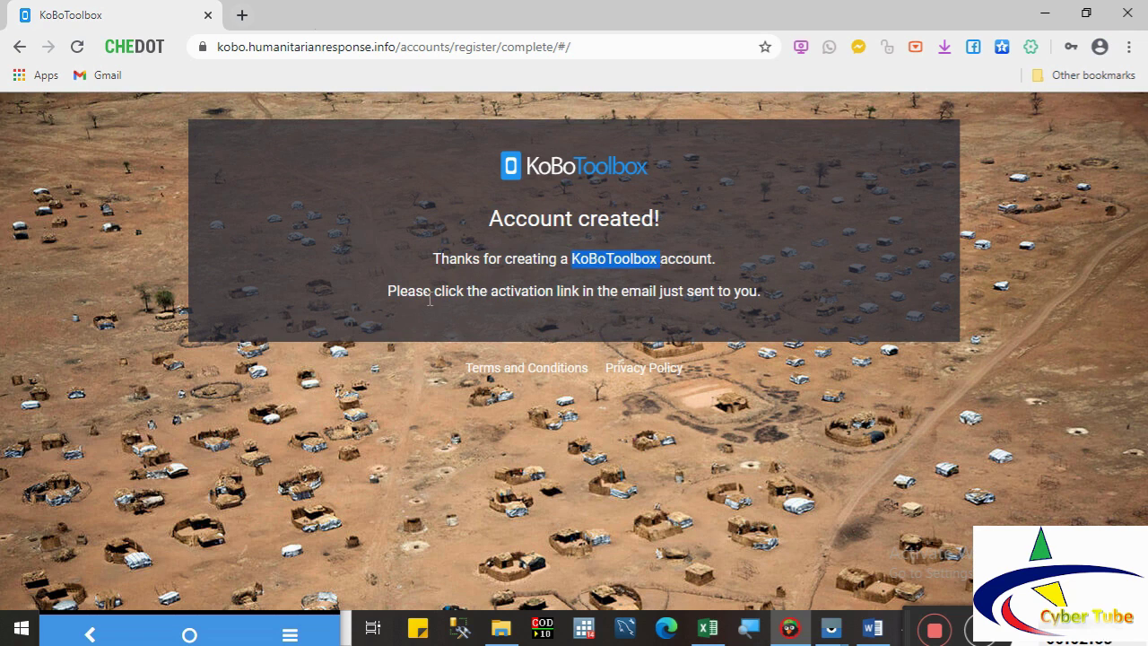
{"action": "left_click_drag", "start_coordinate": [392, 295], "coordinate": [777, 298]}
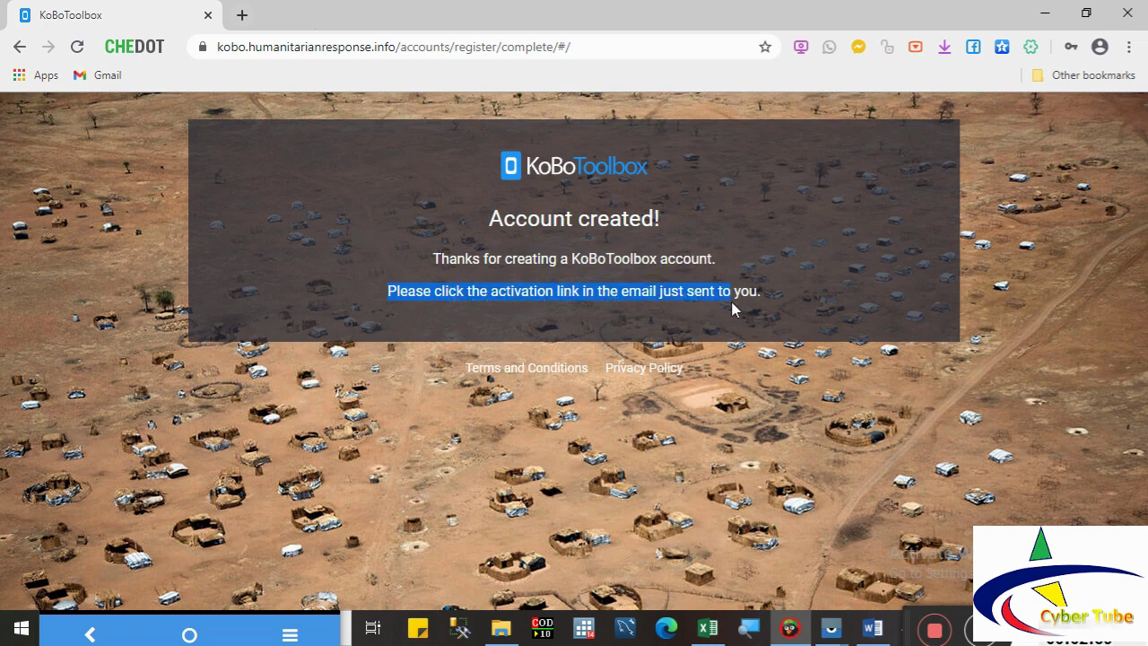